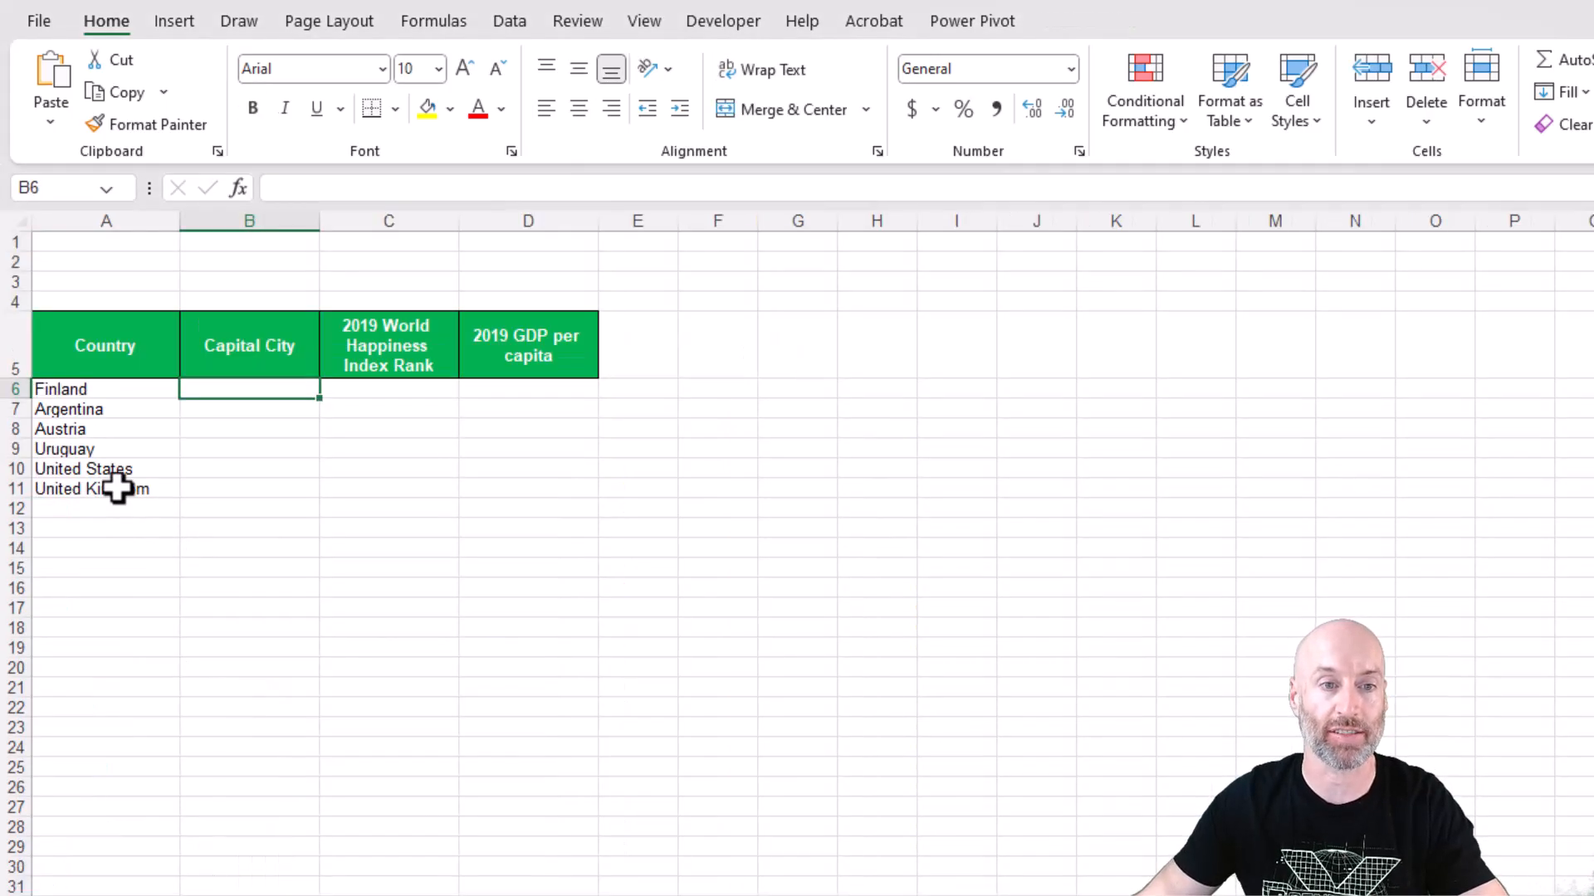
left_click_drag(117, 488, 170, 391)
left_click(256, 391)
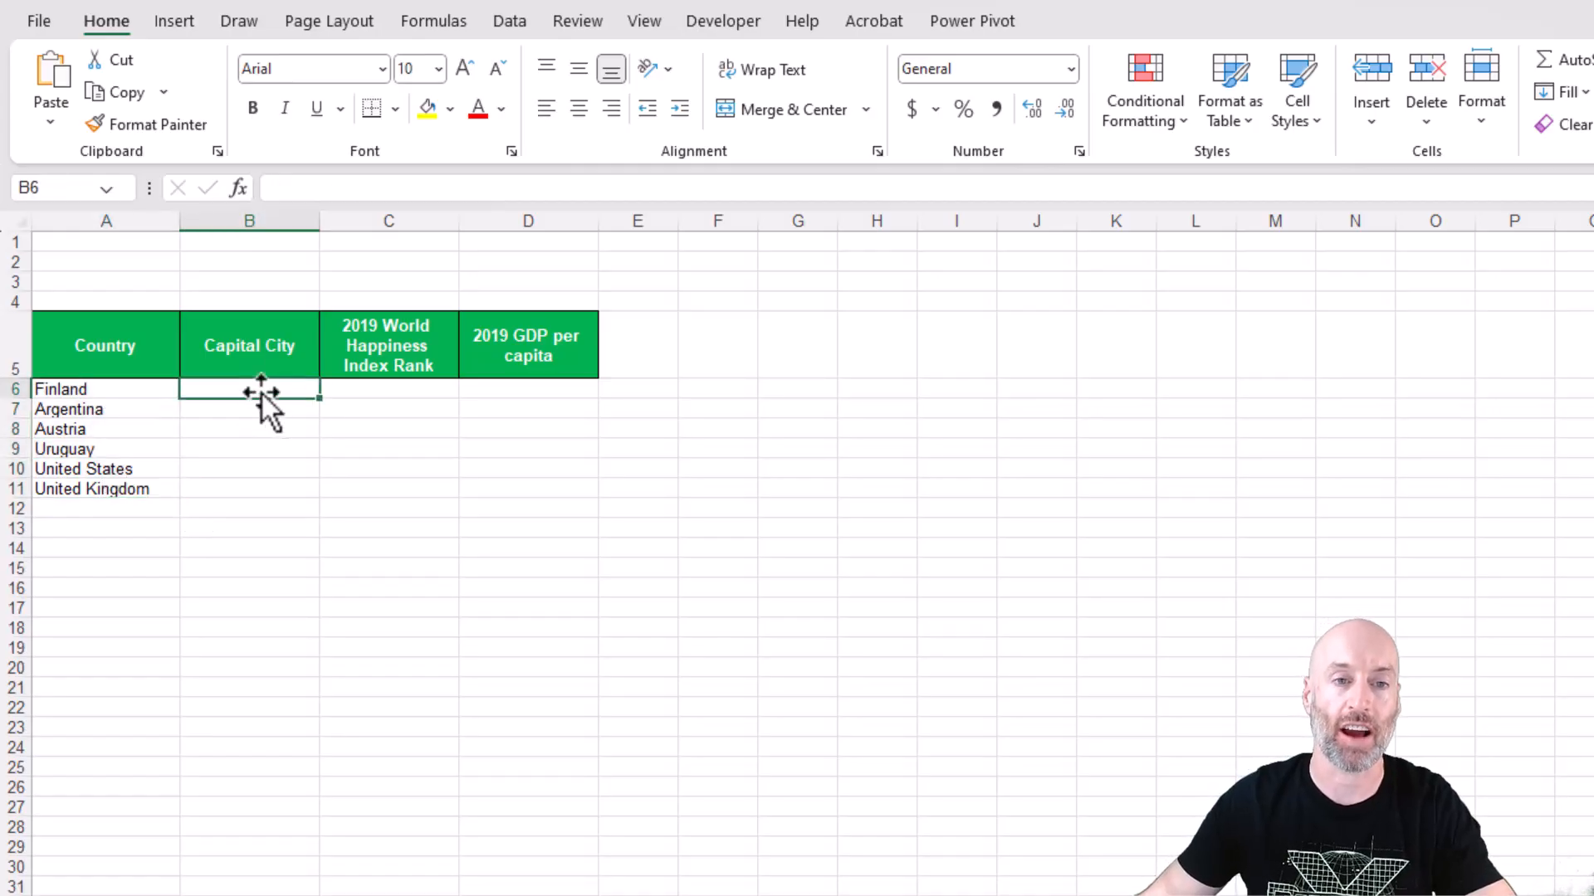
left_click_drag(272, 349, 523, 427)
left_click(235, 491)
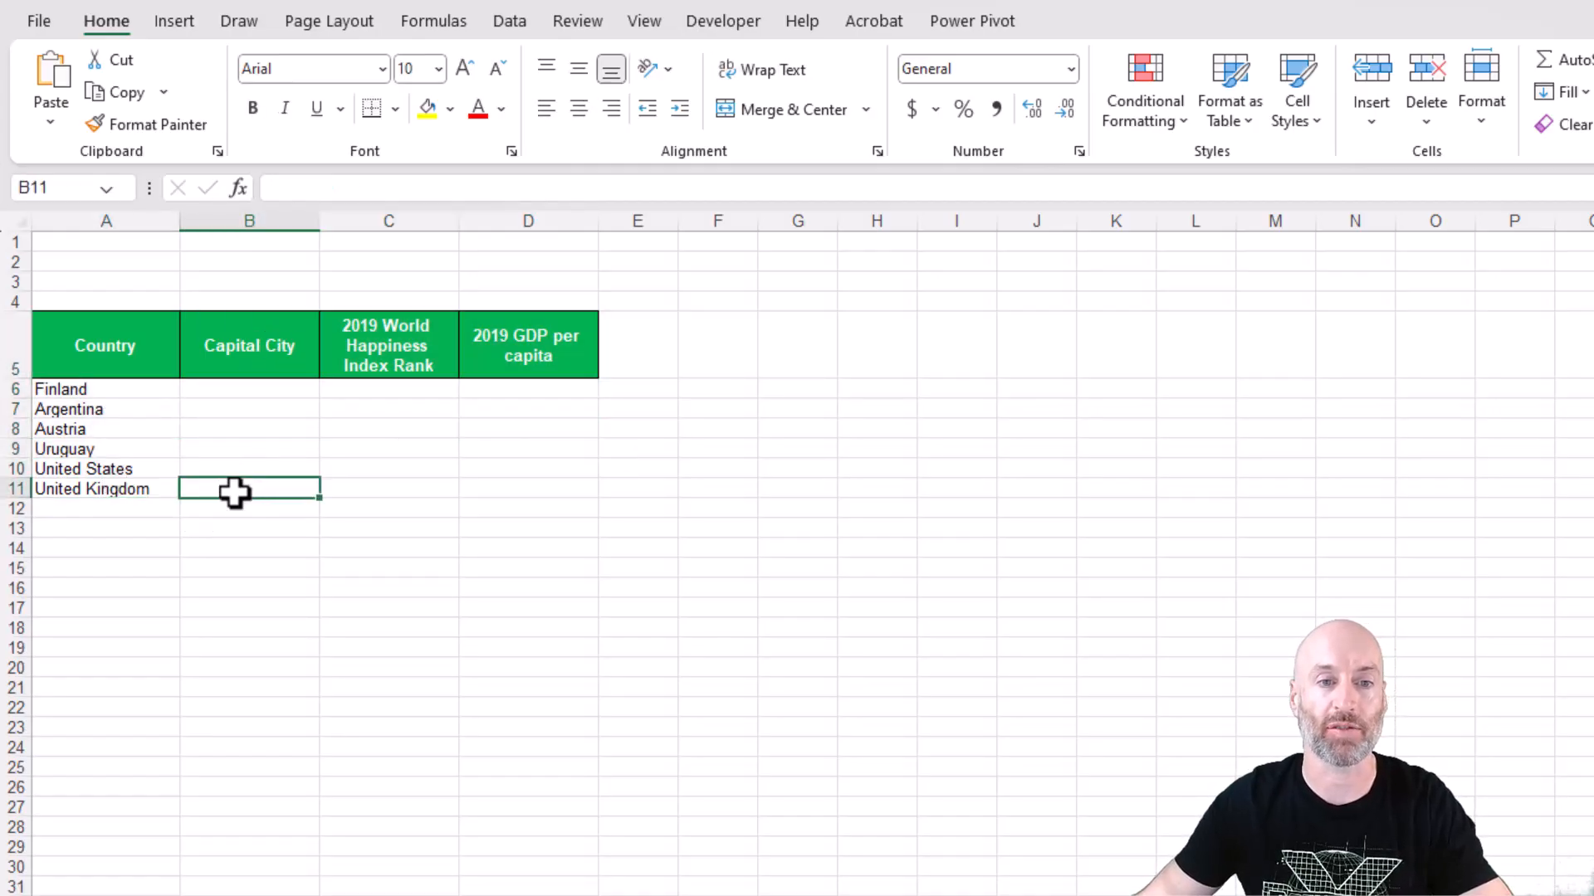
Start an XLOOKUP formula in B6 with the country cell $A6, column-locked, as the lookup value.
left_click(241, 391)
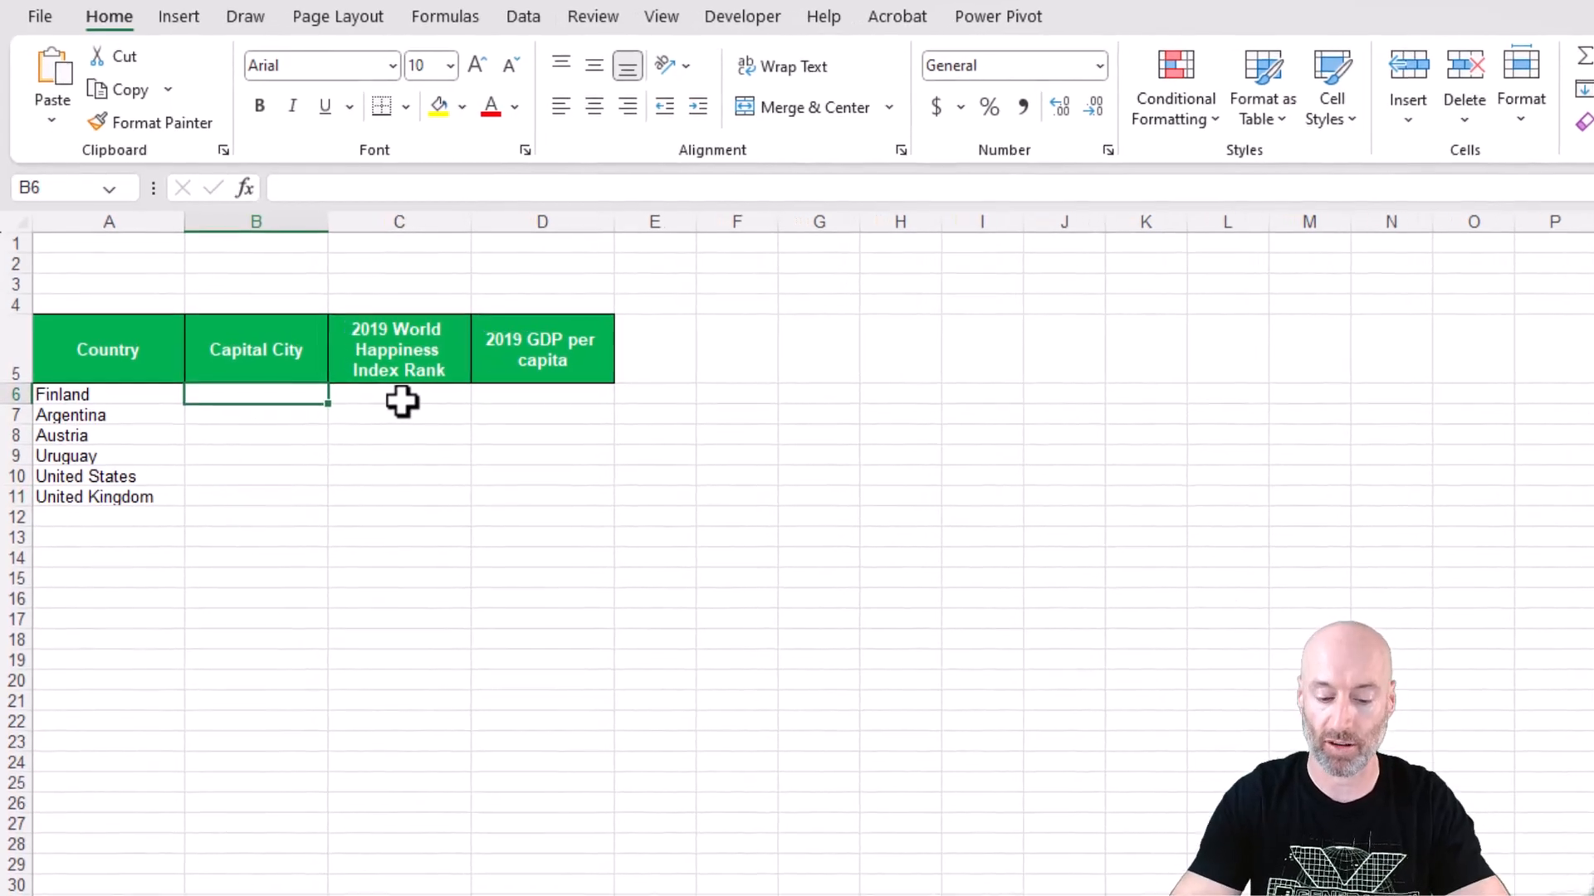
type("=xlookup(")
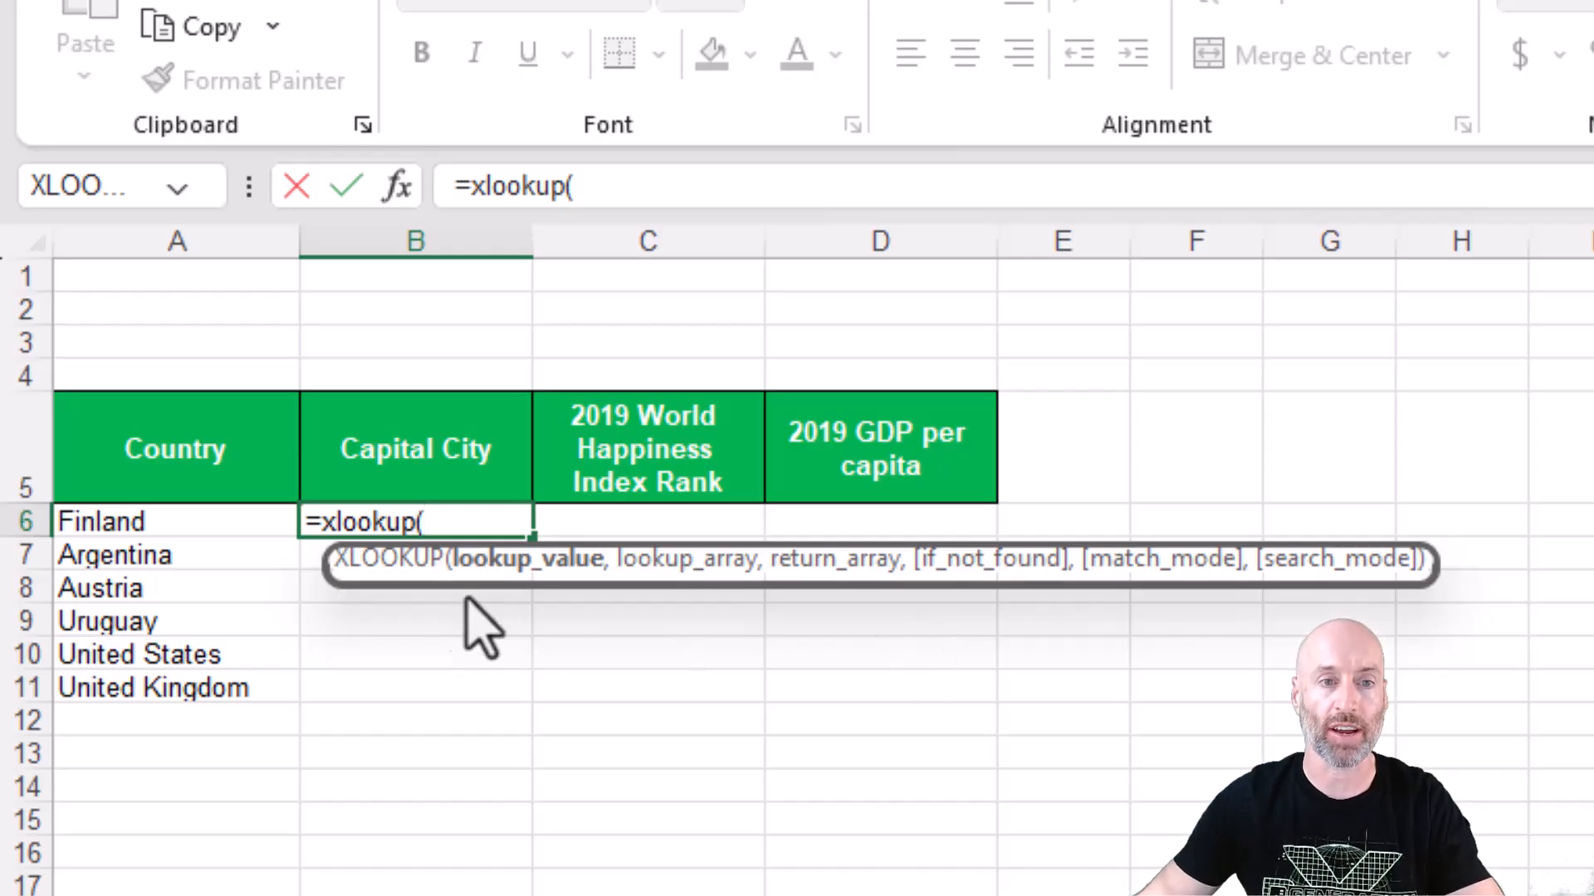
left_click(206, 523)
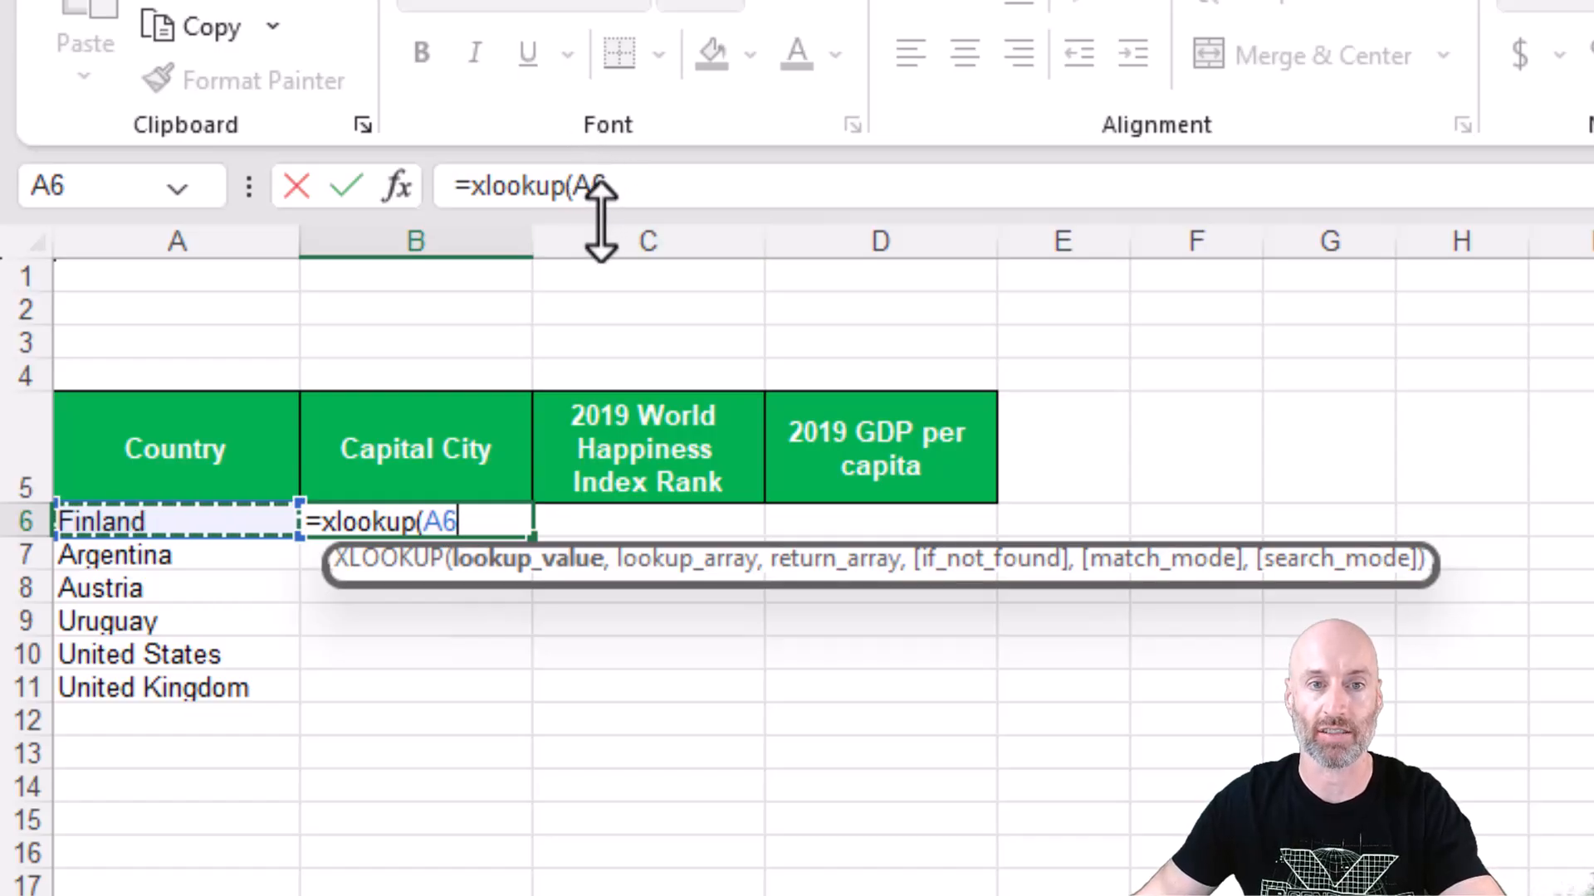
key("F4")
key("F4")
key("F4")
type(",")
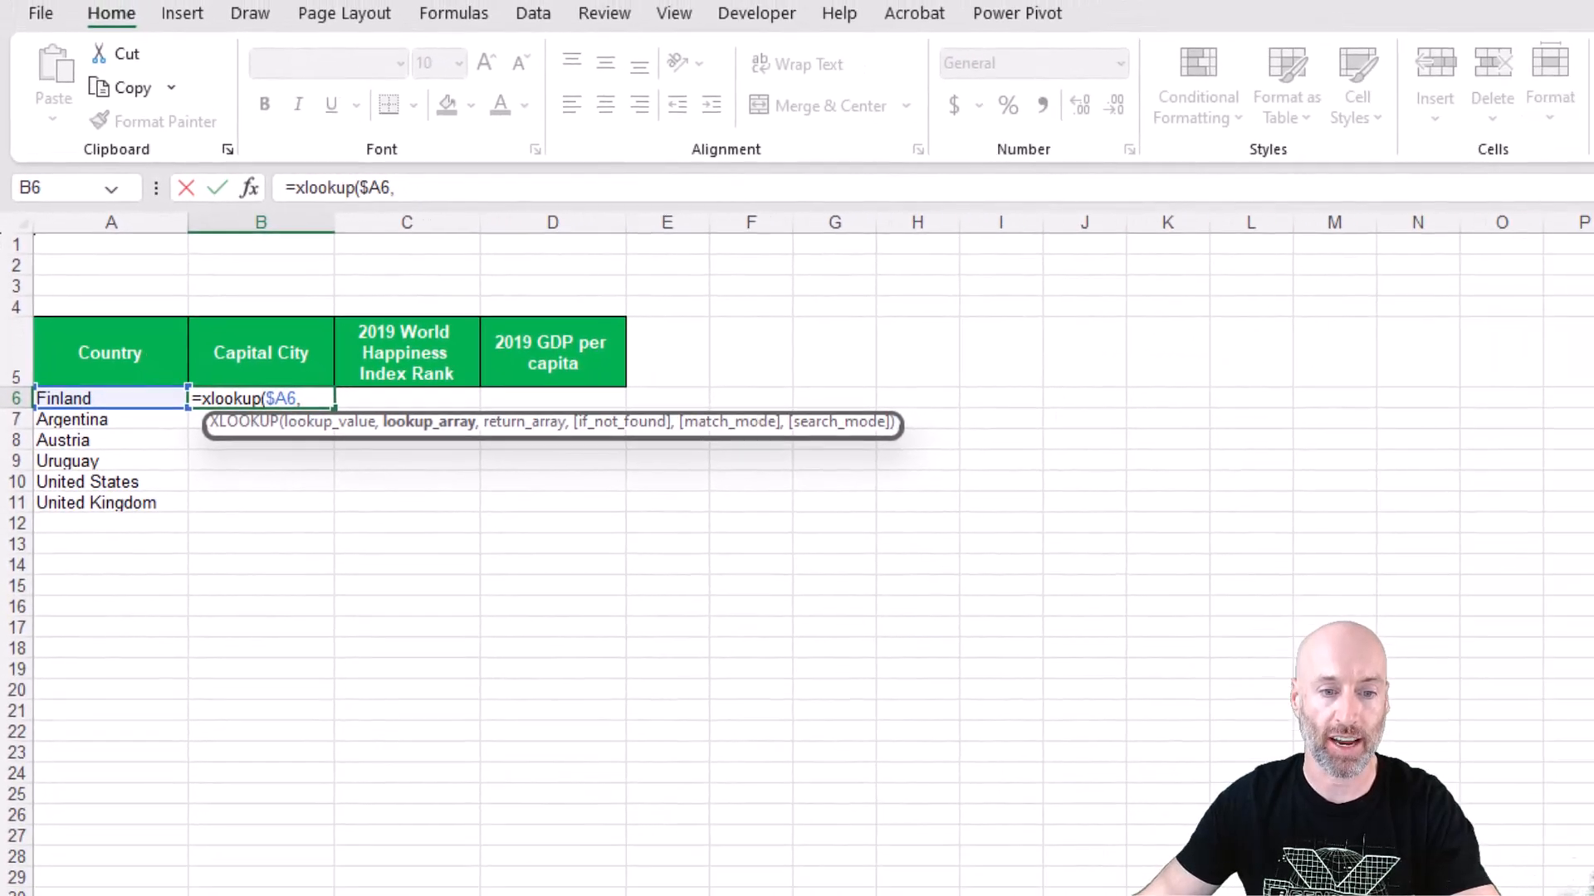
Set the XLOOKUP's lookup array to the absolute Country column $A:$A on the World Happiness Index 2019 sheet.
left_click(465, 894)
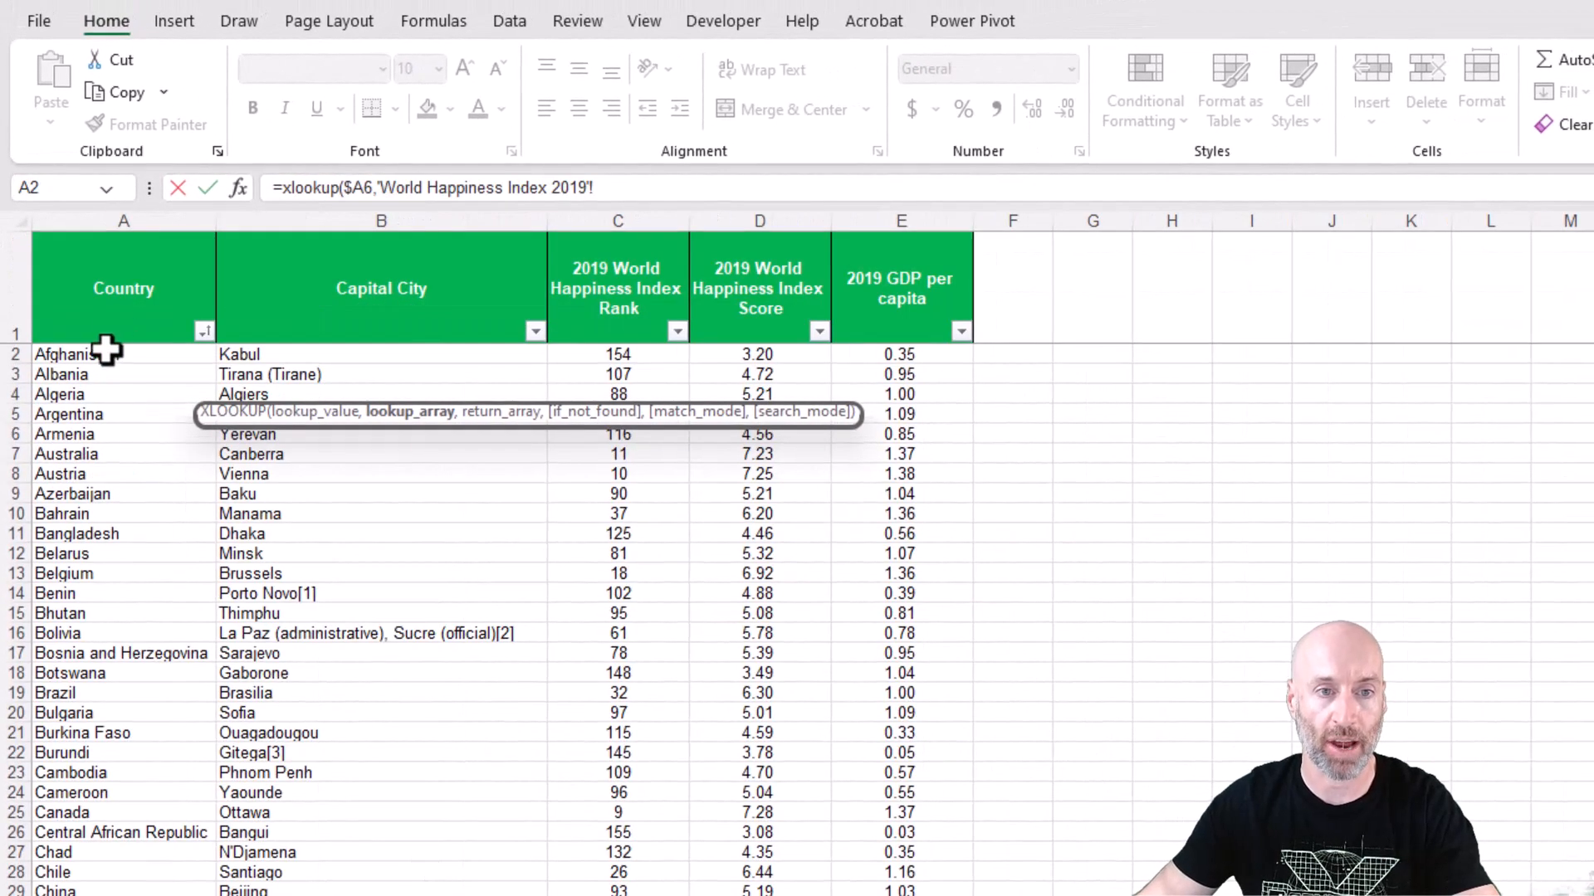
left_click(105, 209)
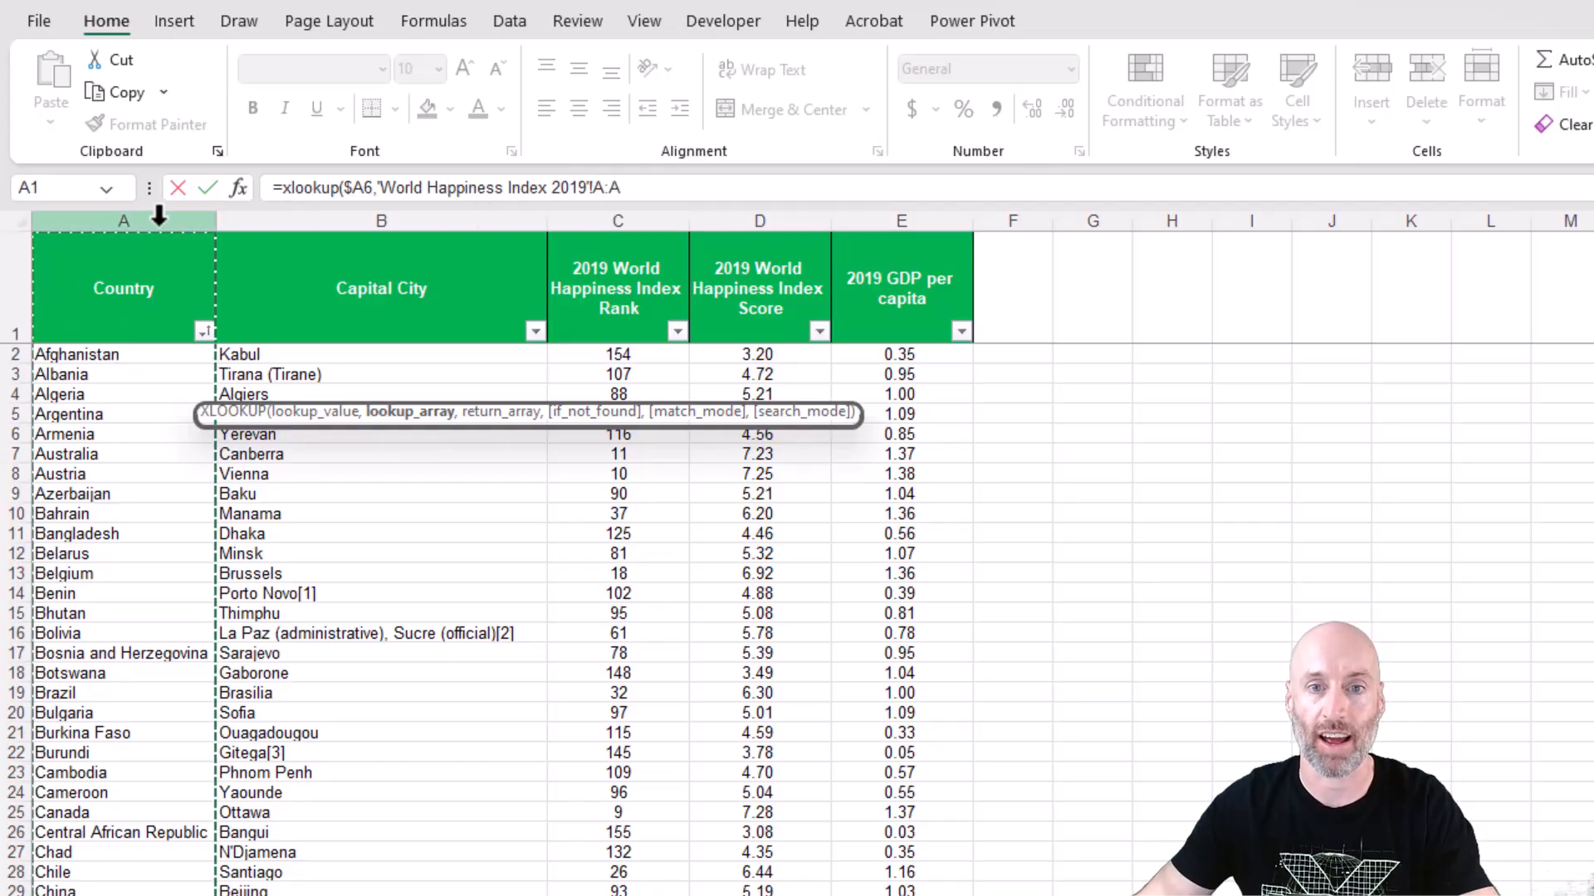
key("F4")
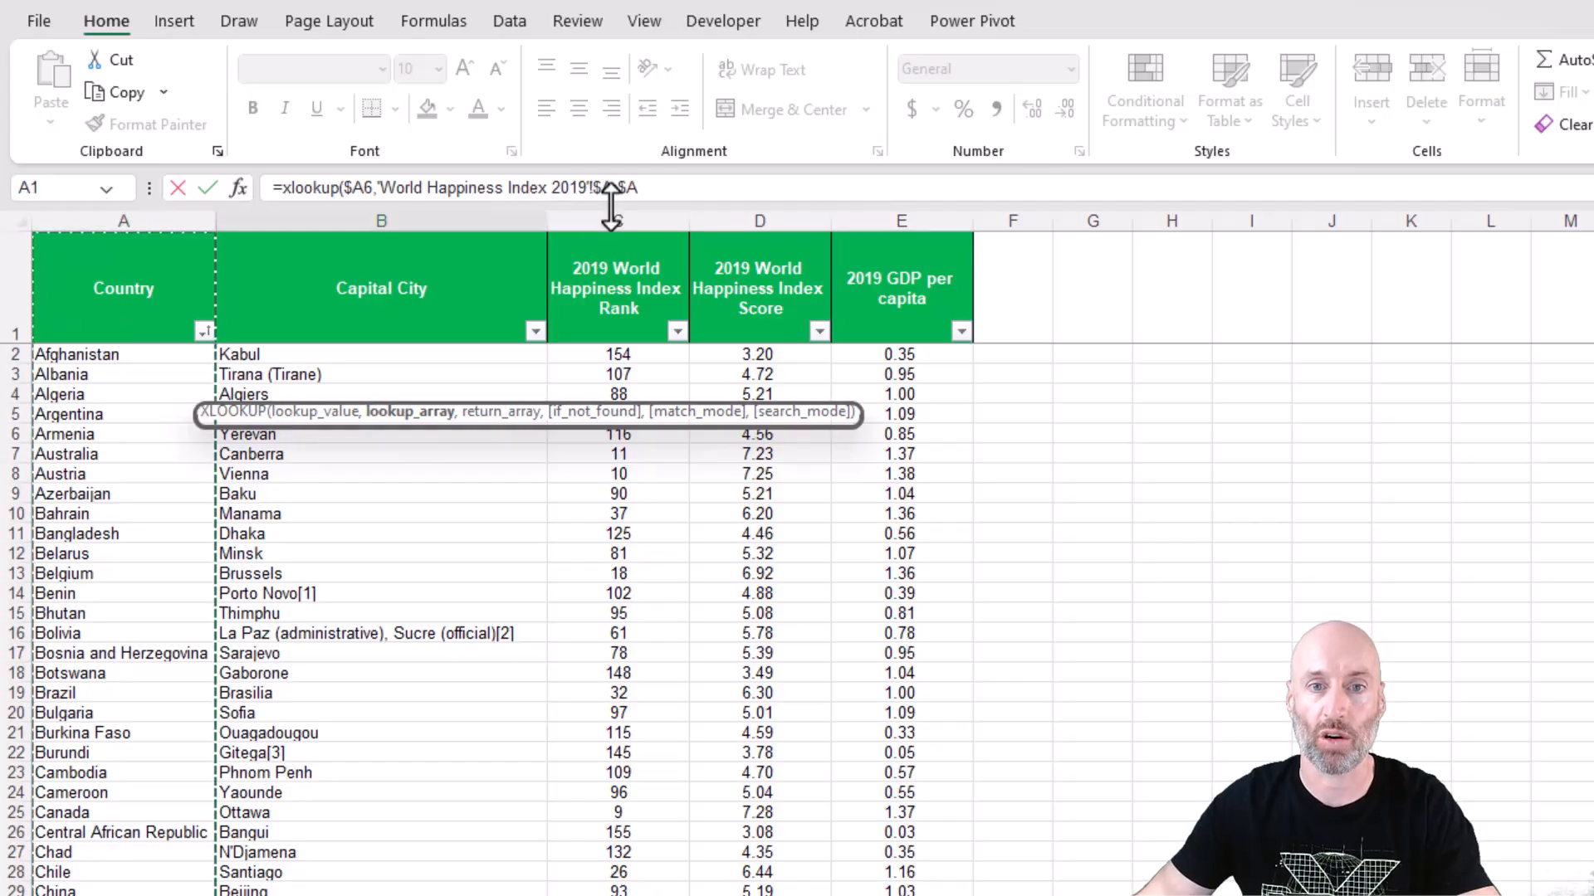
left_click(666, 189)
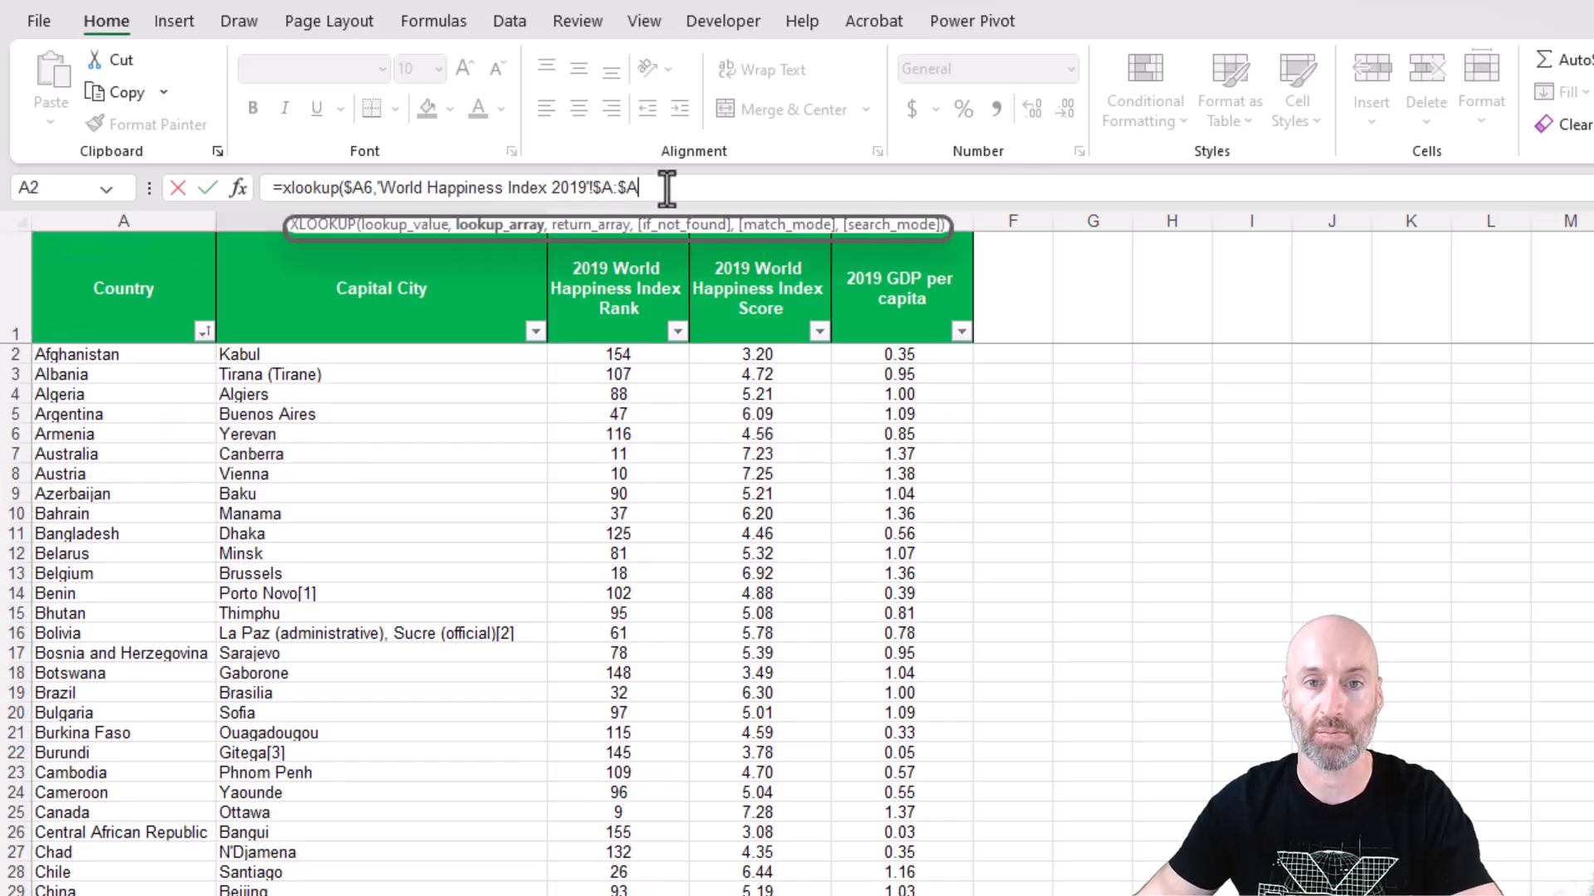
type(",")
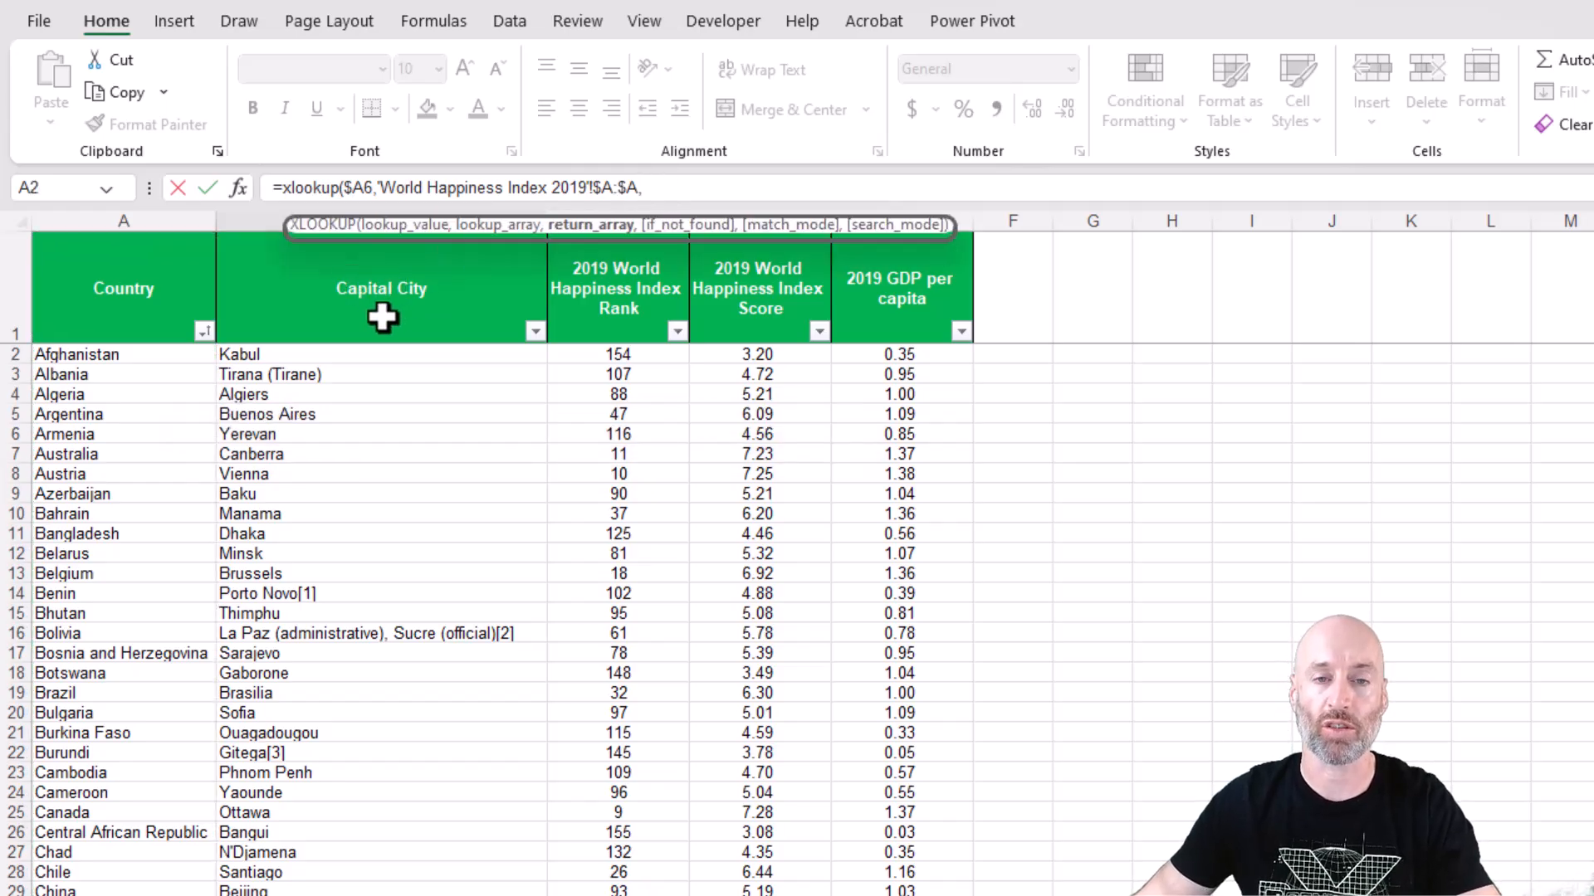
Complete the XLOOKUP with the Capital City column B:B as the return array and fill B6 down to B11.
left_click(260, 218)
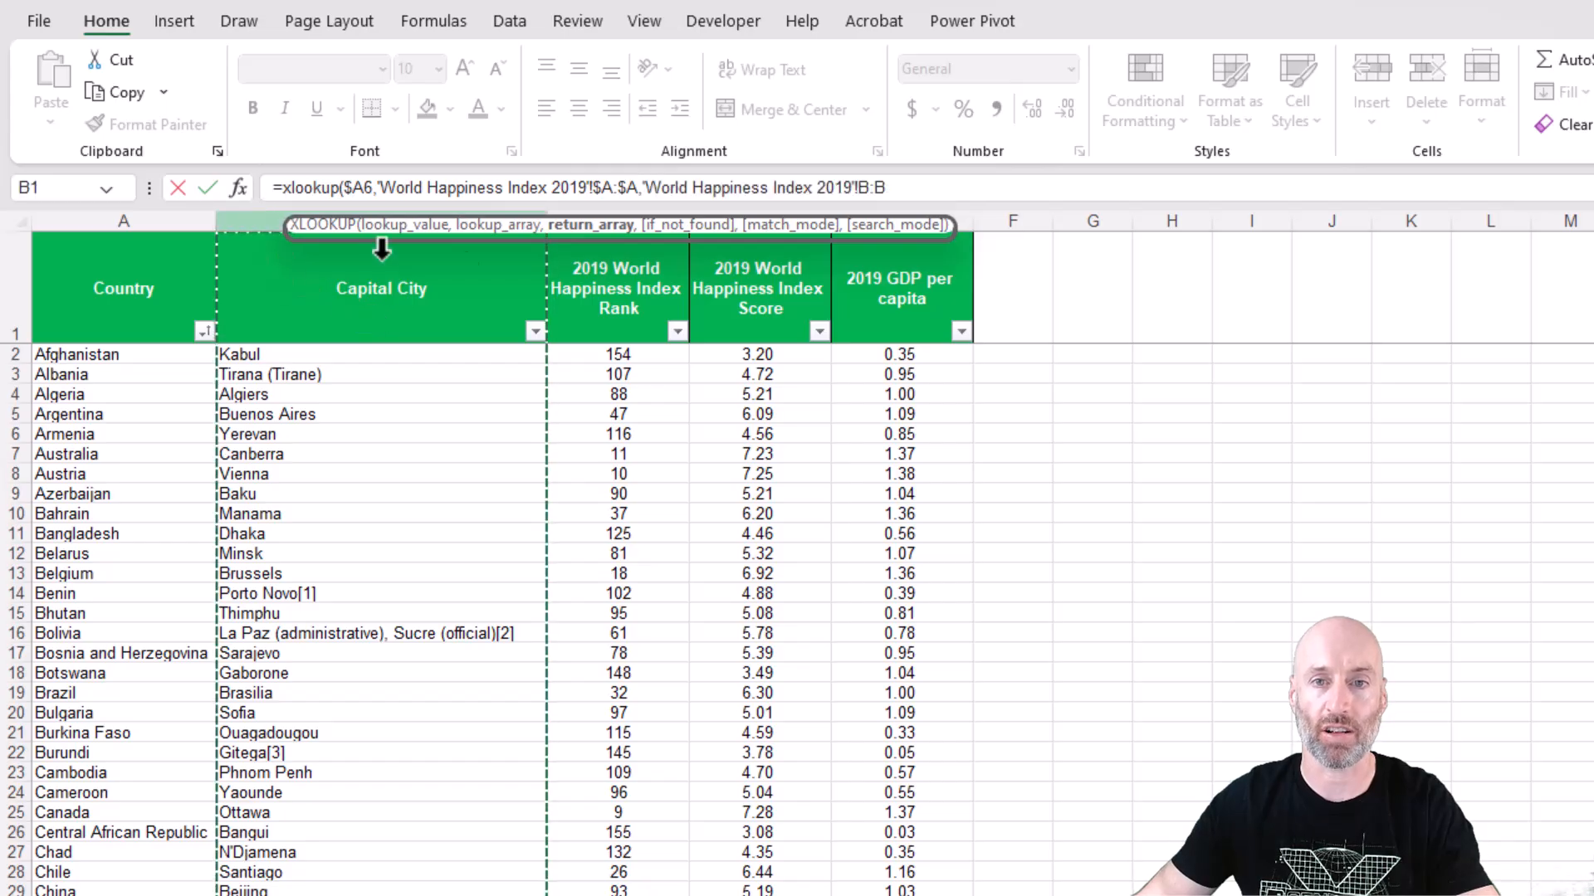
left_click(886, 200)
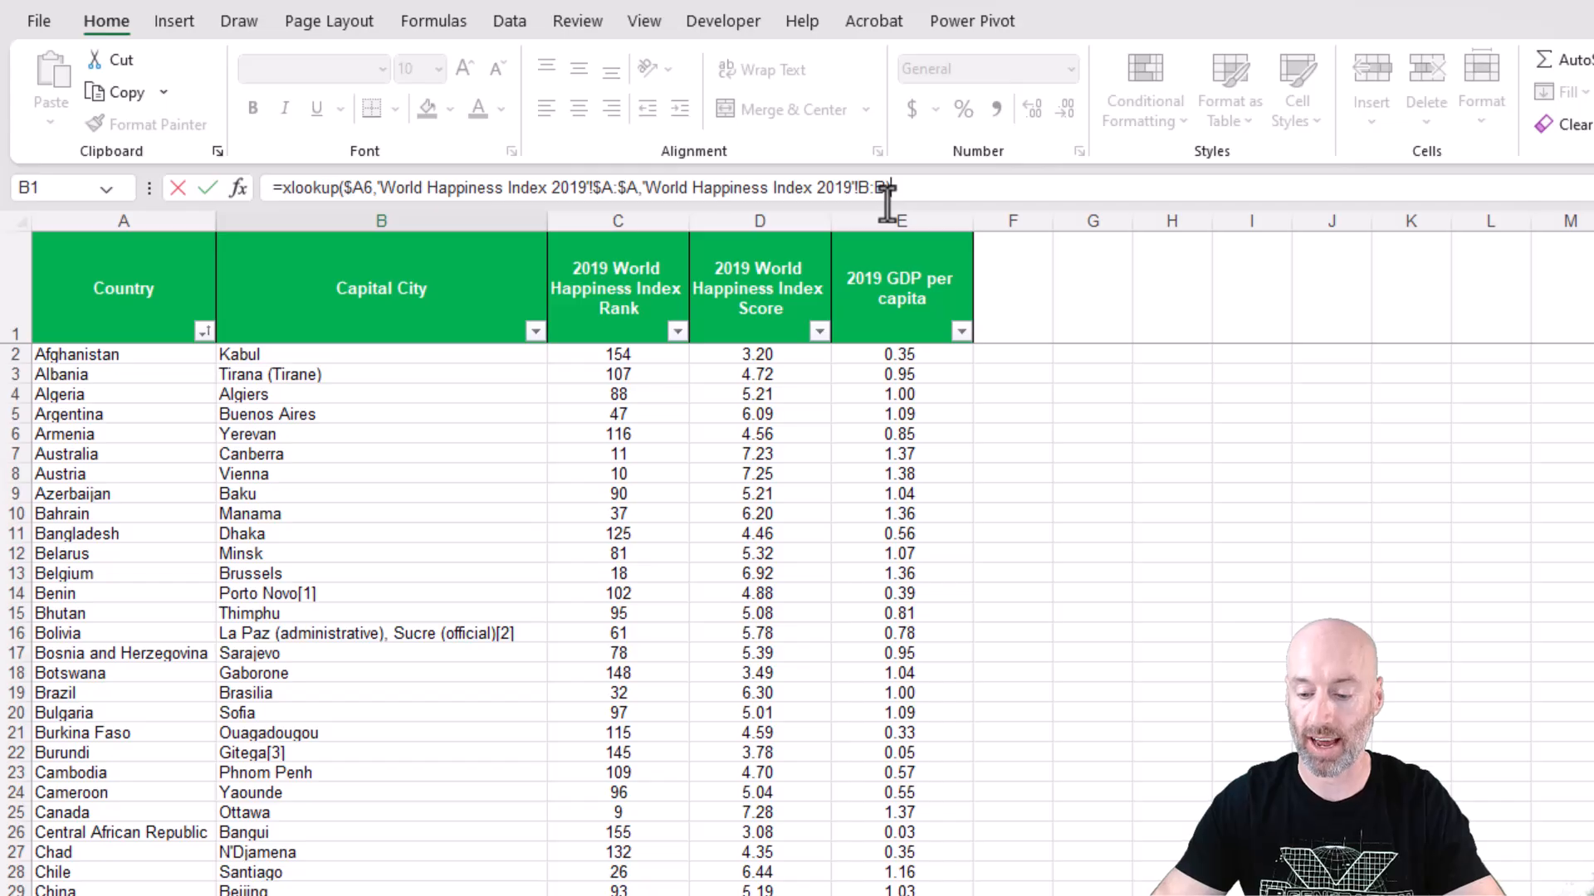
key("Return")
left_click(299, 390)
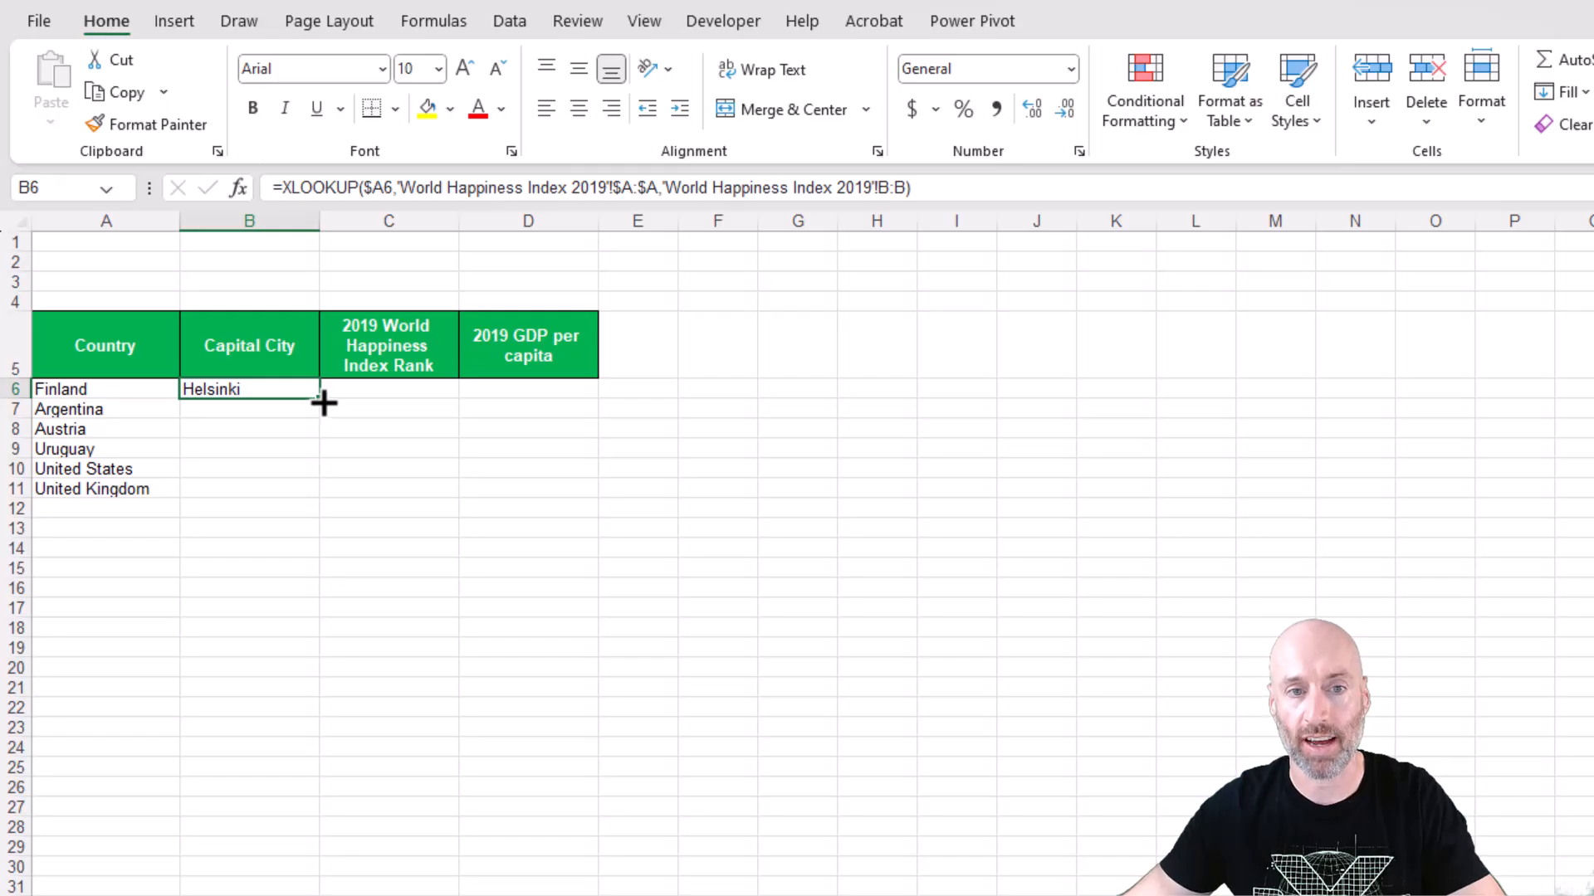
double_click(320, 399)
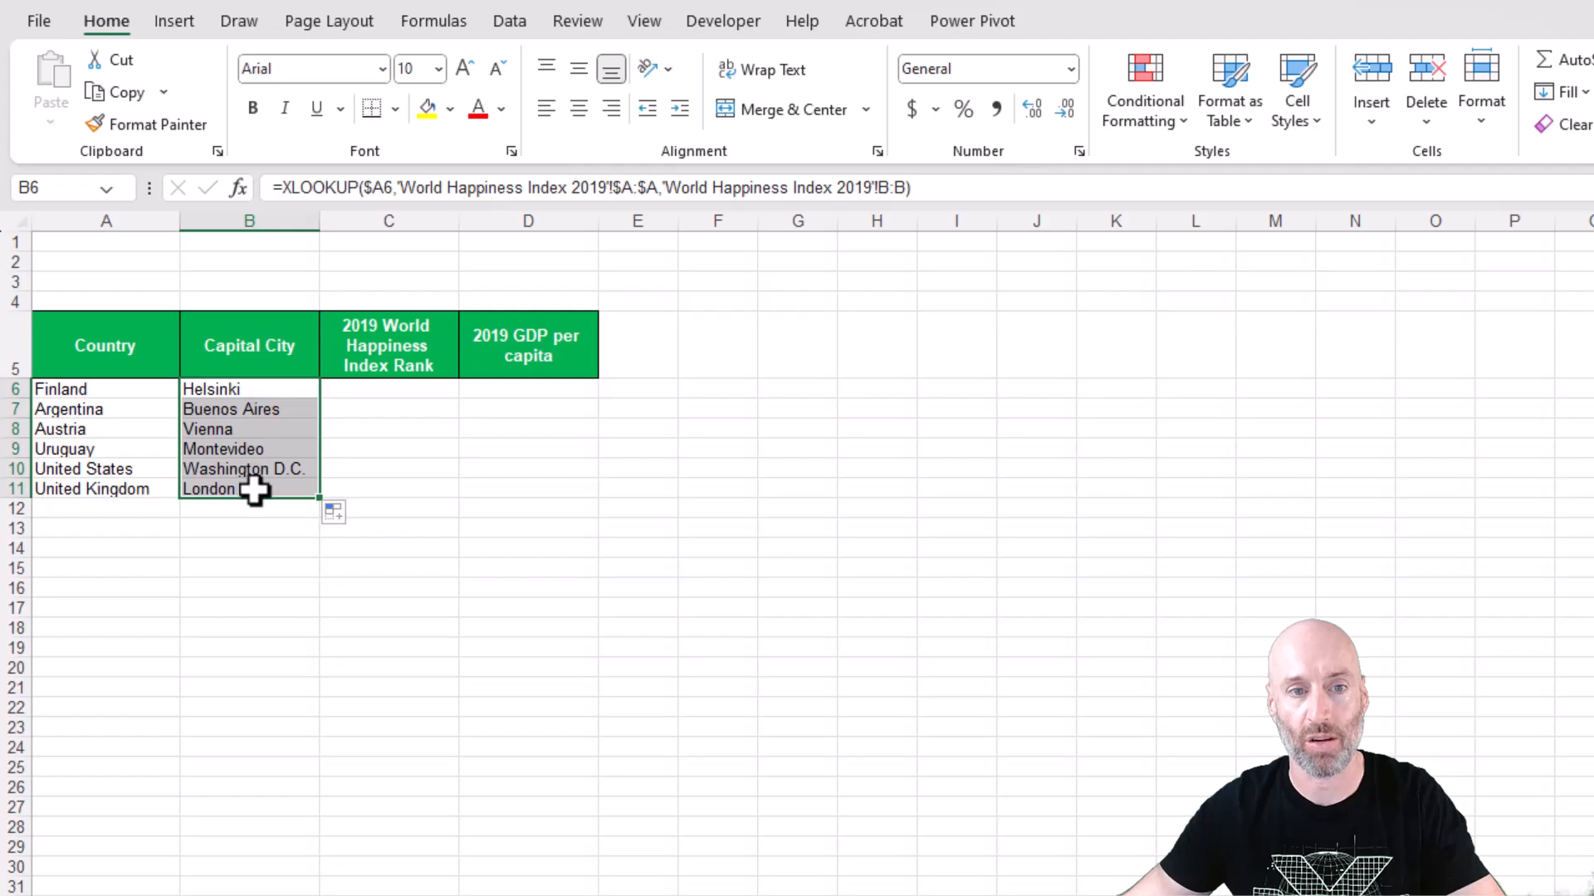
Copy the XLOOKUP formula from B6 across to D6, and fill C6:D6 down to row 11.
left_click(260, 391)
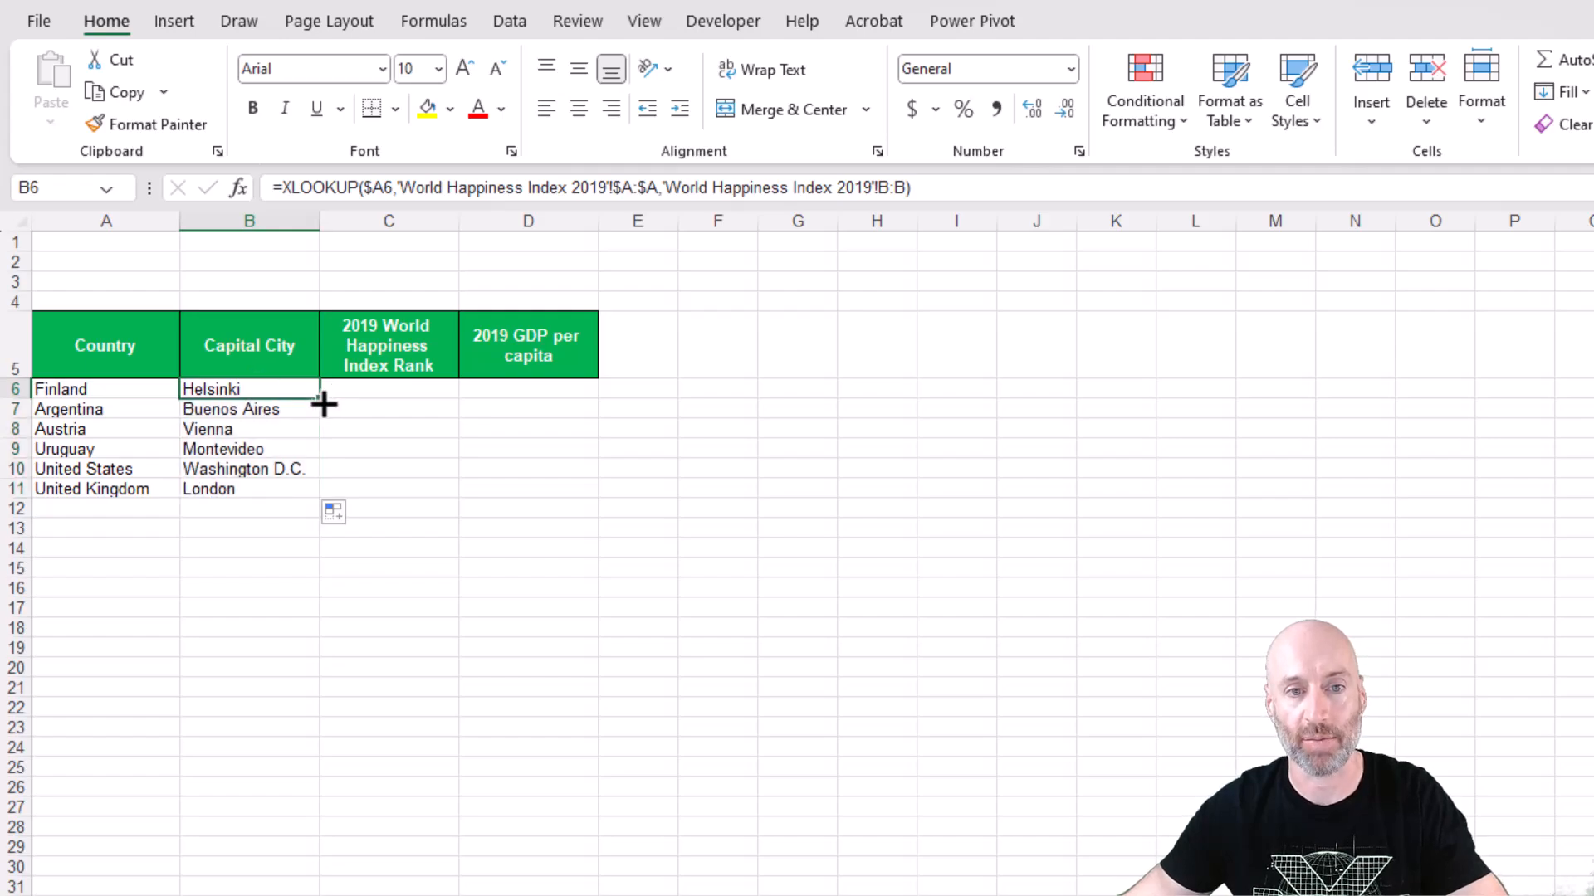
left_click_drag(324, 404, 570, 402)
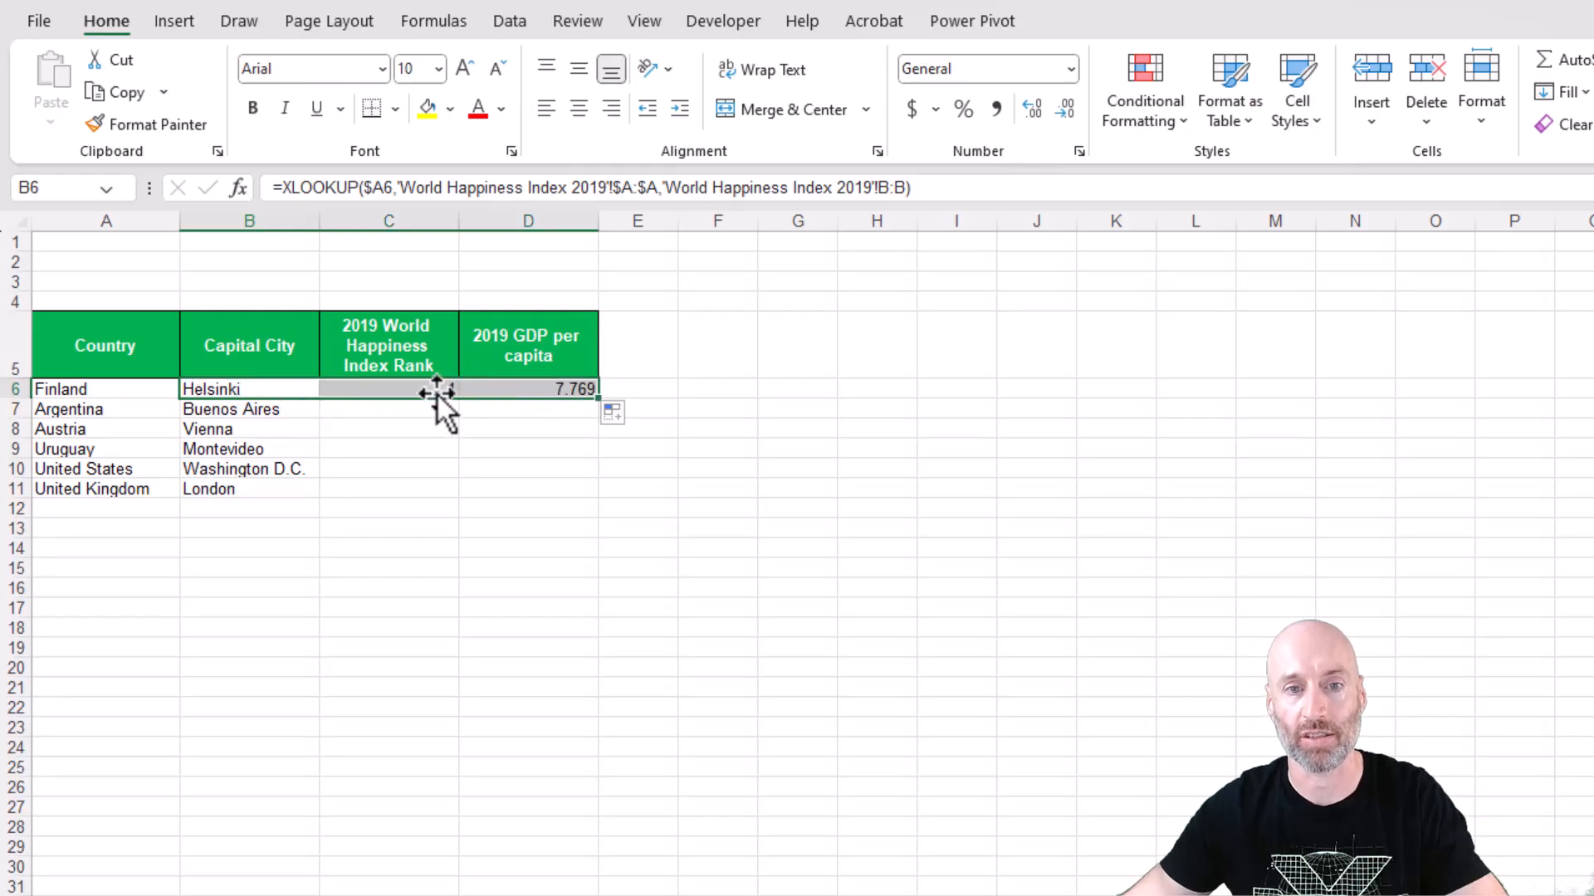
left_click_drag(433, 393, 534, 391)
double_click(598, 399)
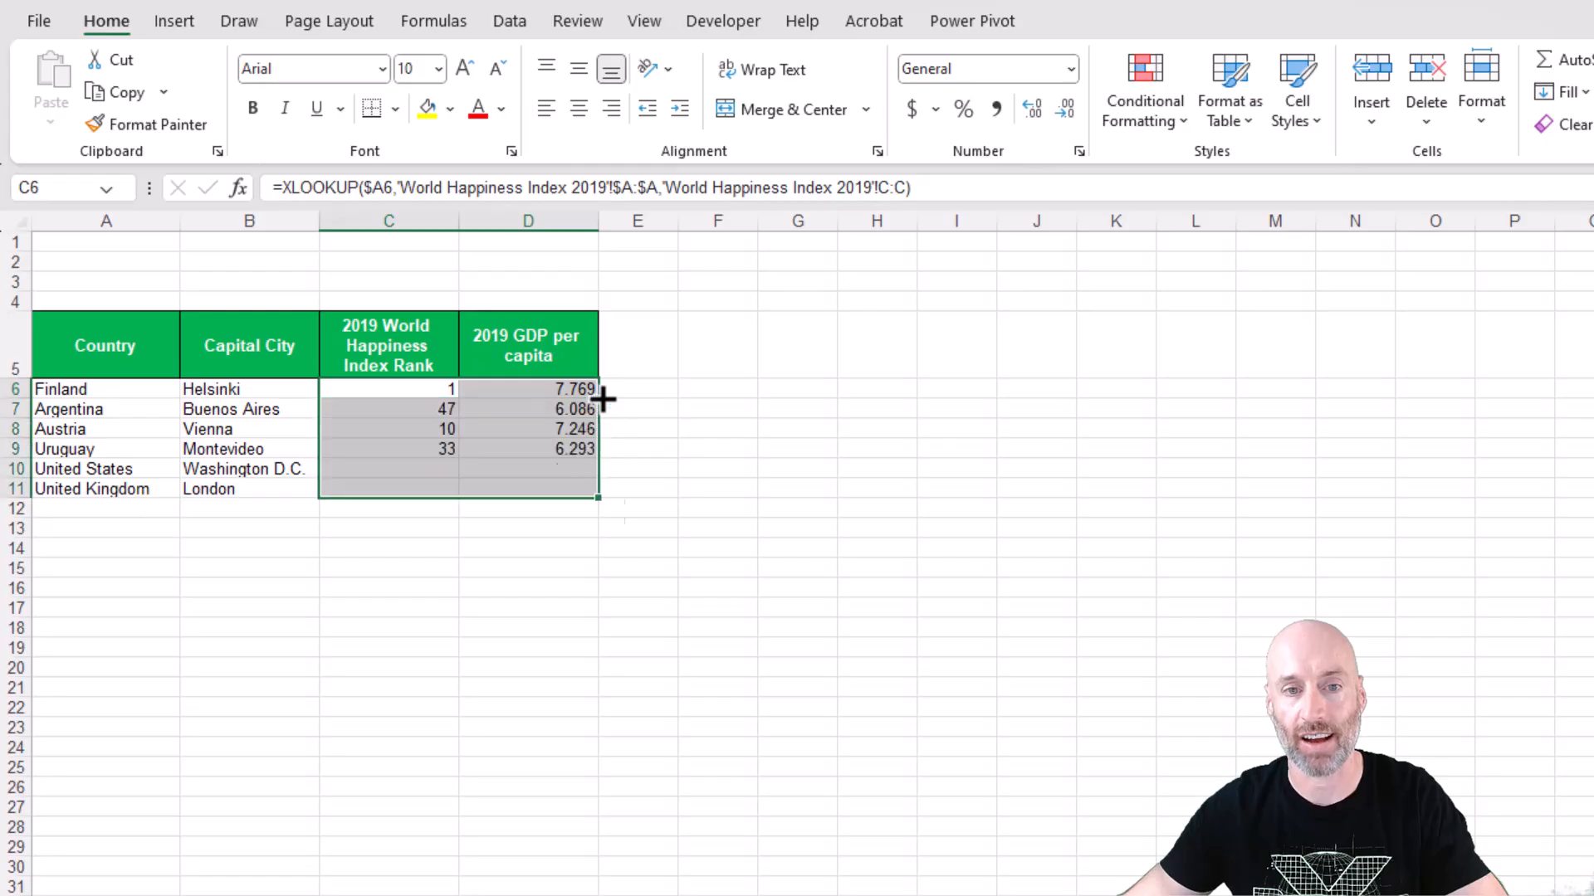
Change the return array in D6's XLOOKUP to column E:E of the source sheet and fill the formula down to D11.
left_click(264, 388)
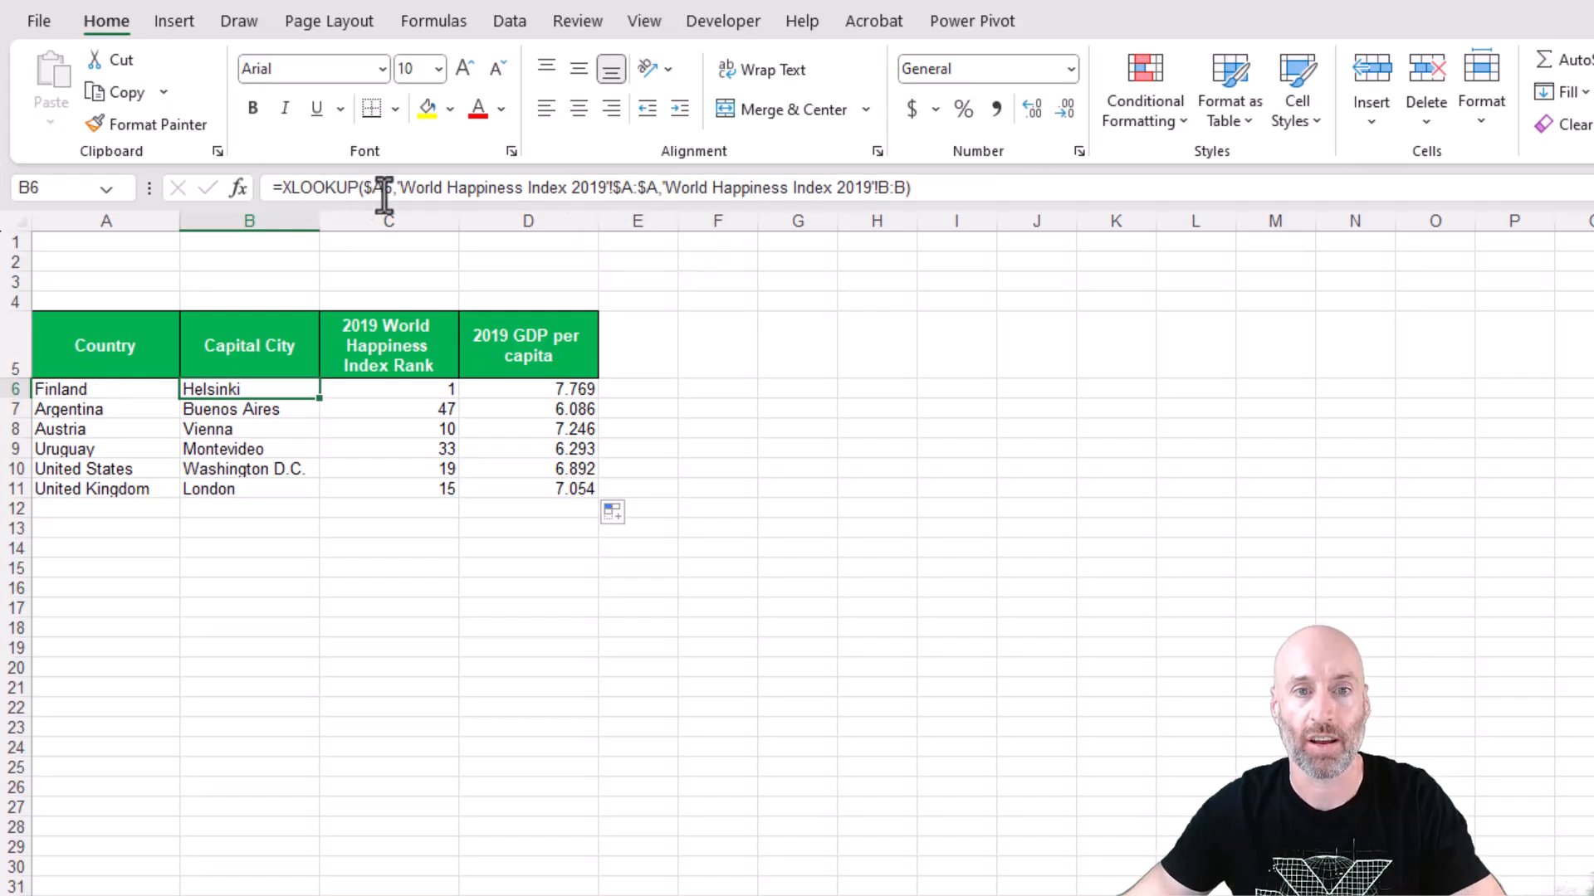
key("Right")
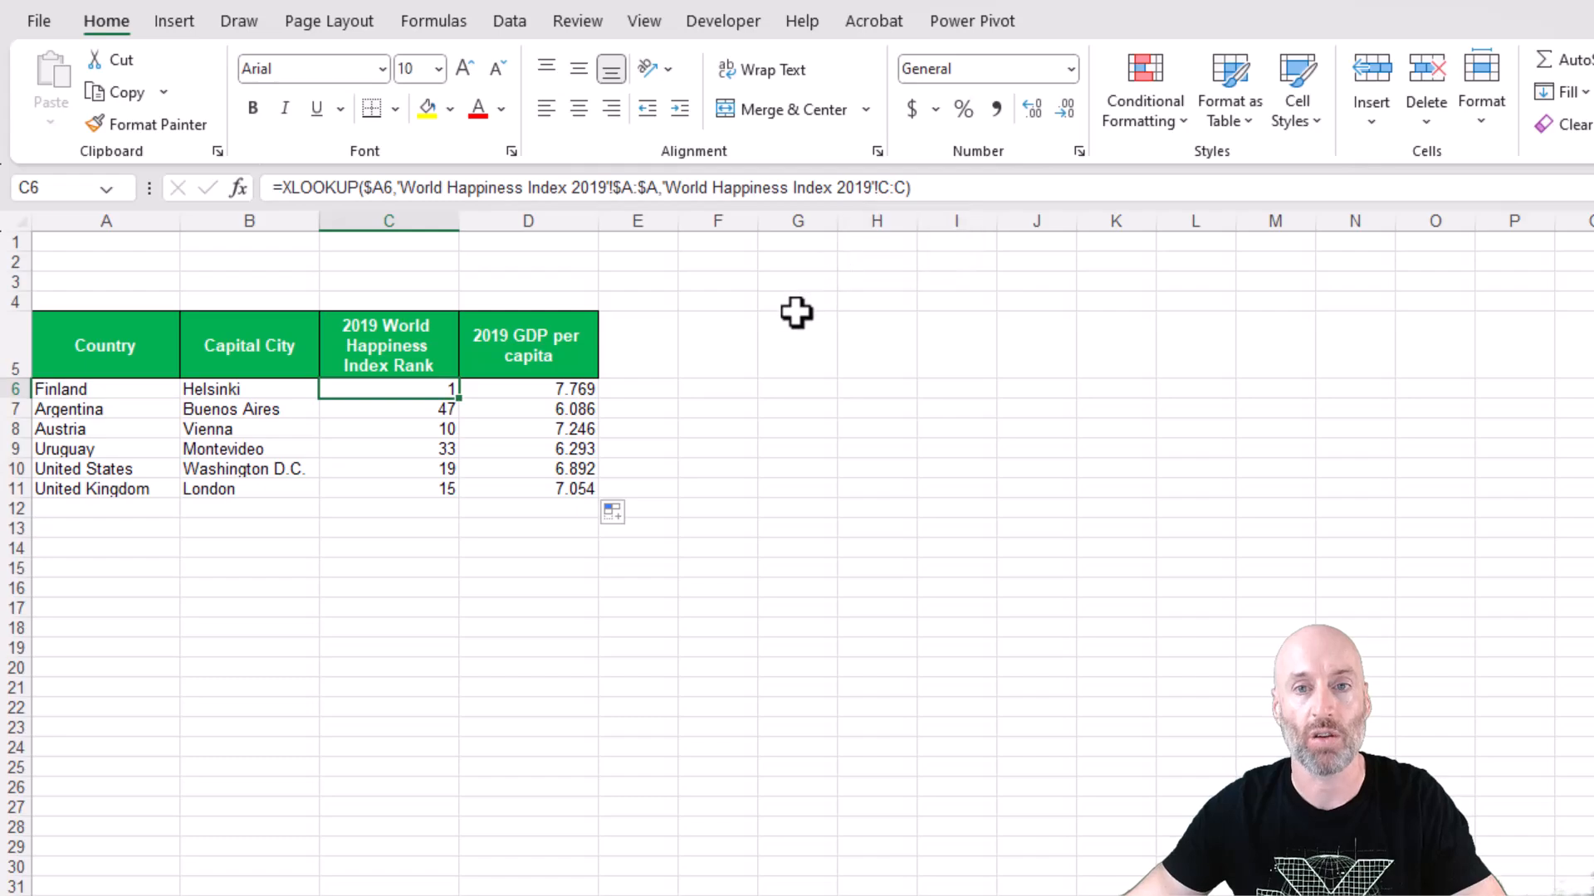
left_click(515, 392)
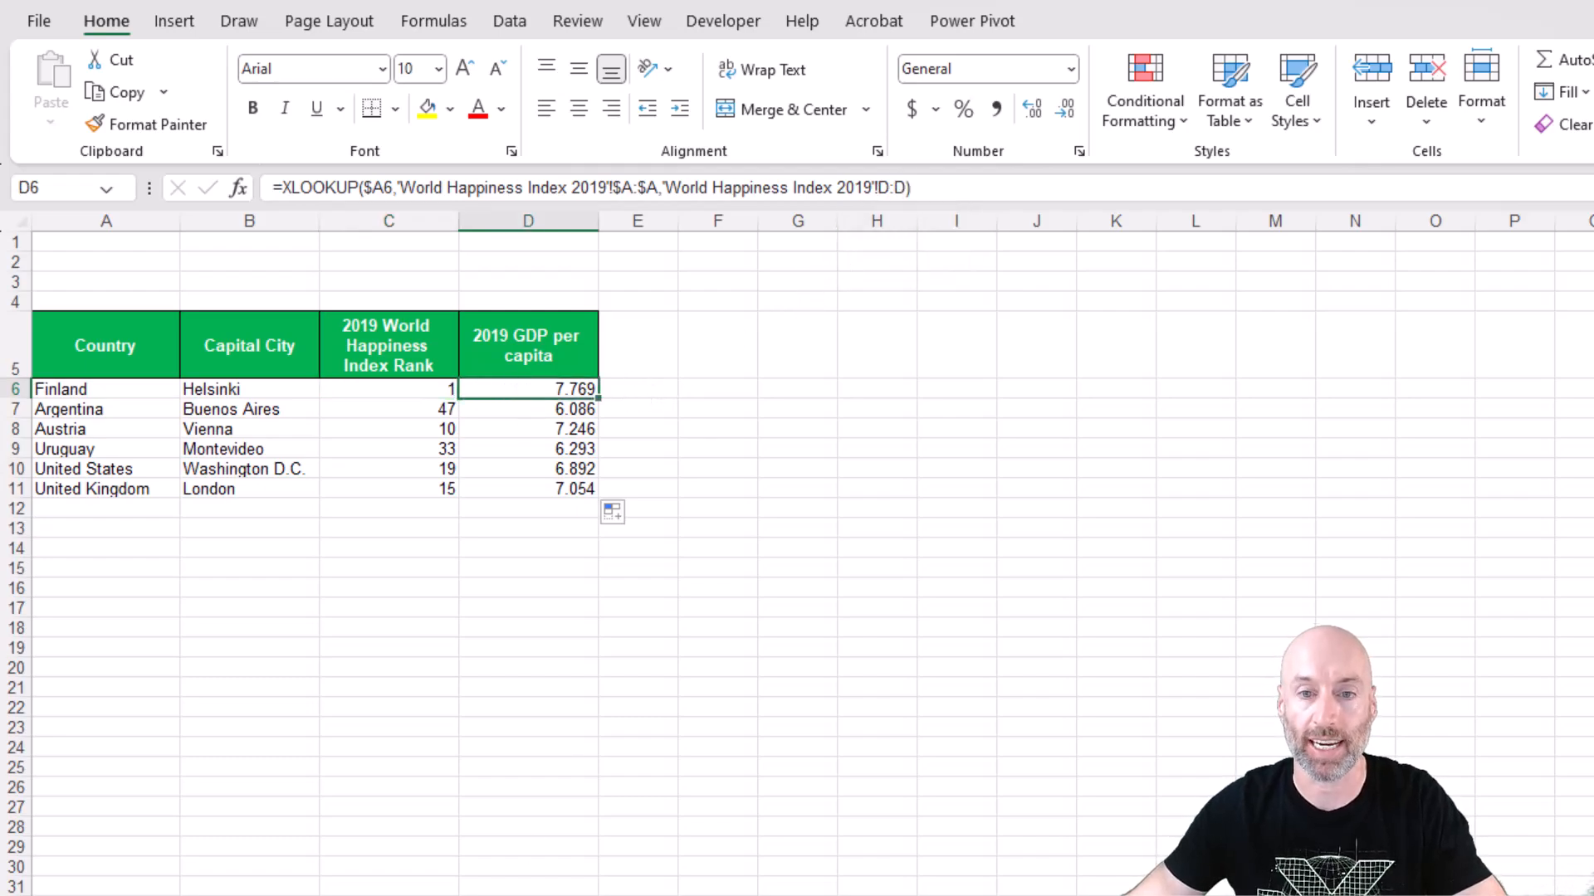
key("ctrl+Page_Down")
key("ctrl+Page_Up")
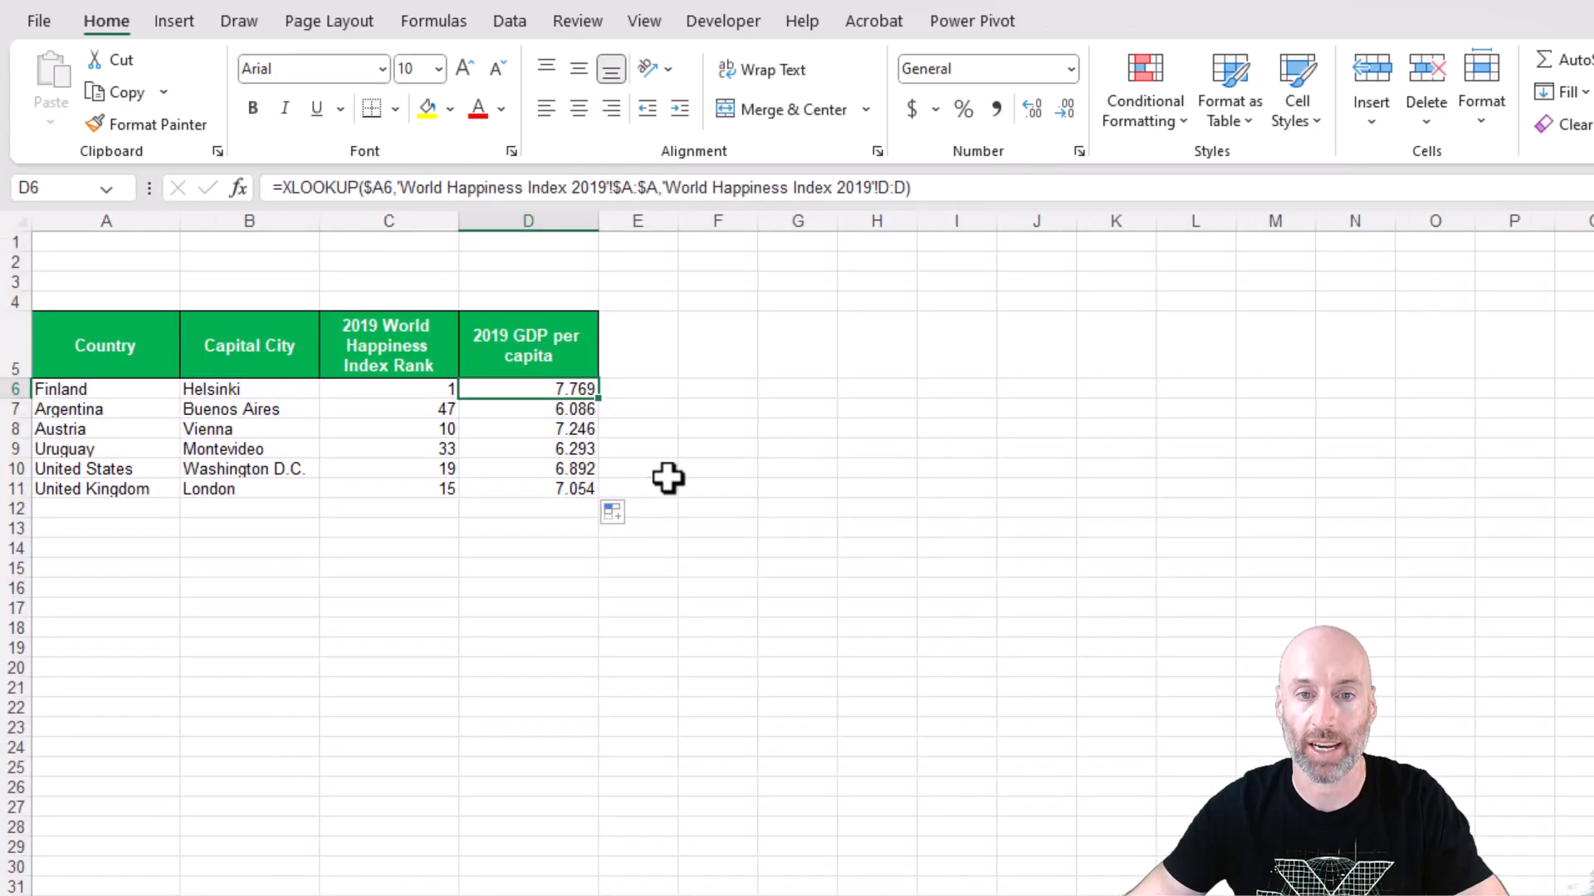
double_click(879, 187)
type("E")
left_click_drag(907, 193, 895, 191)
type("E")
key("ctrl+Return")
double_click(597, 400)
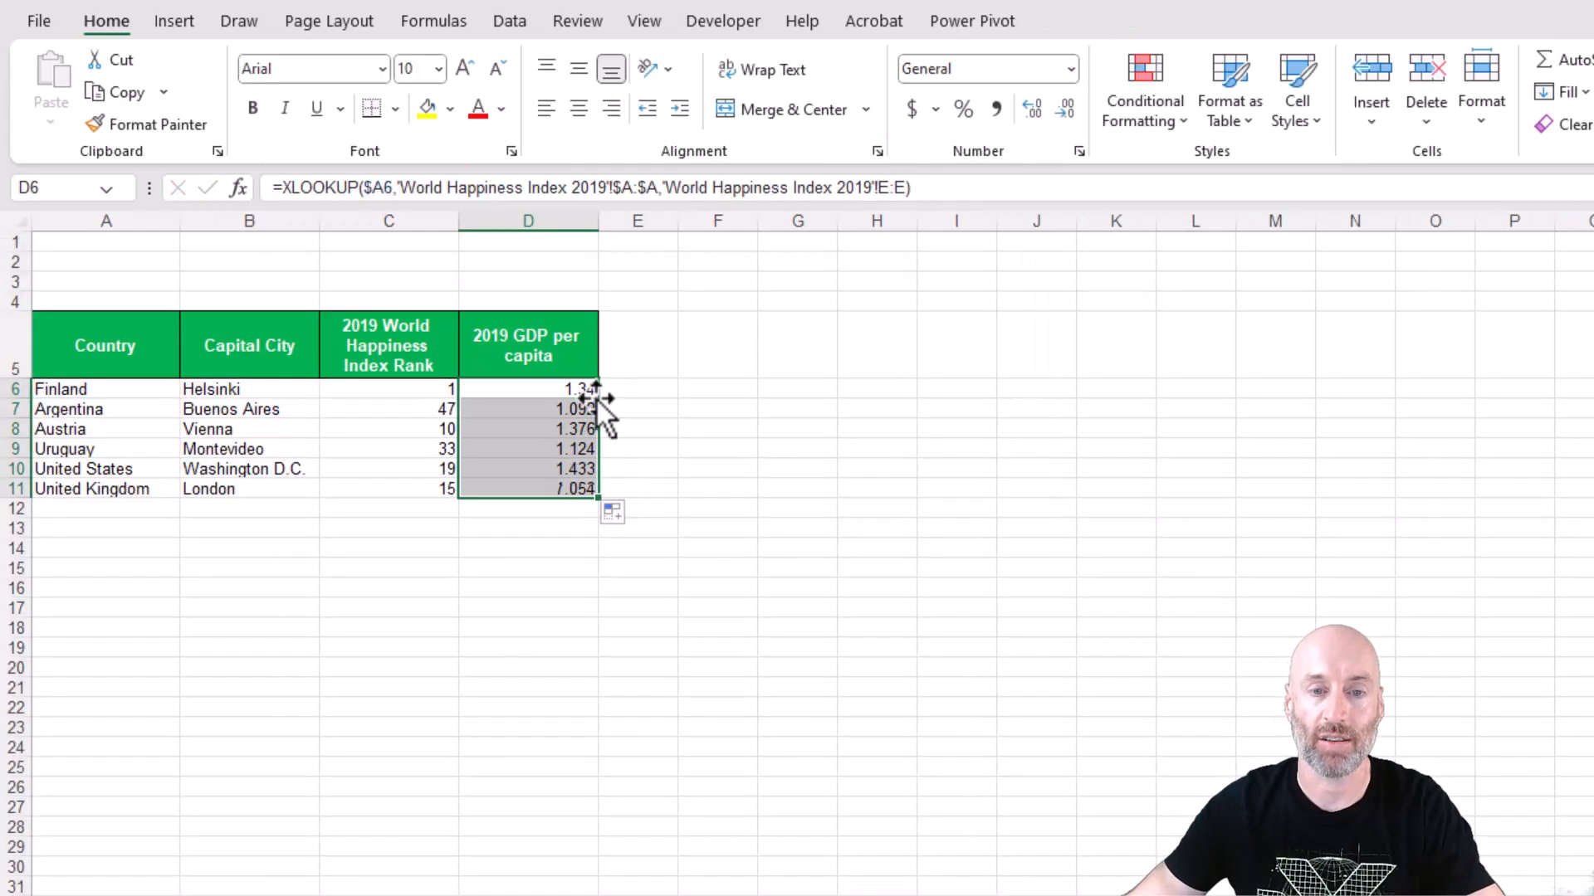
Examine how the references in the XLOOKUP formulas change from B6 to C6 and down the Capital City column.
left_click(301, 395)
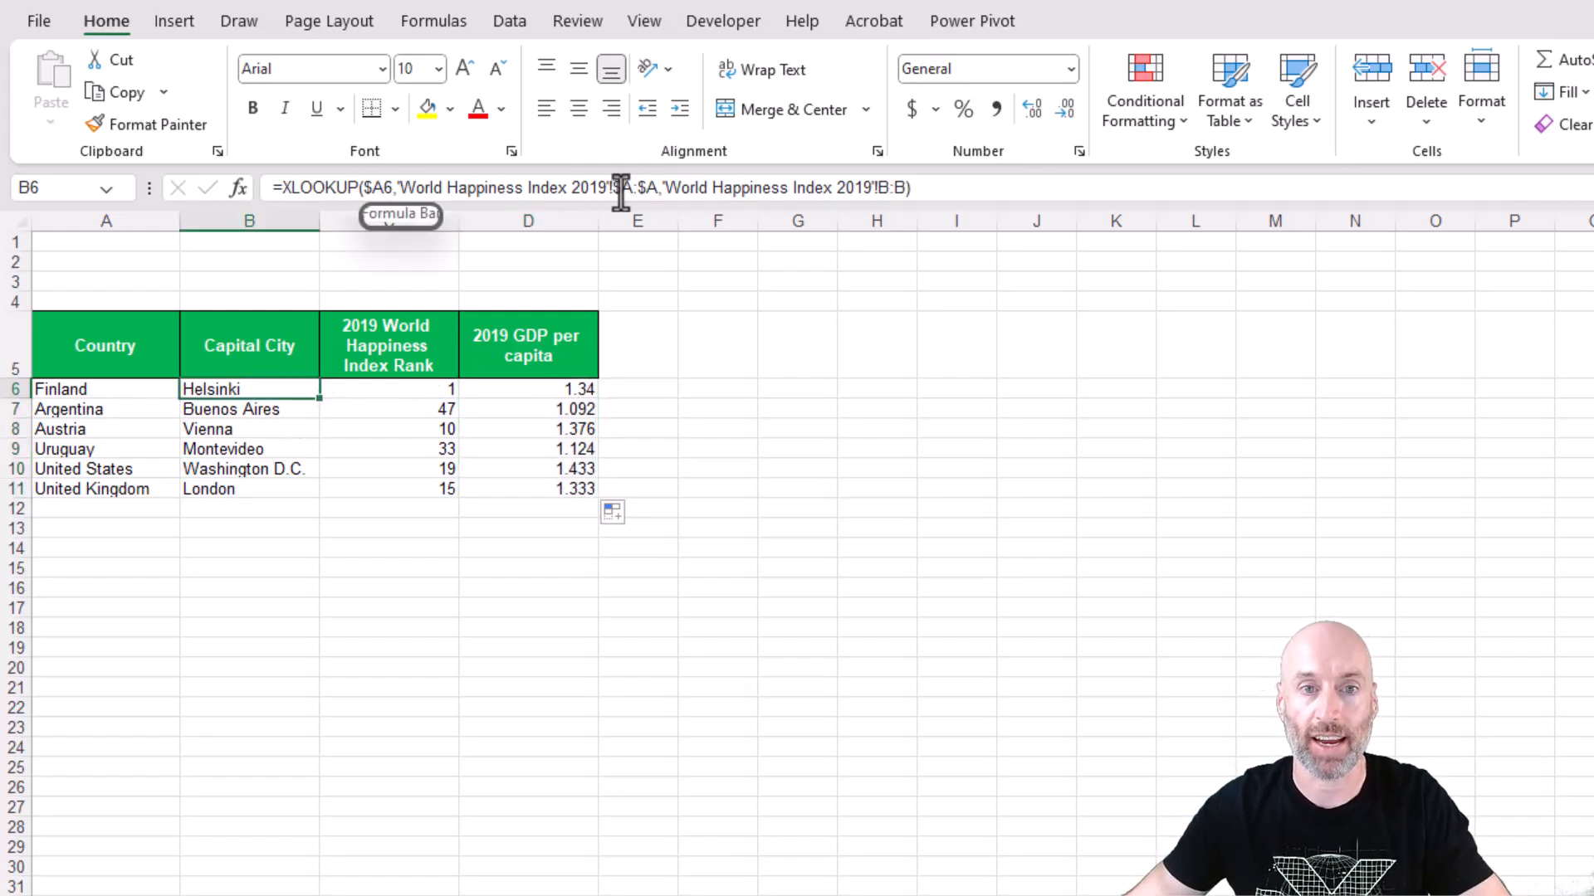
key("Right")
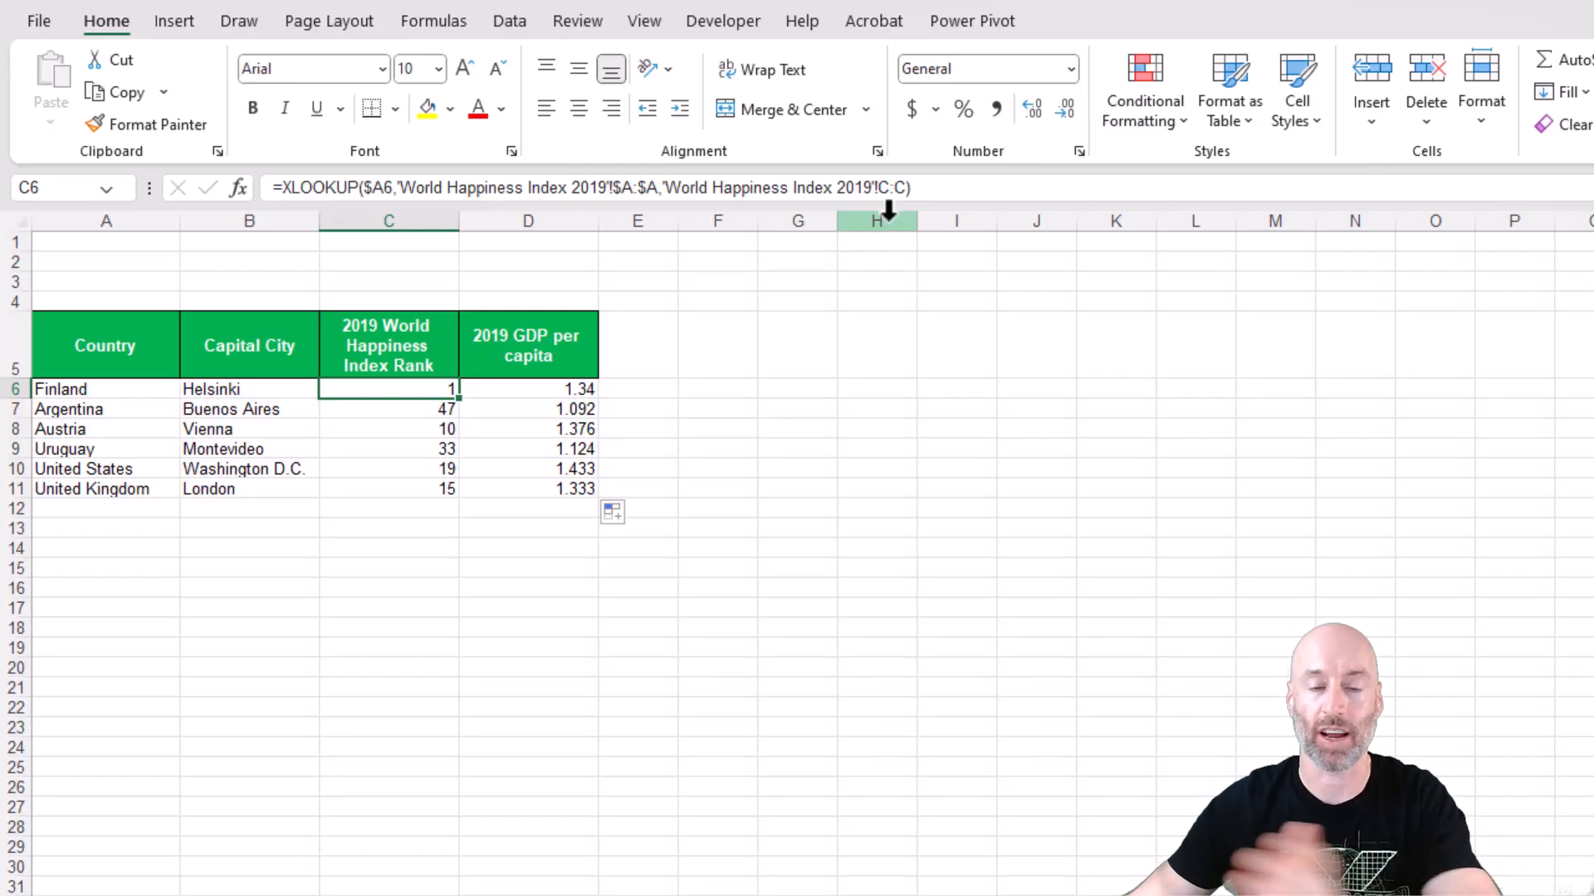
left_click(253, 390)
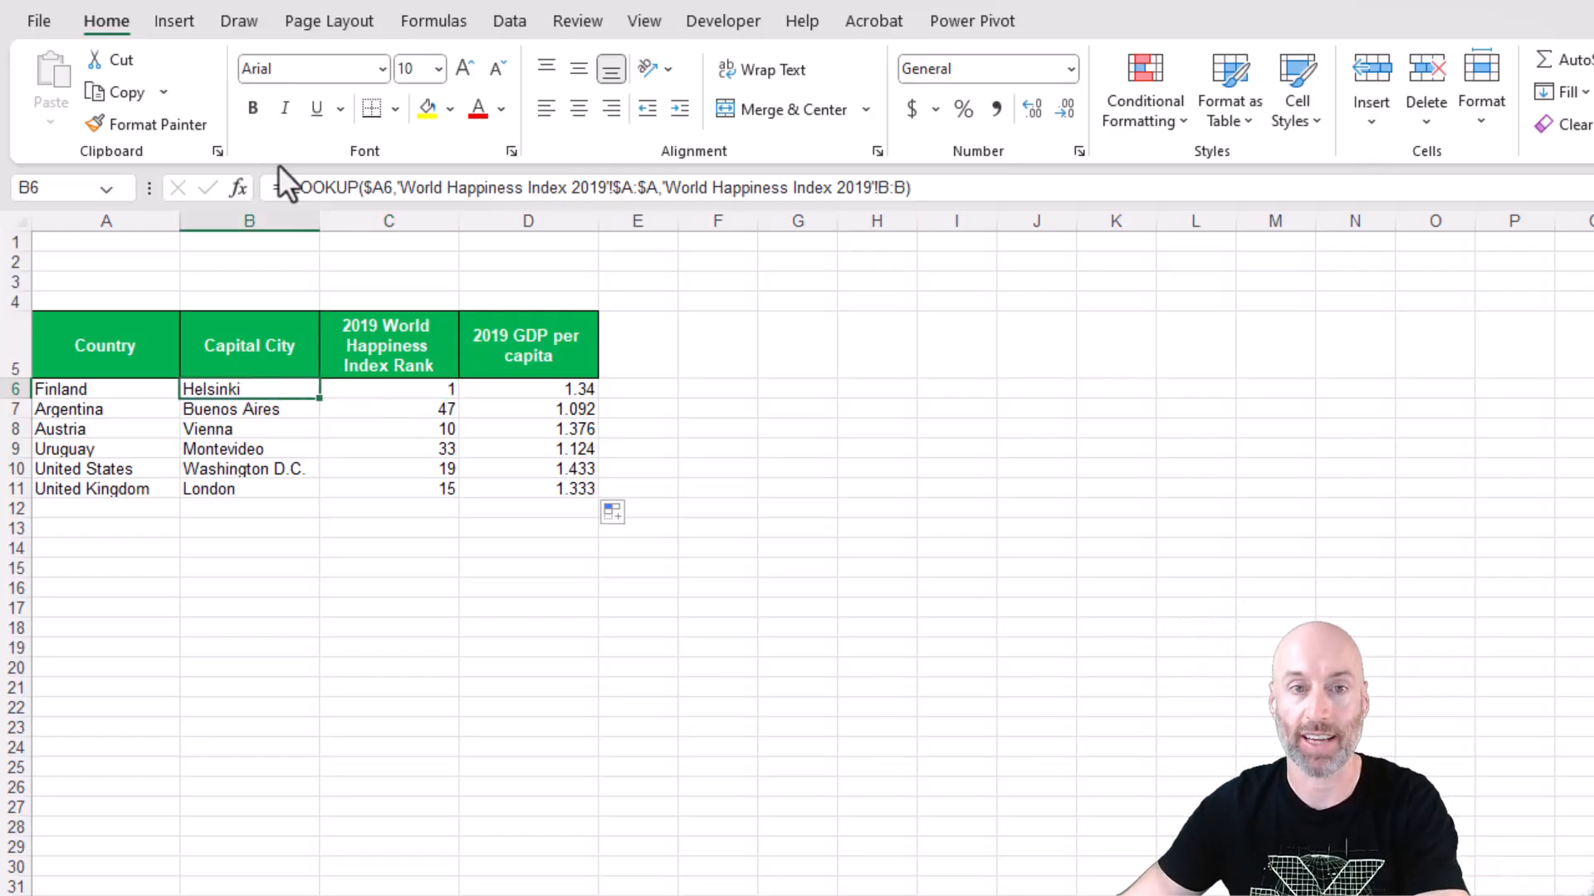
left_click(394, 186)
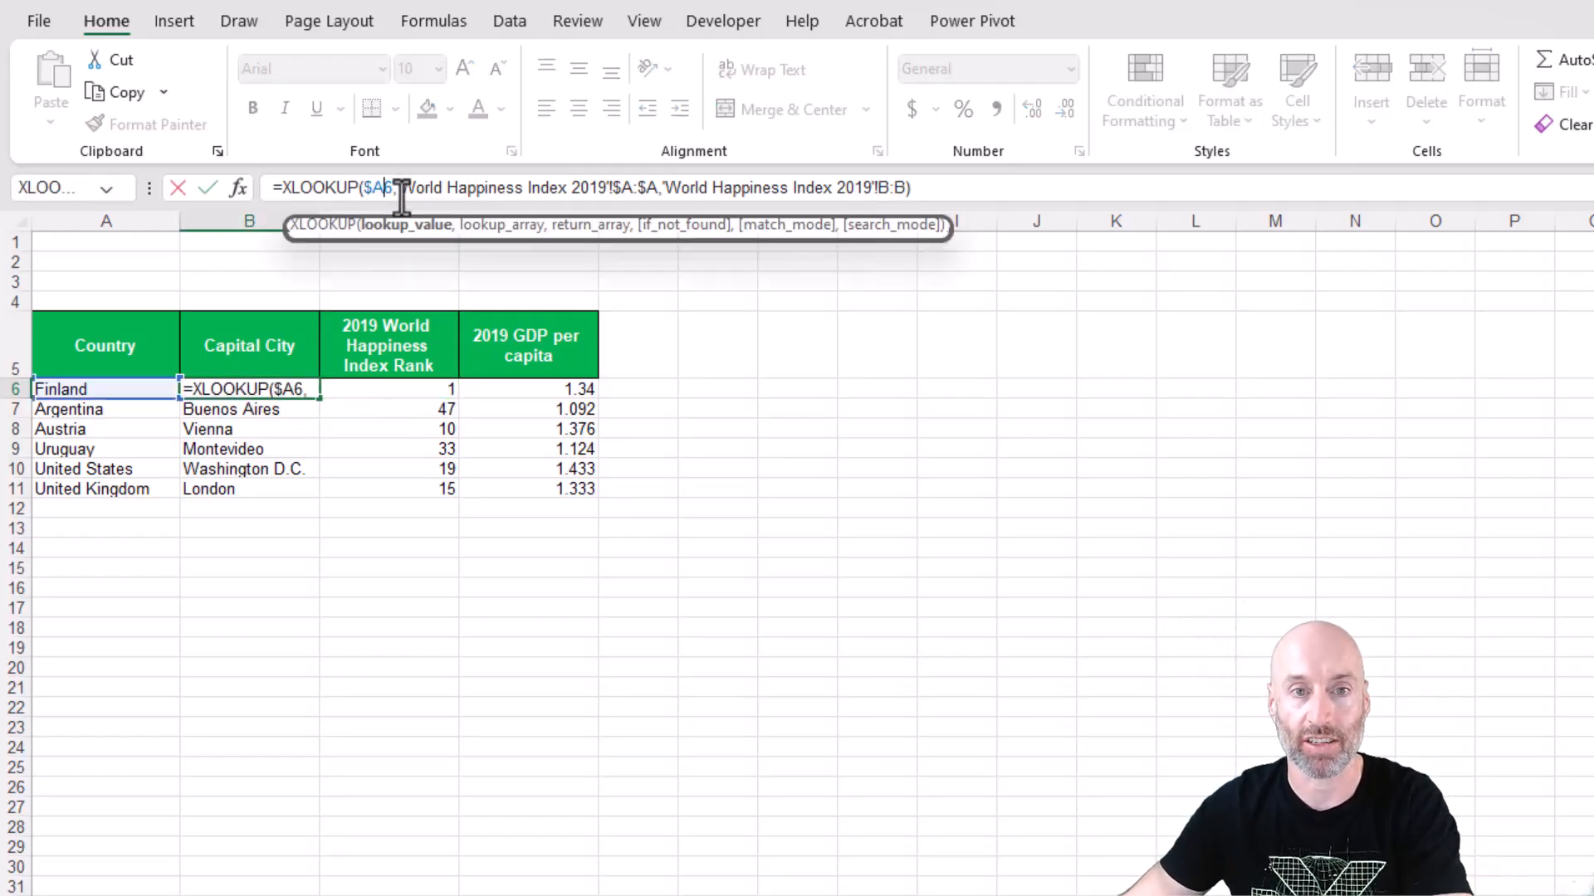
key("Return")
key("Down")
key("Down")
key("Down")
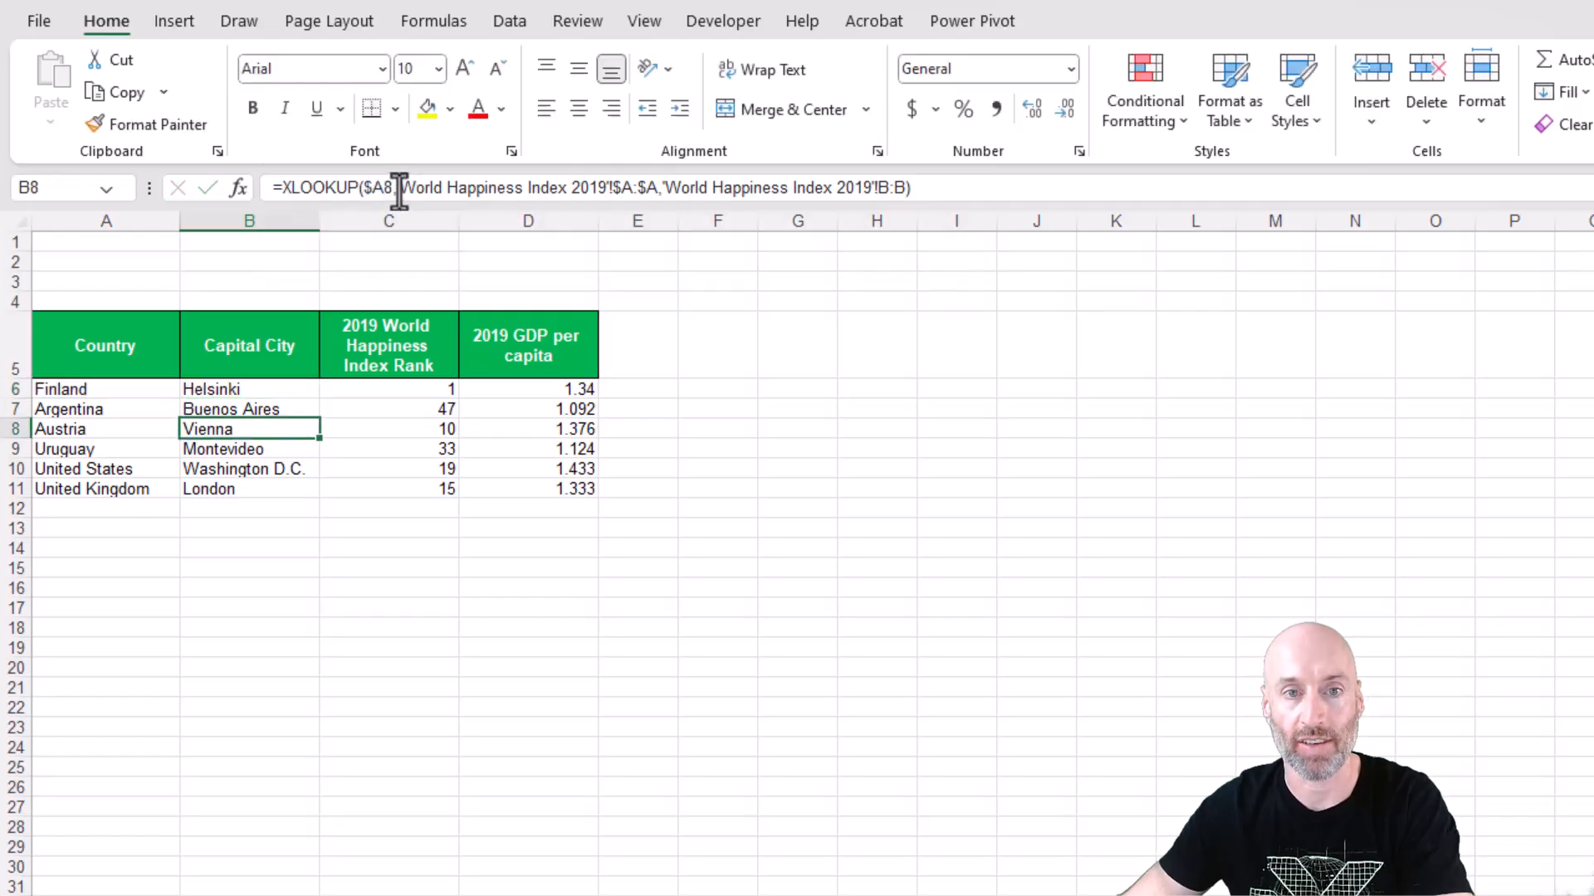
key("Up")
key("Up")
key("Up")
key("Up")
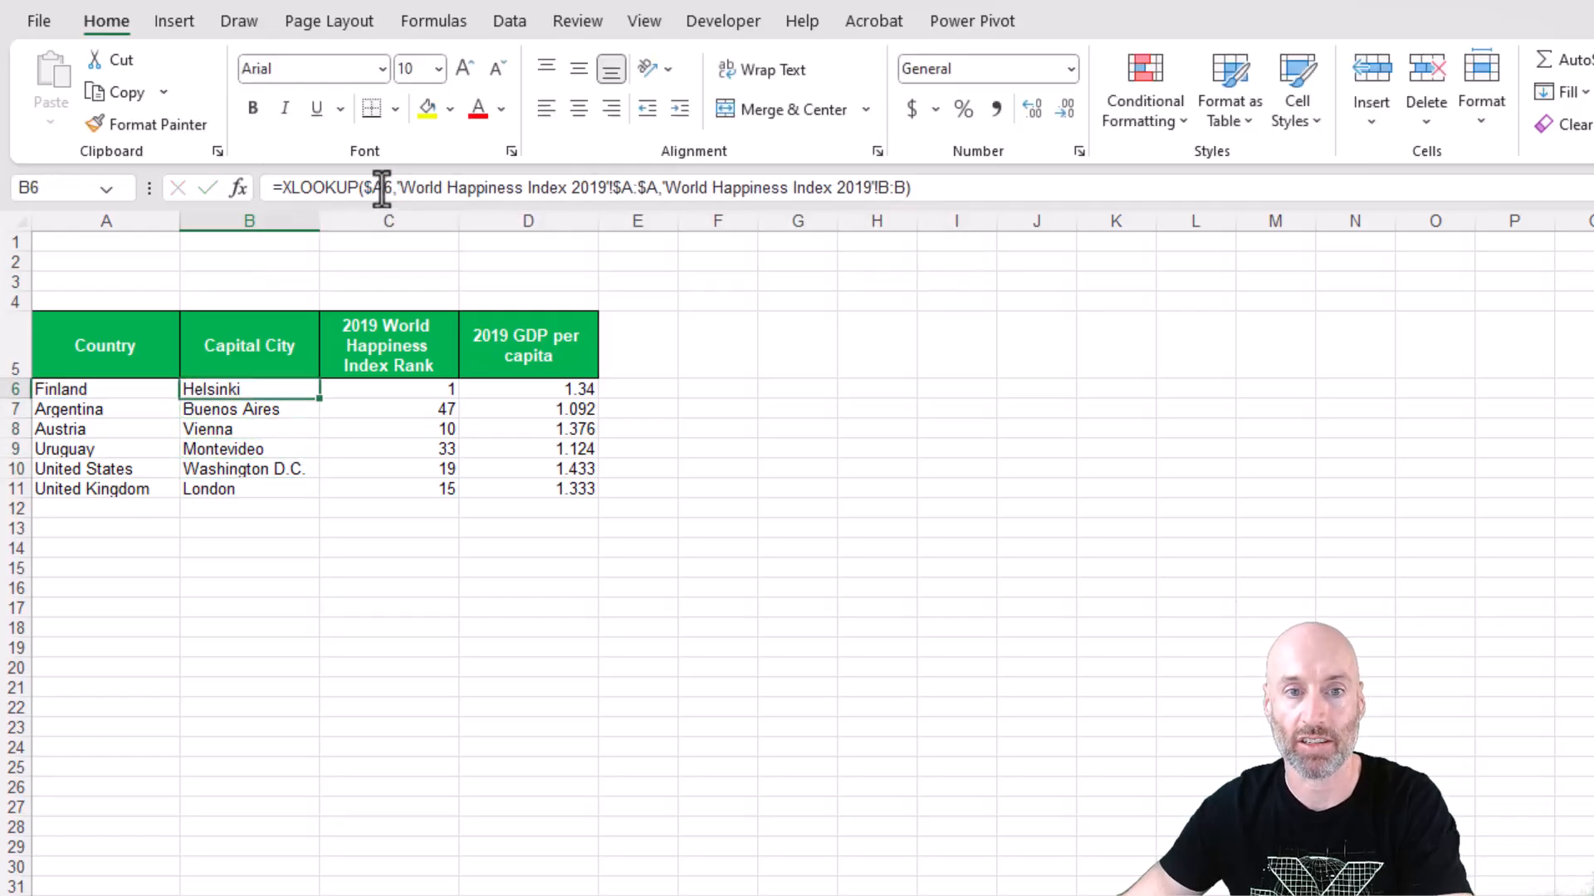
key("Down")
key("Down")
key("Down")
key("Down")
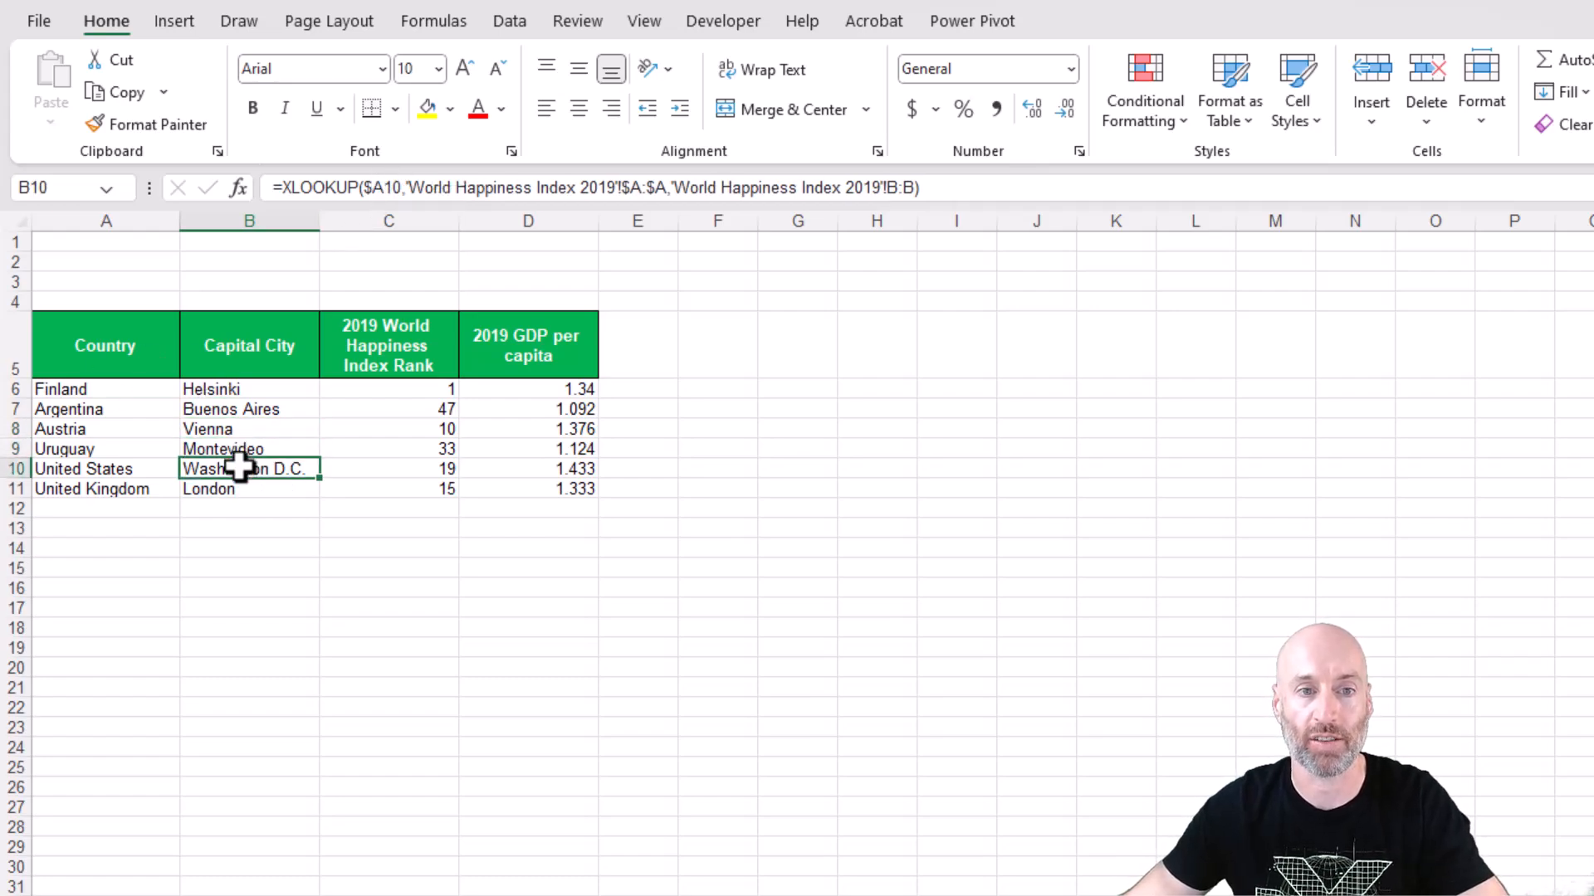
Clear all lookup formulas from B6:D11.
left_click(270, 392)
left_click(208, 586)
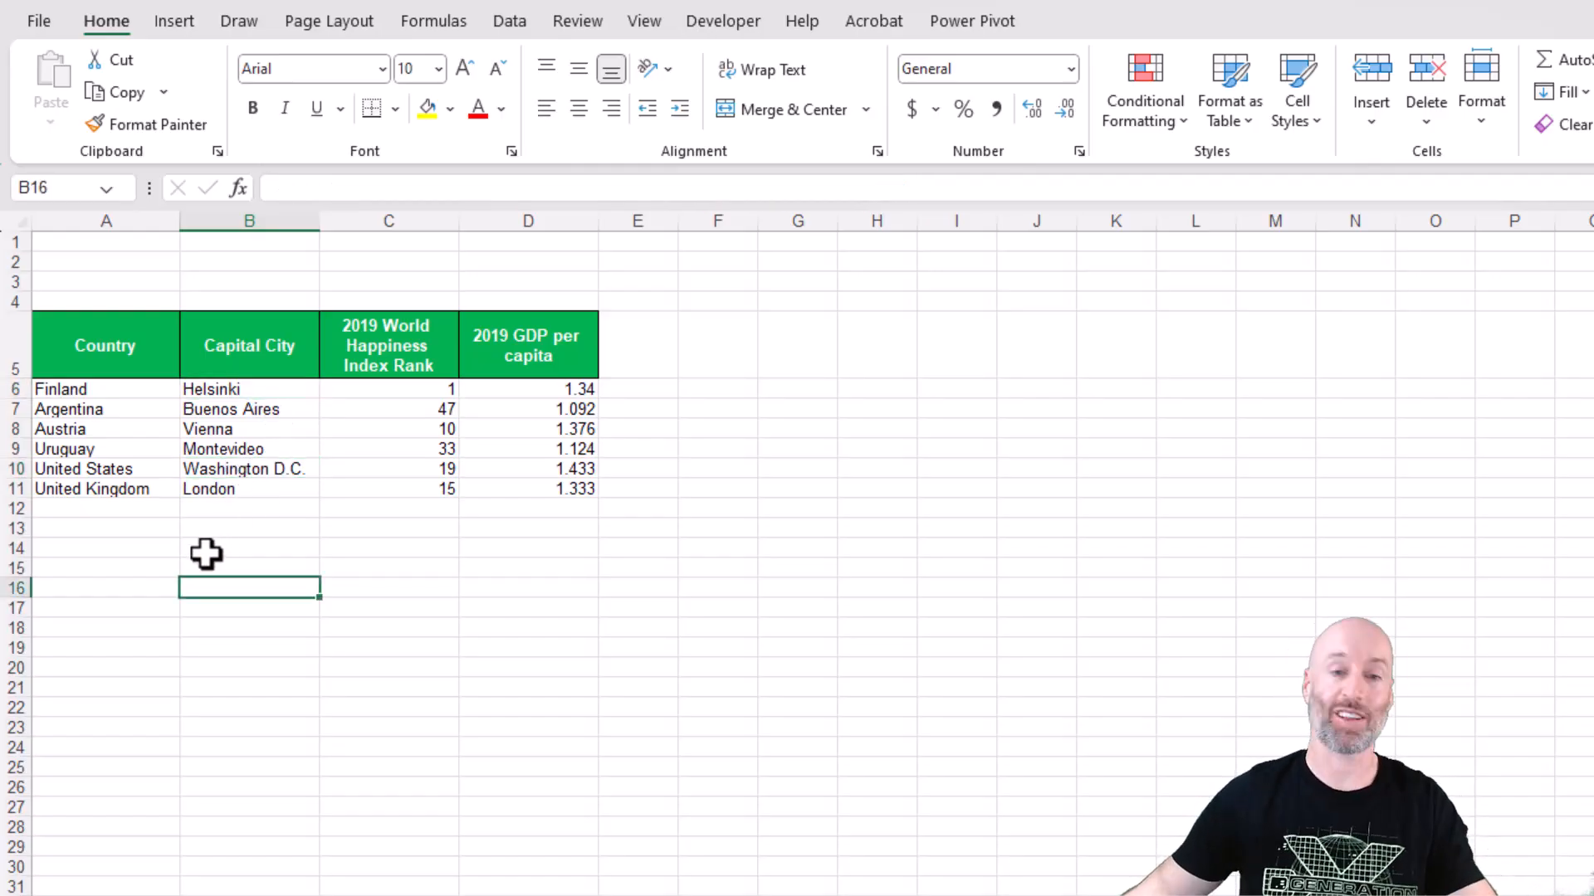
left_click_drag(261, 488, 523, 390)
key("Delete")
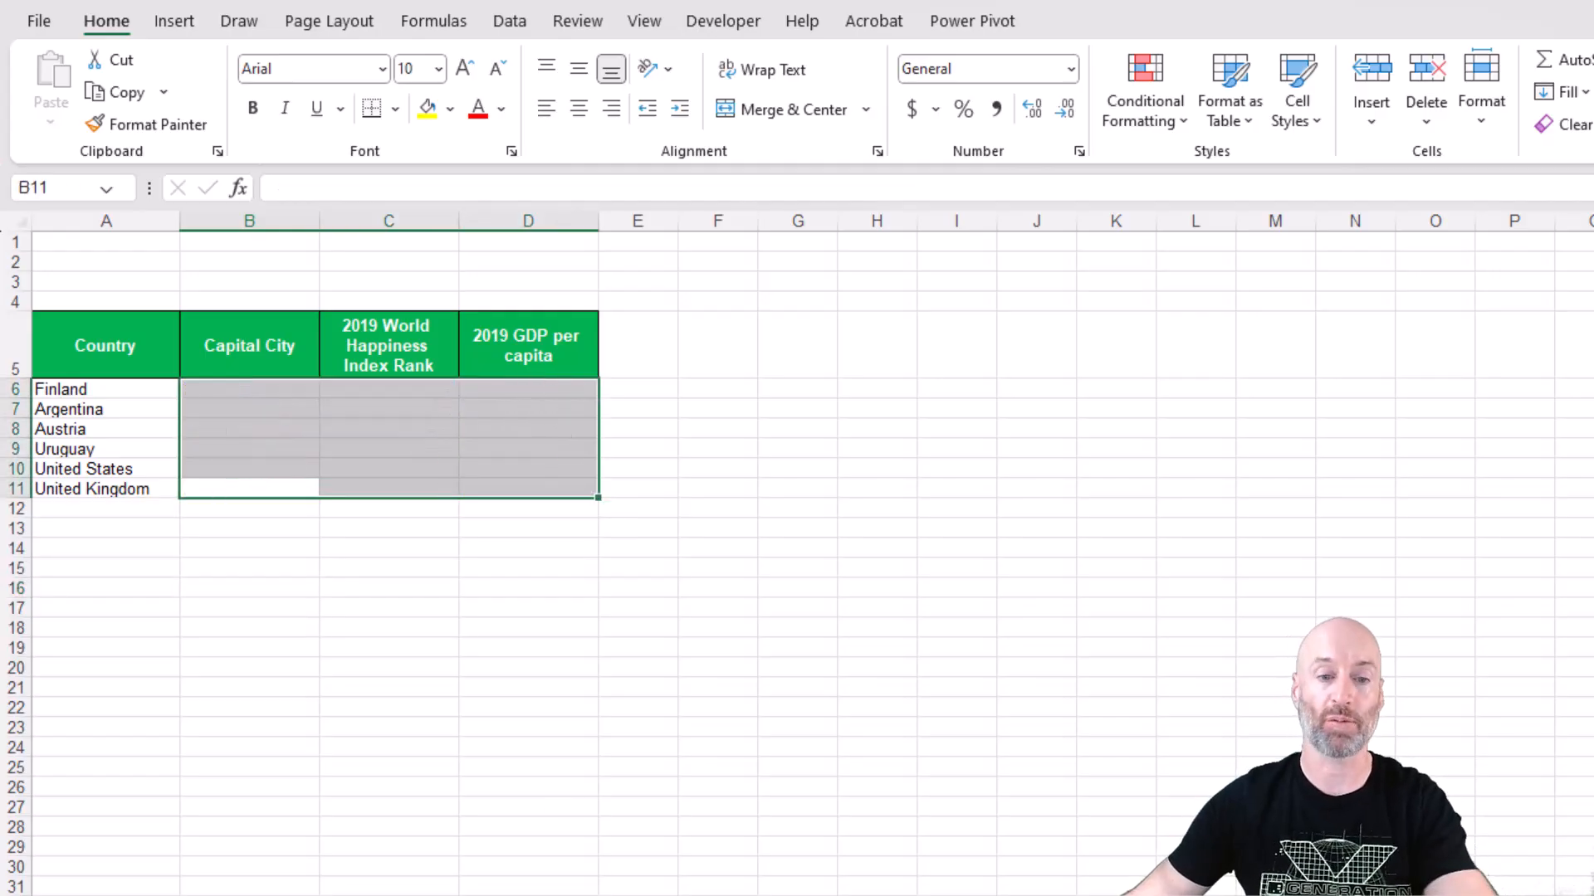
Convert the country data range on the World Happiness Index 2019 sheet into an Excel table.
key("ctrl+Page_Down")
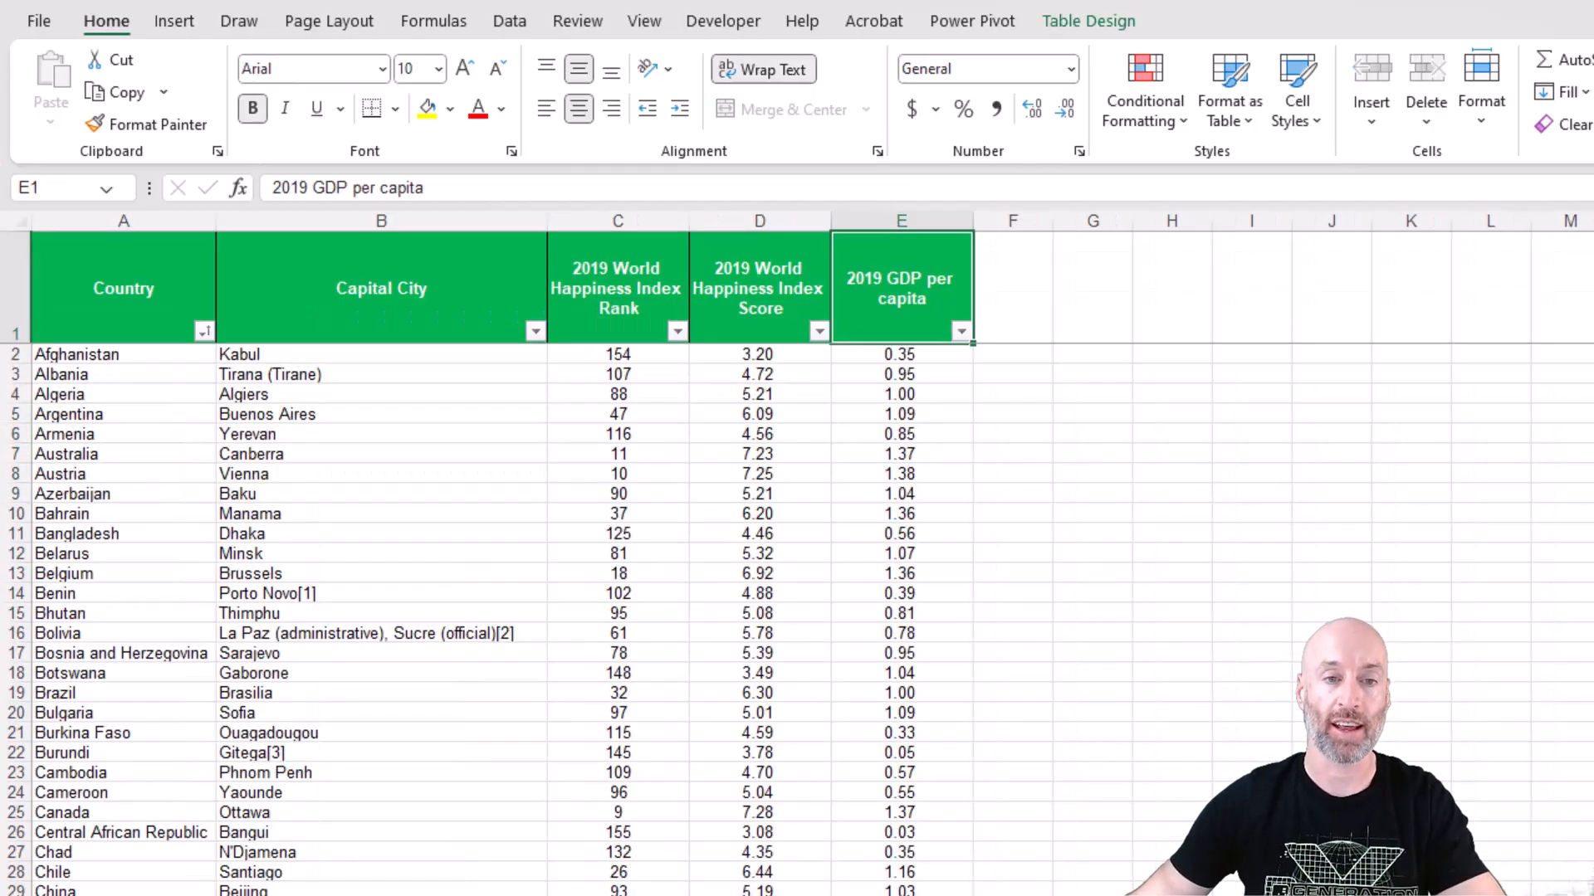
left_click(340, 477)
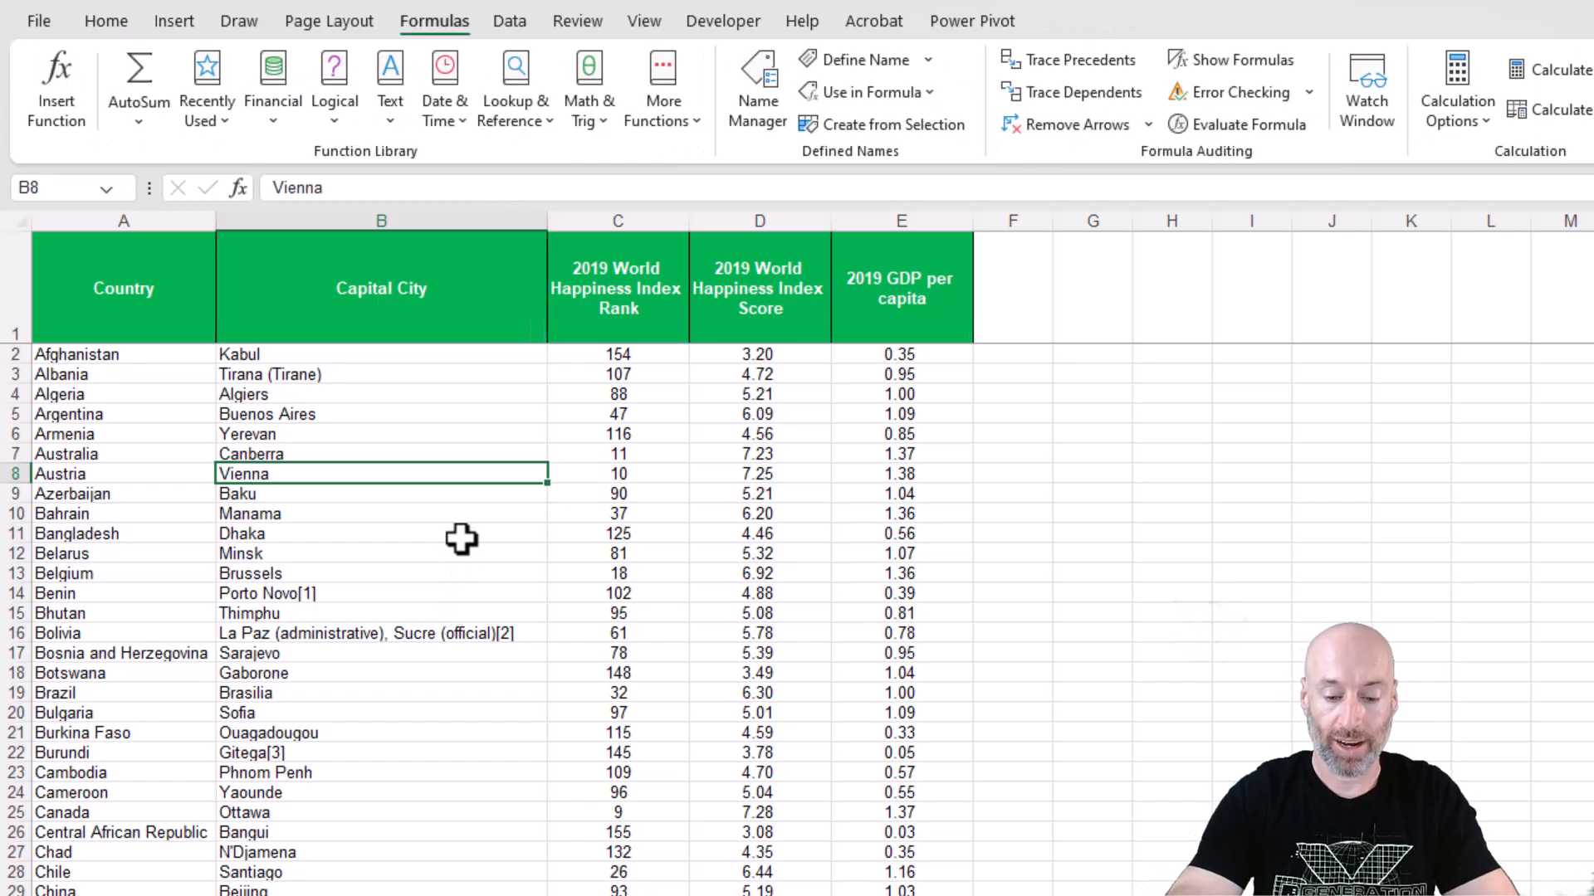
key("ctrl+t")
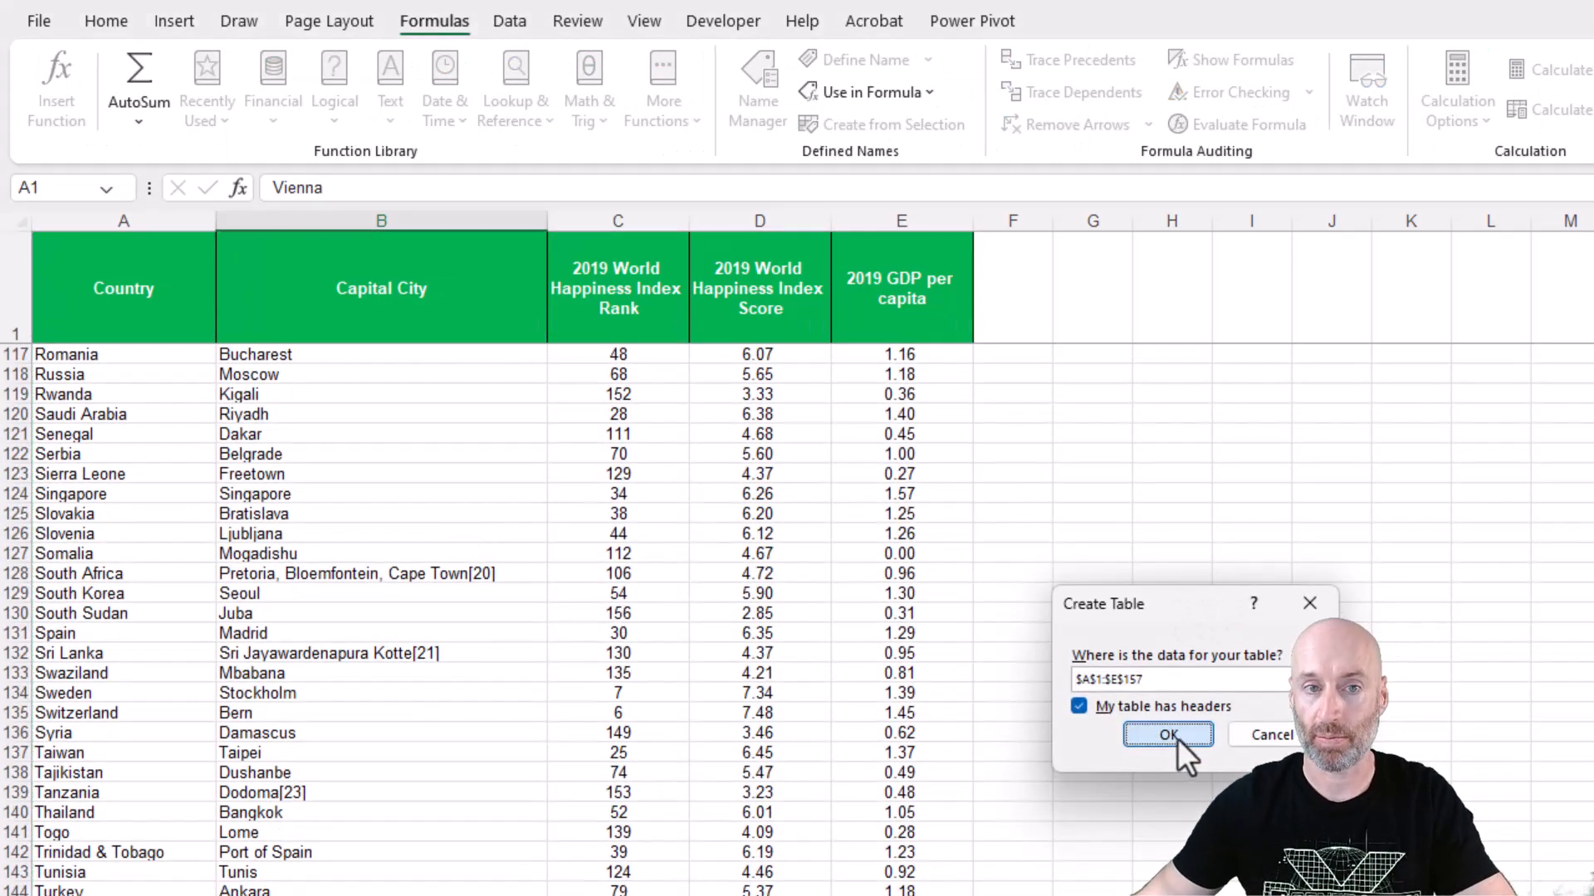
left_click(1170, 737)
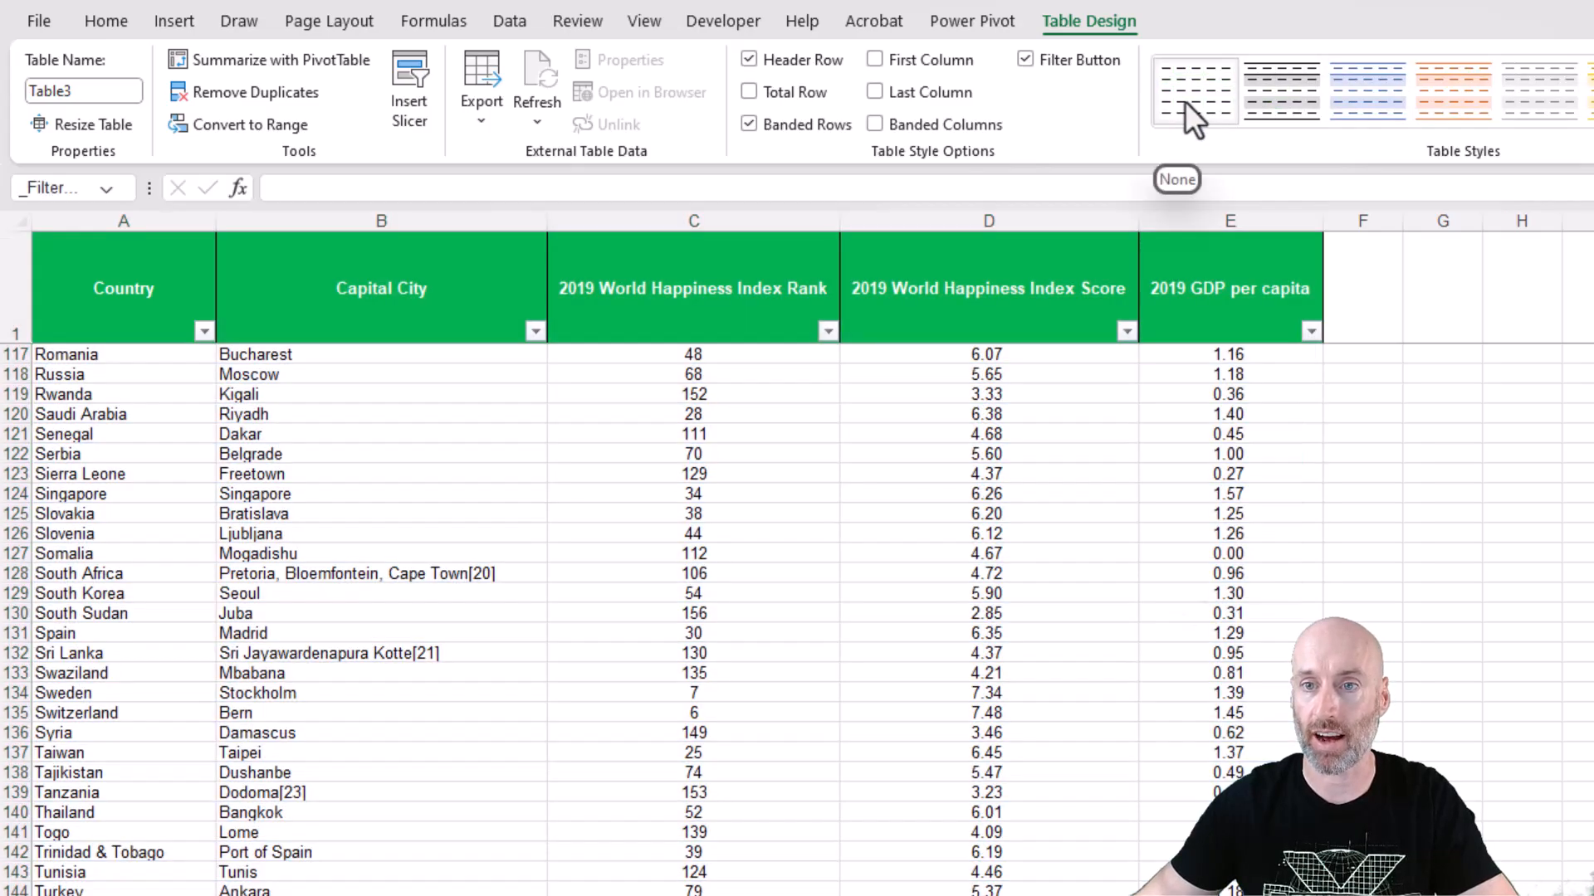
Apply the plain, uncoloured table style to the country table and narrow columns C to E.
left_click(1187, 102)
left_click_drag(1193, 221, 725, 224)
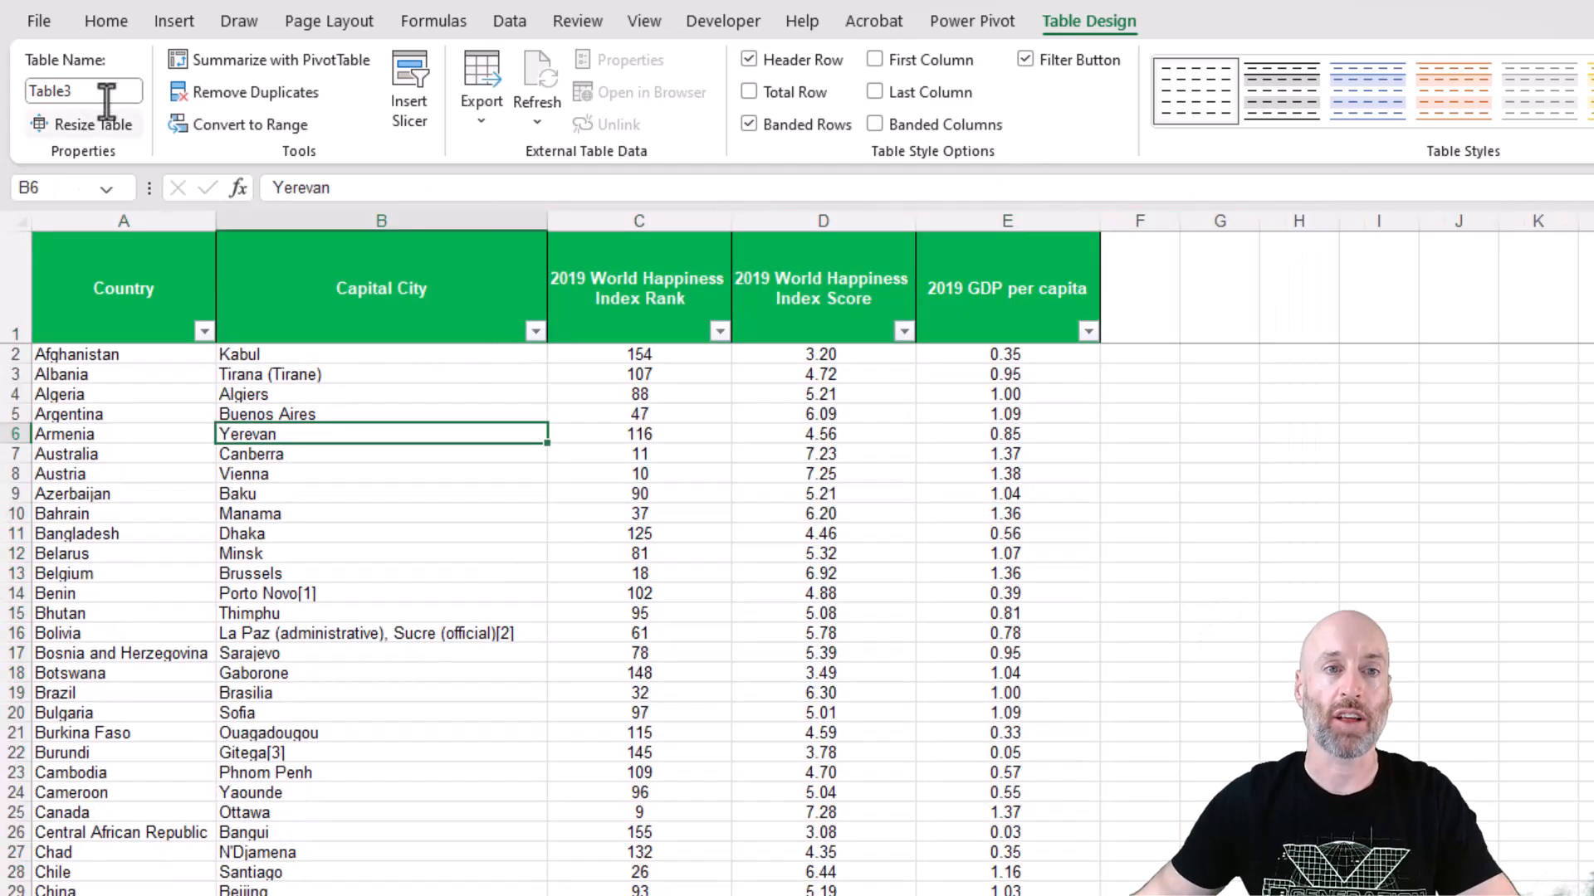
Name the country table CountryListing.
left_click(112, 90)
type("CountryList")
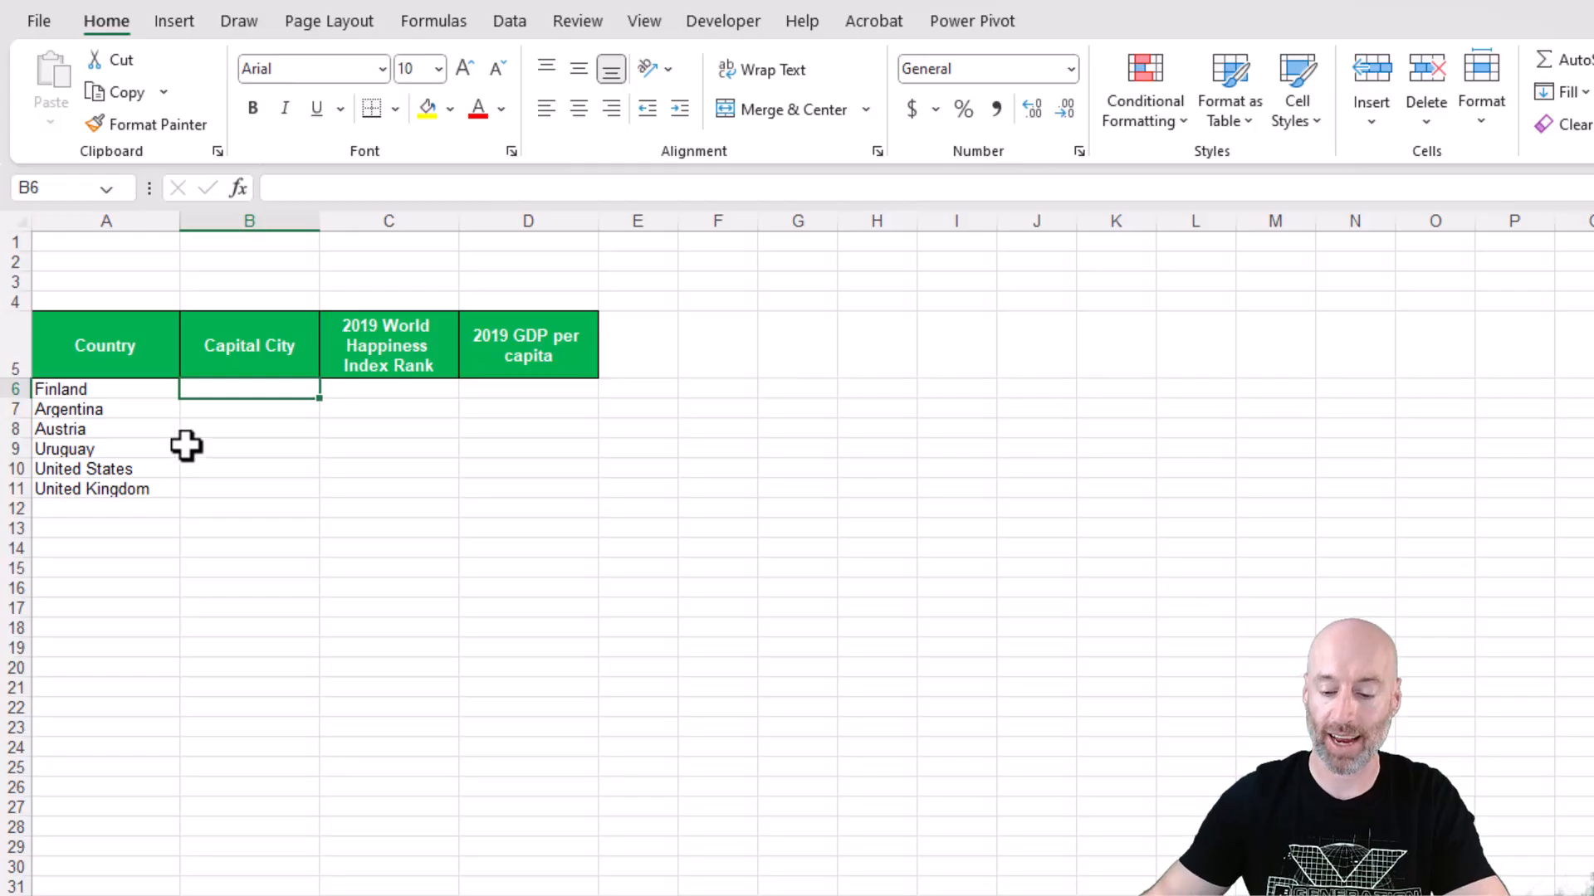
Start an XLOOKUP in B6 of the lookup sheet with lookup value $A6 and lookup array CountryListing[Country].
type("=x")
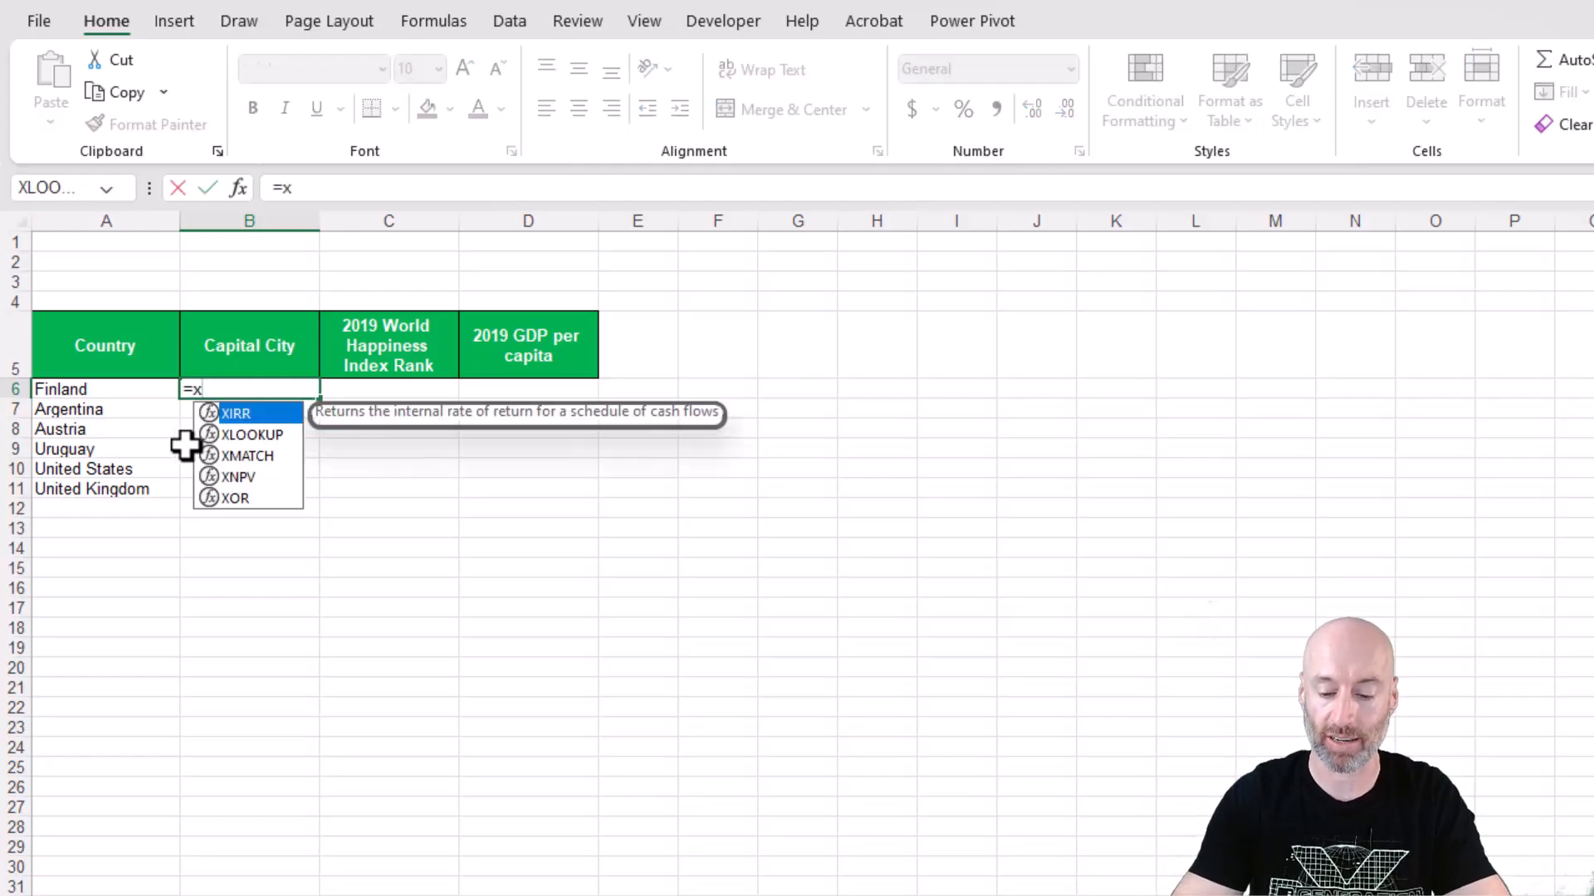
type("lookup(")
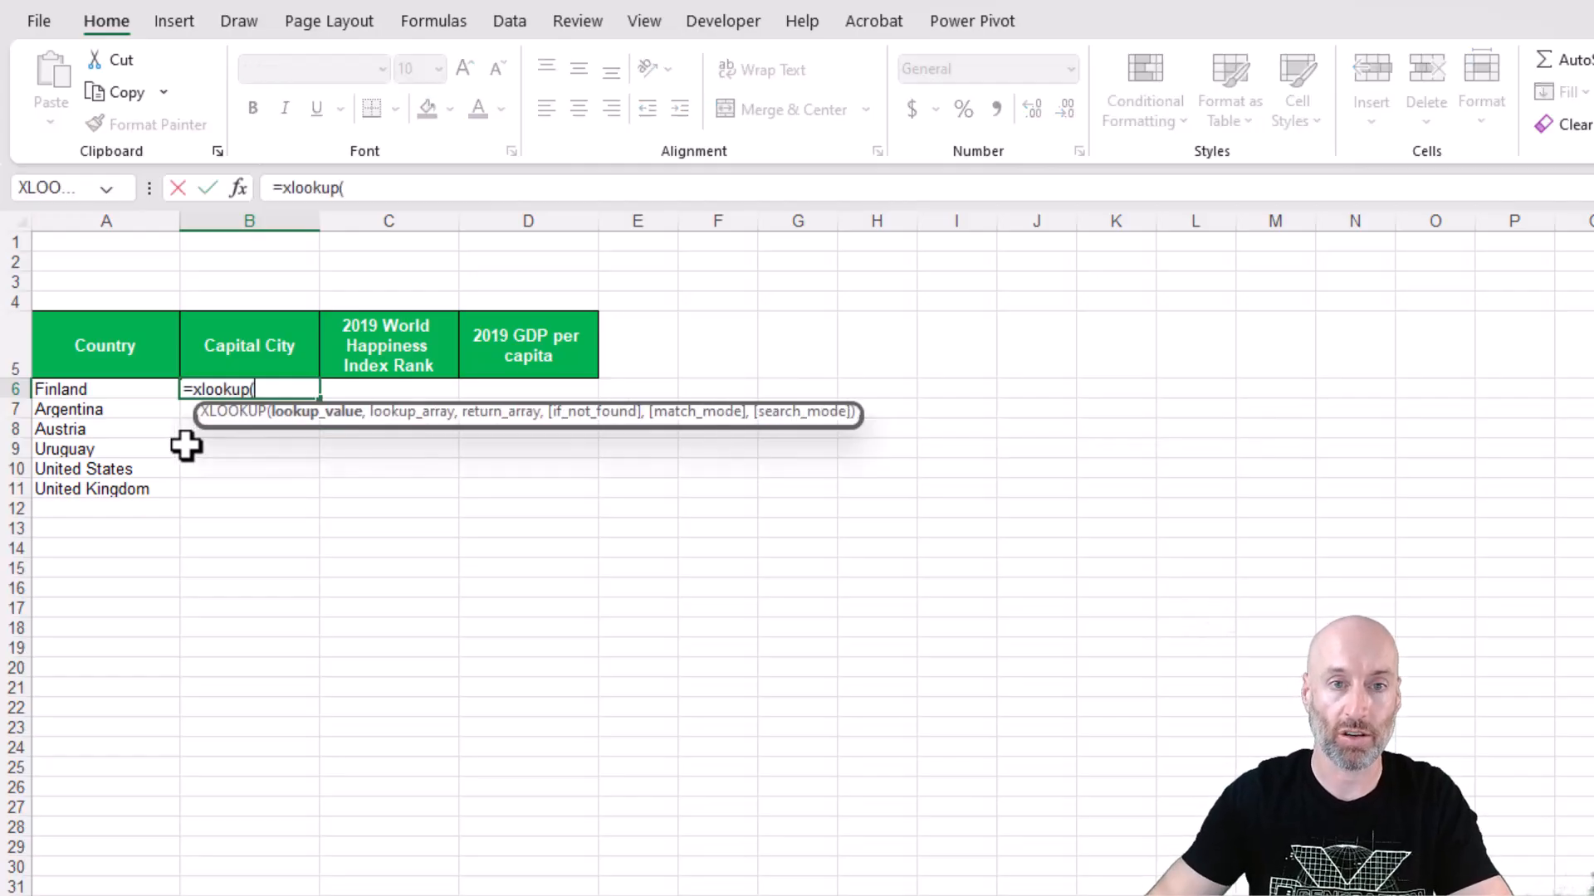
key("Left")
key("F4")
key("F4")
type(",")
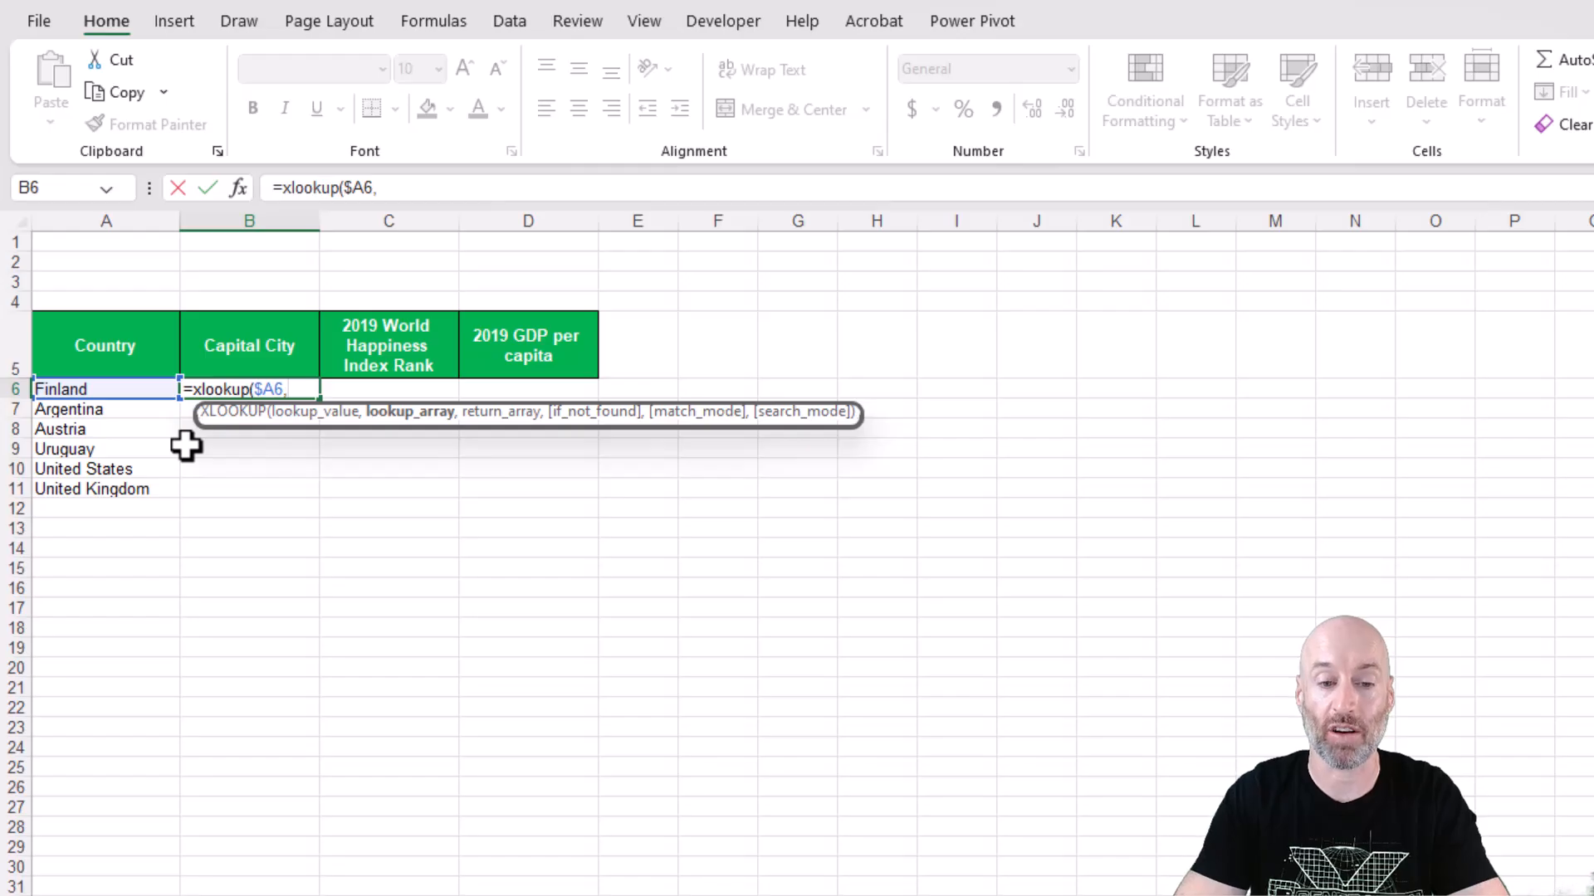
type("Country")
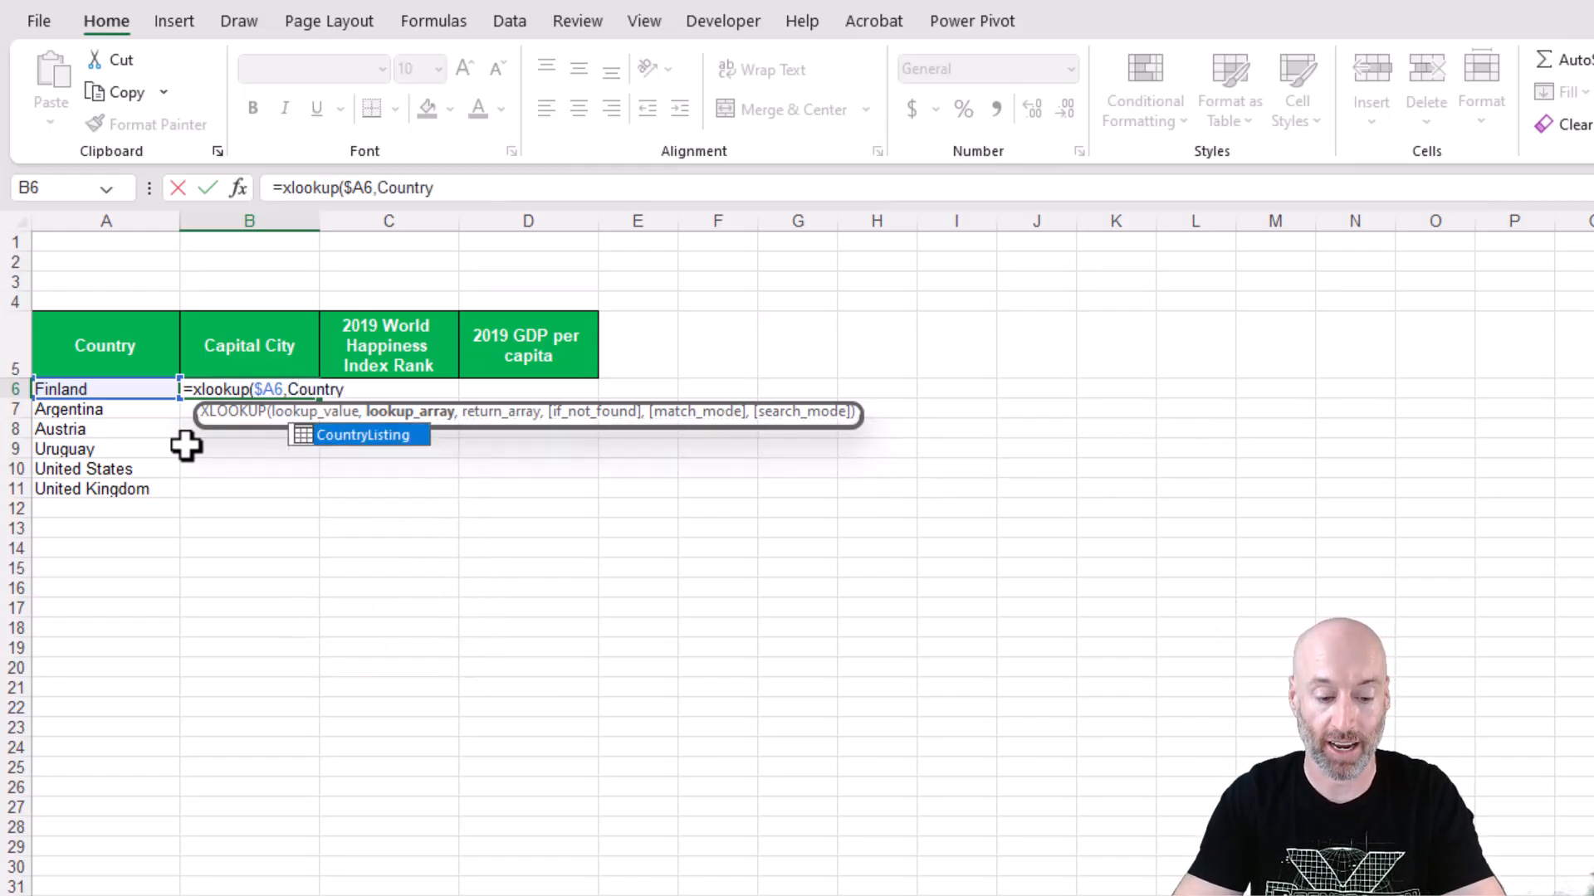
key("Tab")
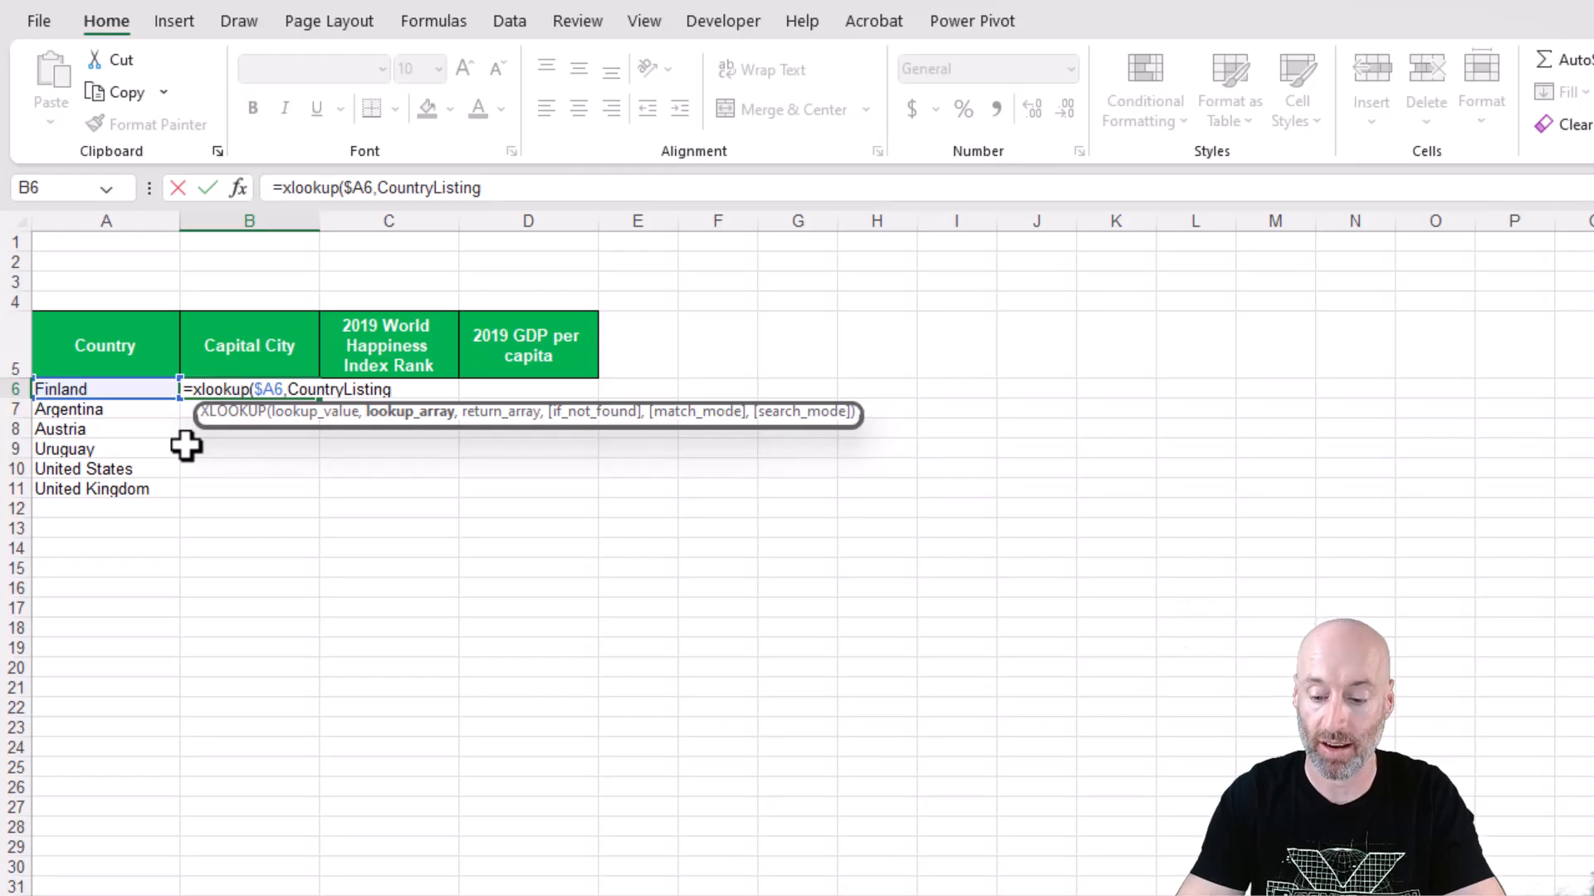
type("[")
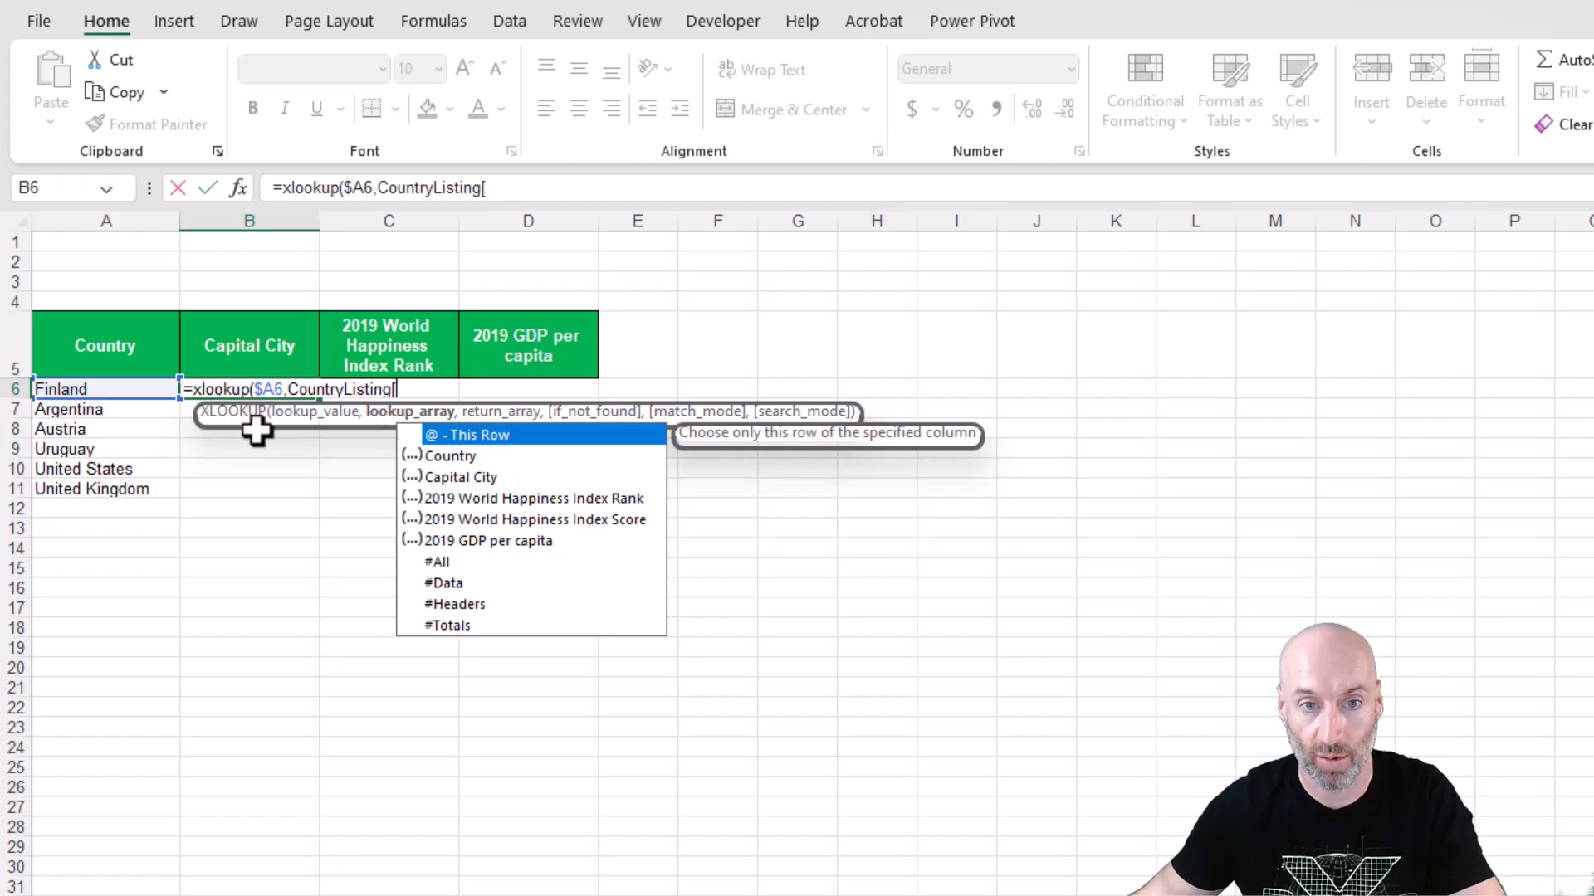
double_click(485, 456)
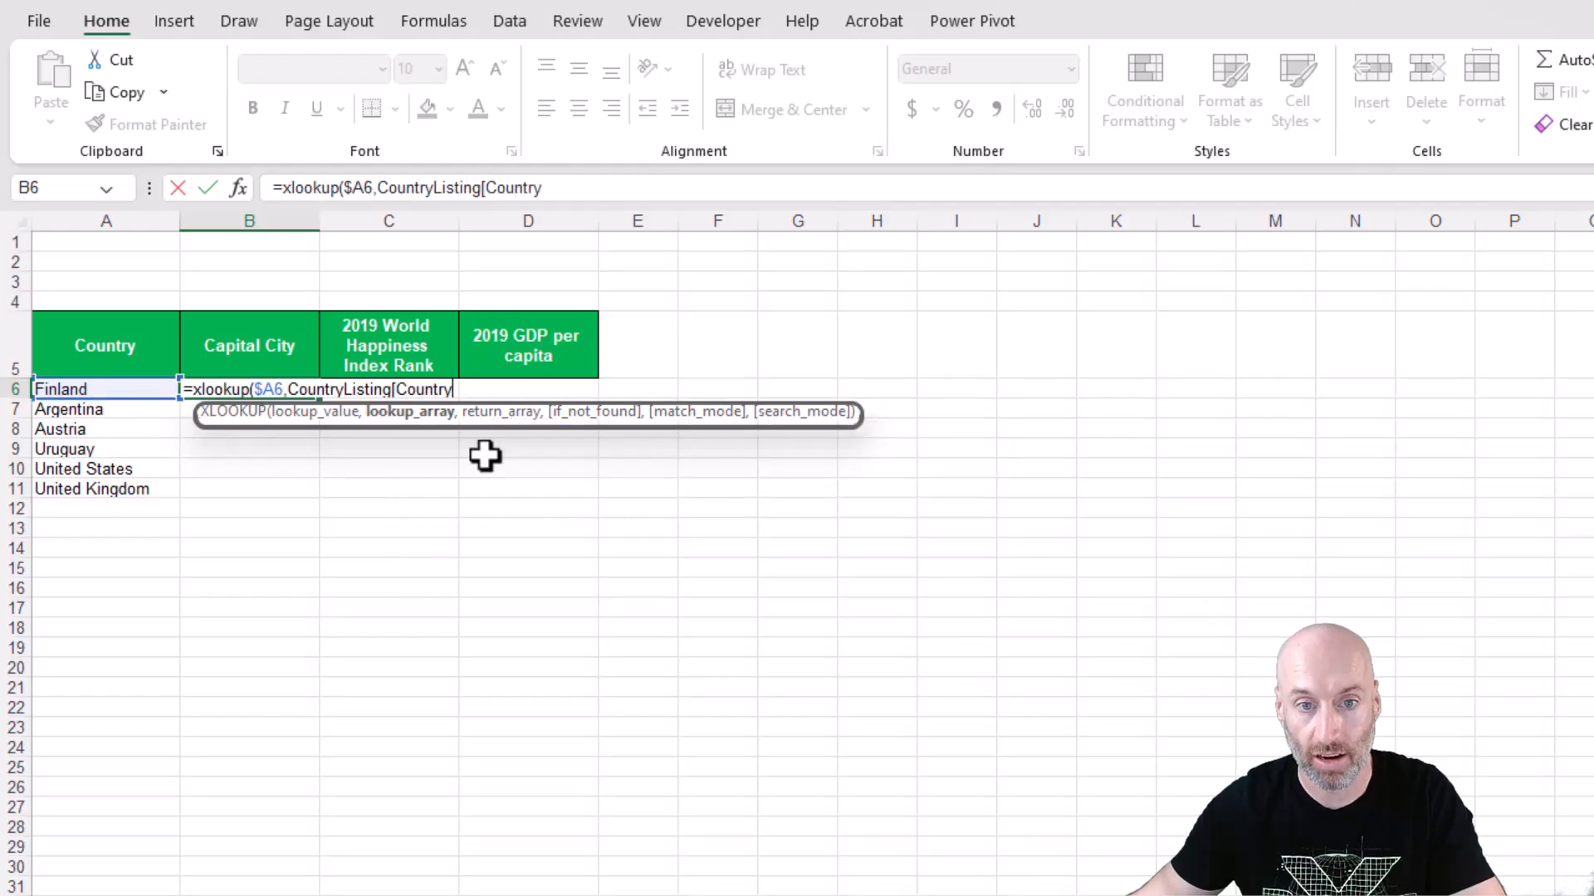
type(",")
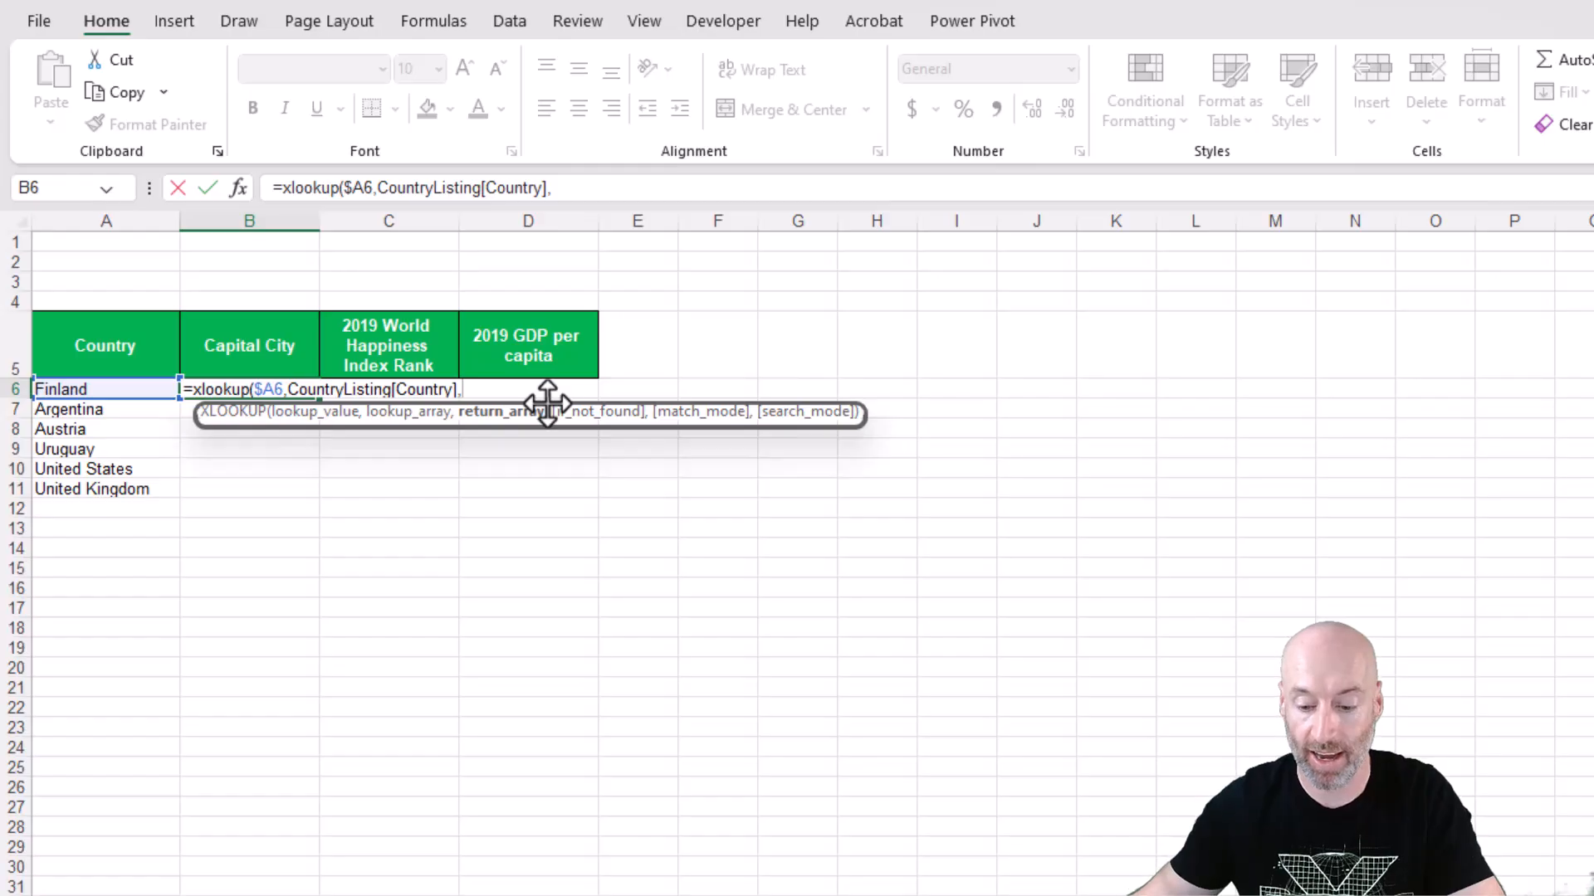
type("Country")
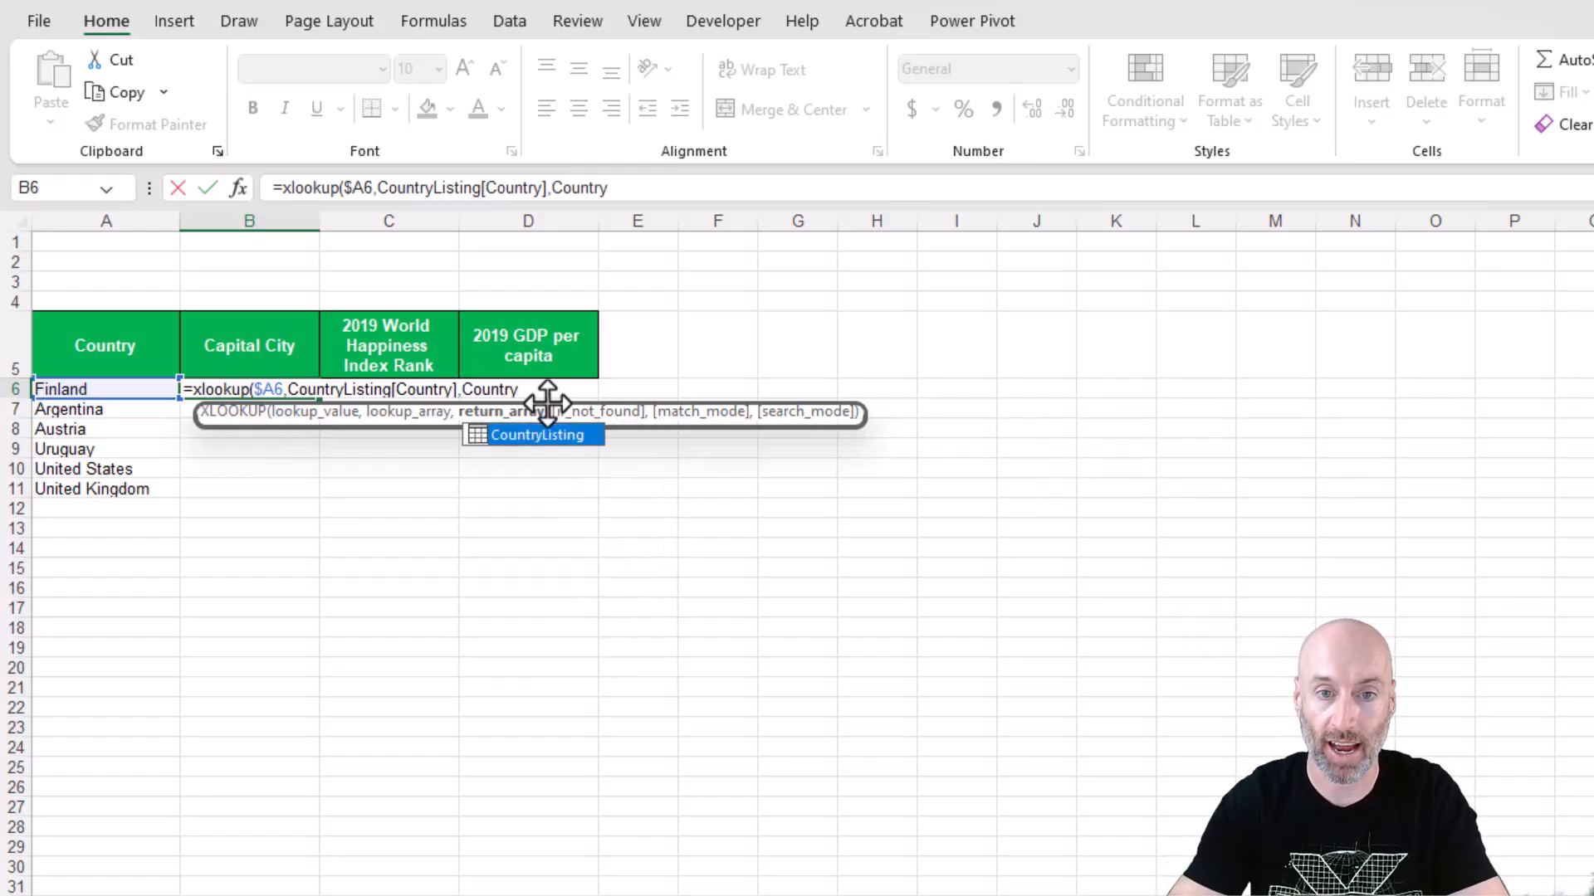
Complete B6's XLOOKUP with return array CountryListing[Capital City] and fill the formula down to B11.
key("Tab")
type("[")
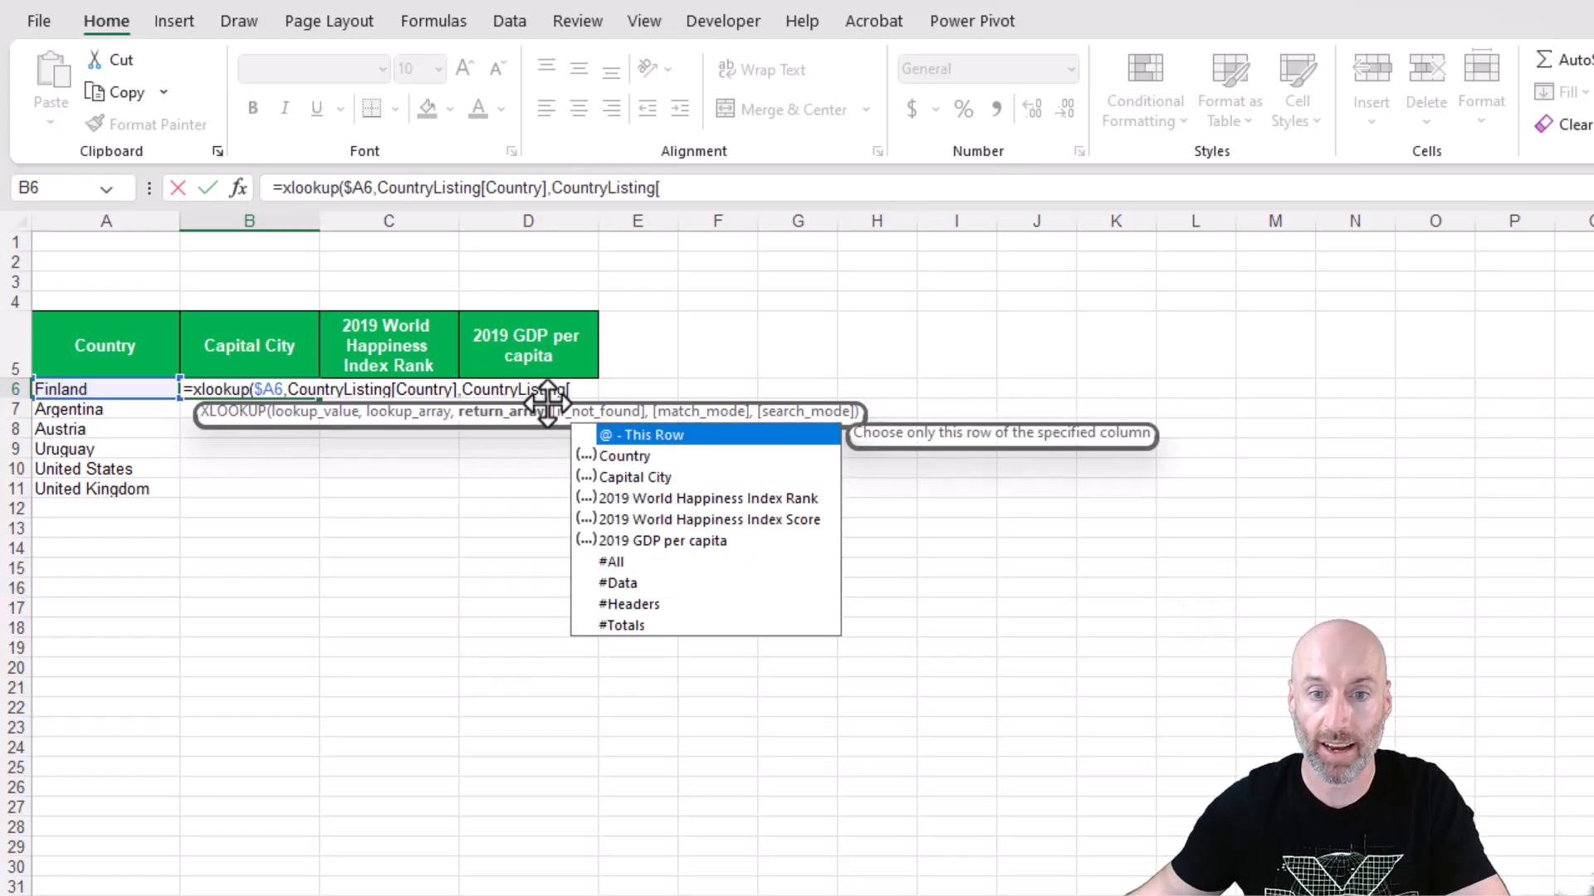
double_click(641, 478)
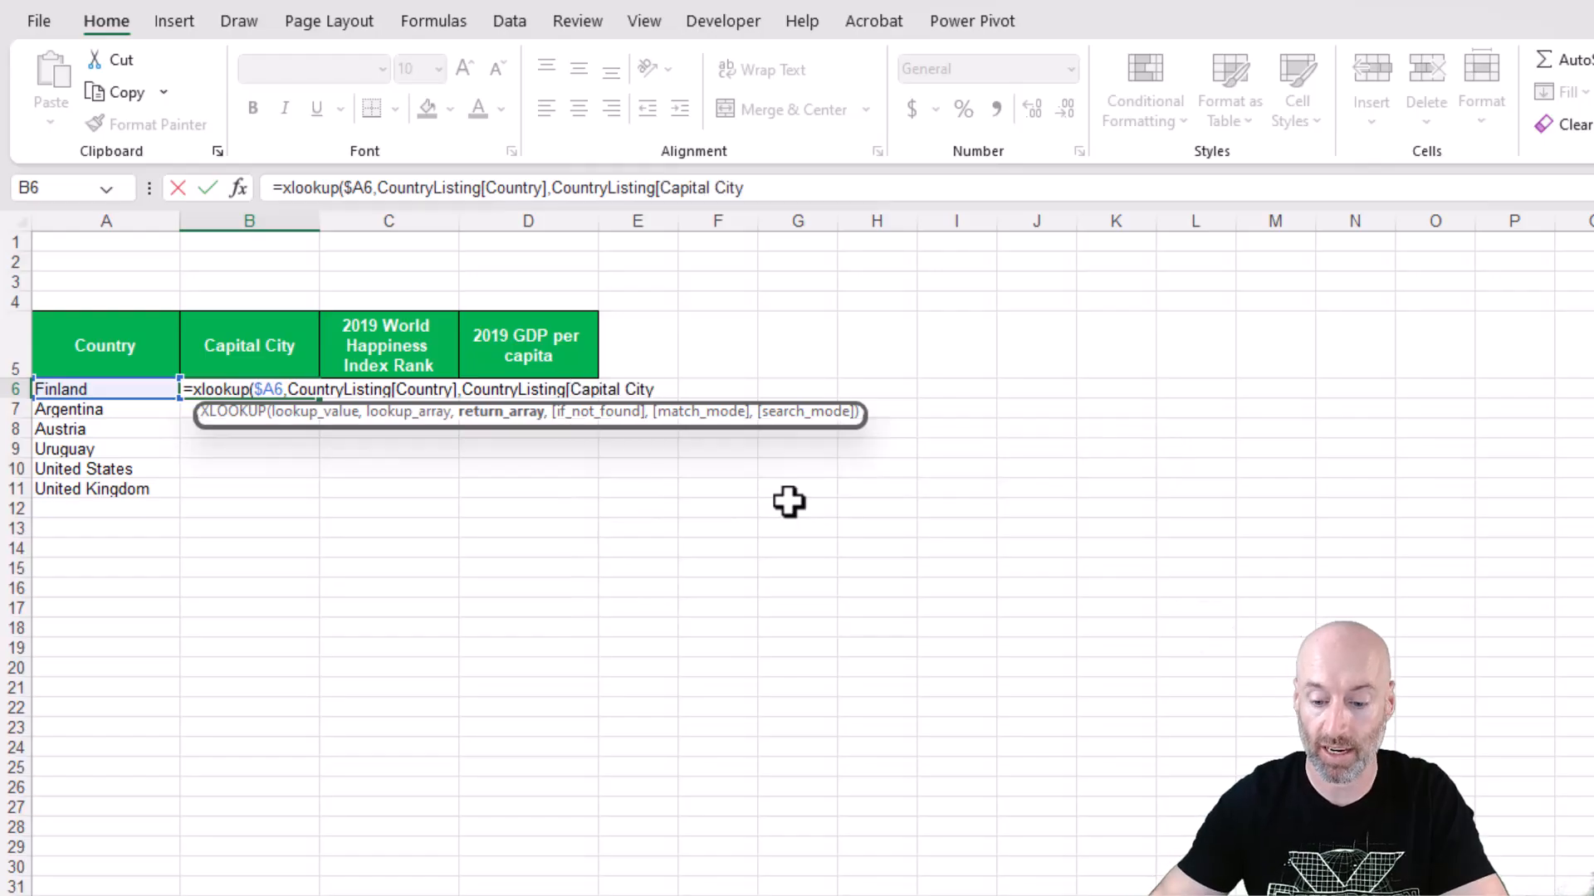
key("Return")
left_click(314, 393)
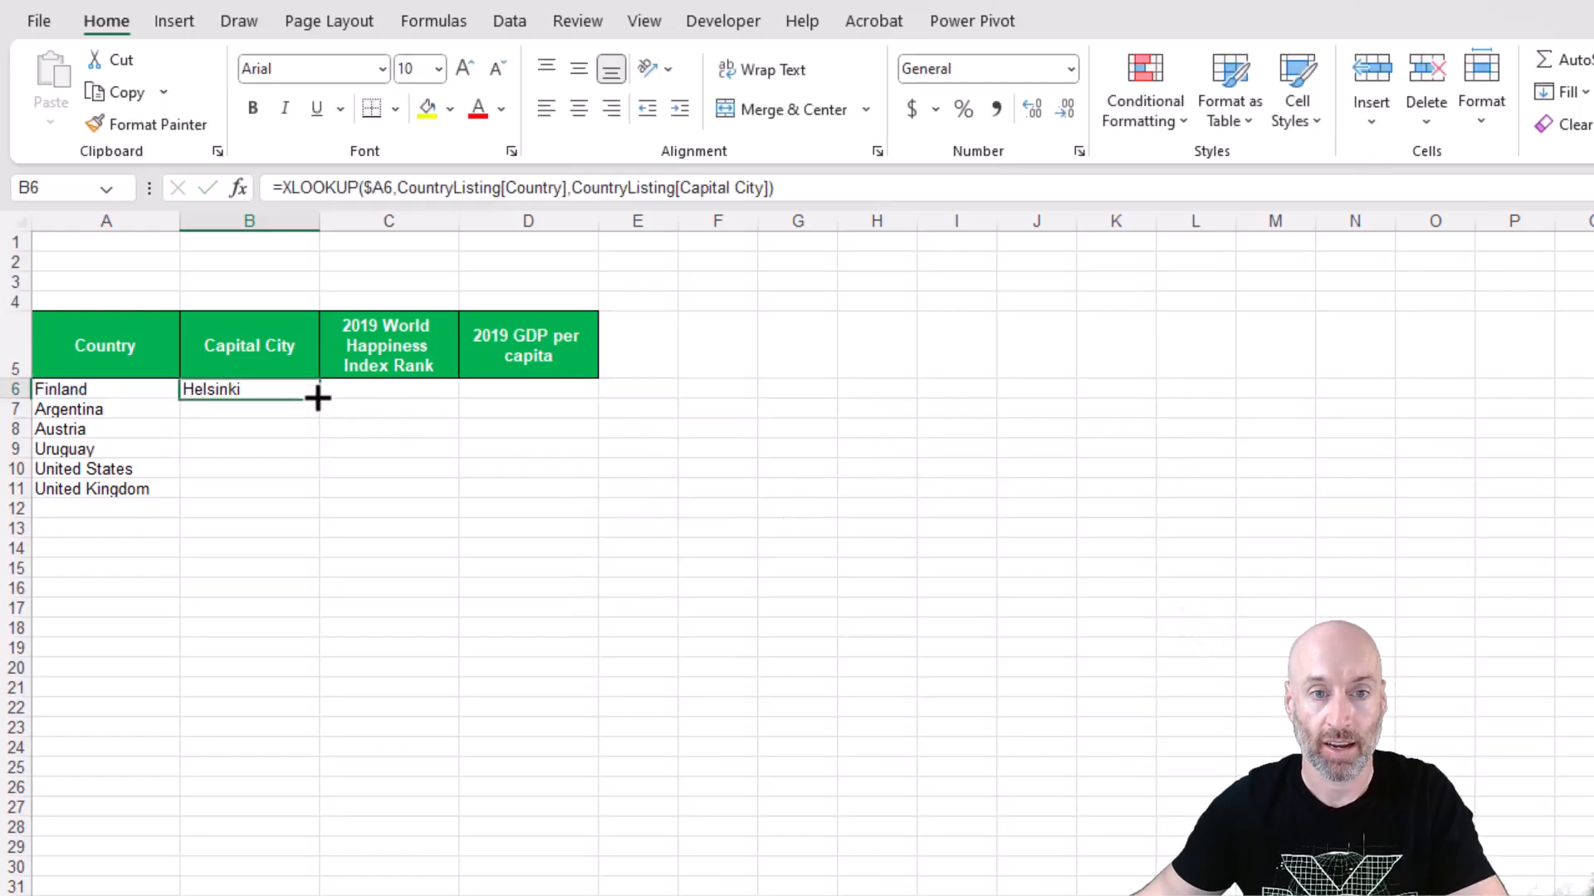
double_click(319, 404)
Try filling B6's XLOOKUP across to C6:D6 and check which table columns the resulting formulas reference.
left_click(285, 390)
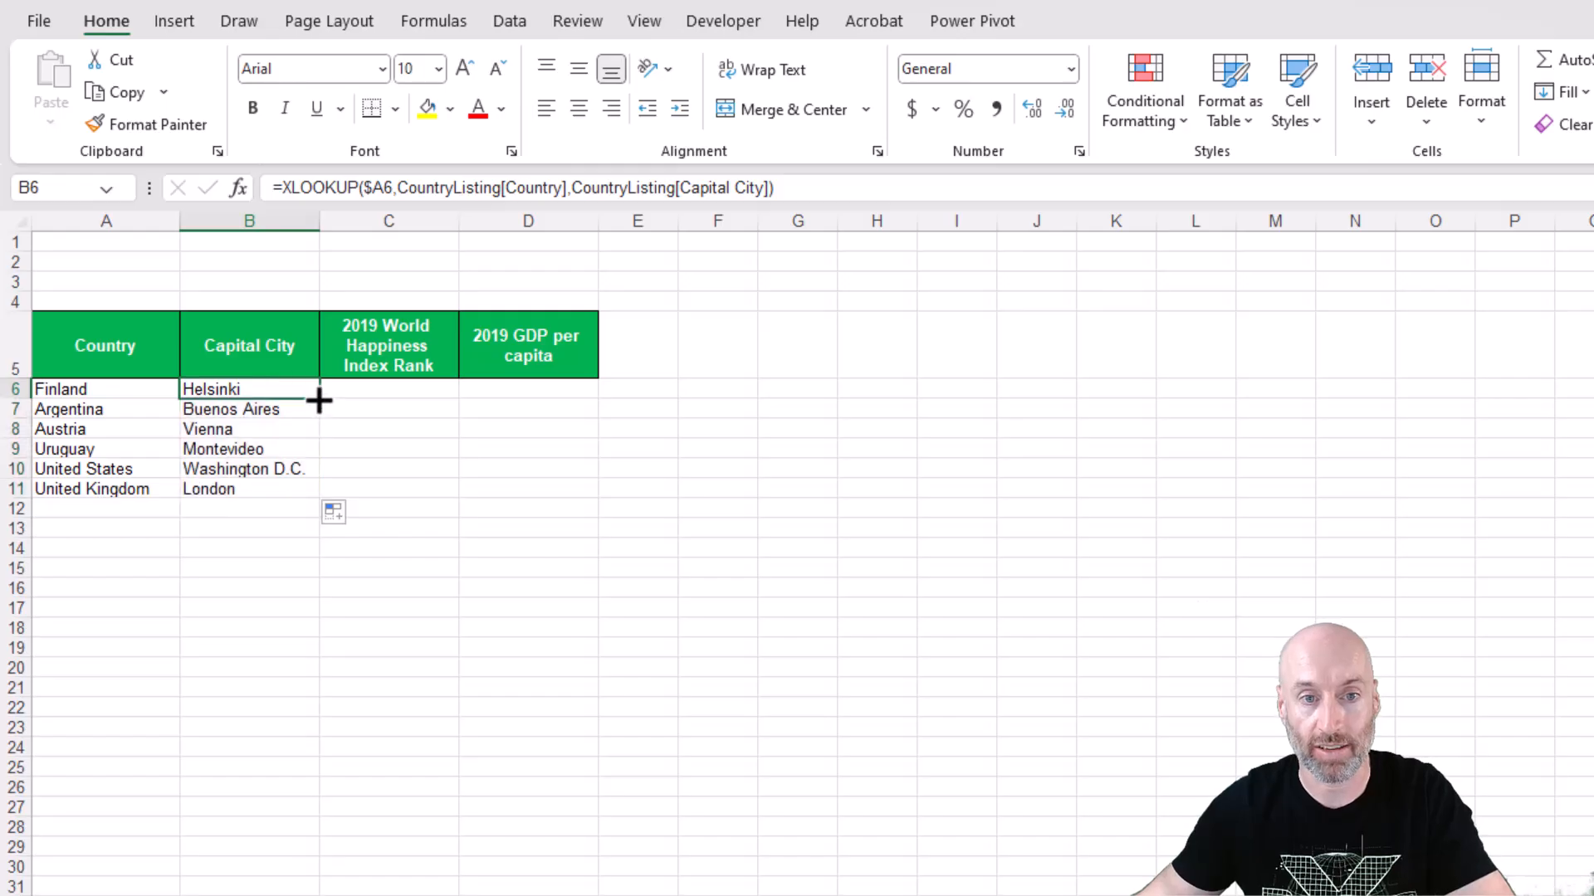
left_click_drag(324, 399, 538, 405)
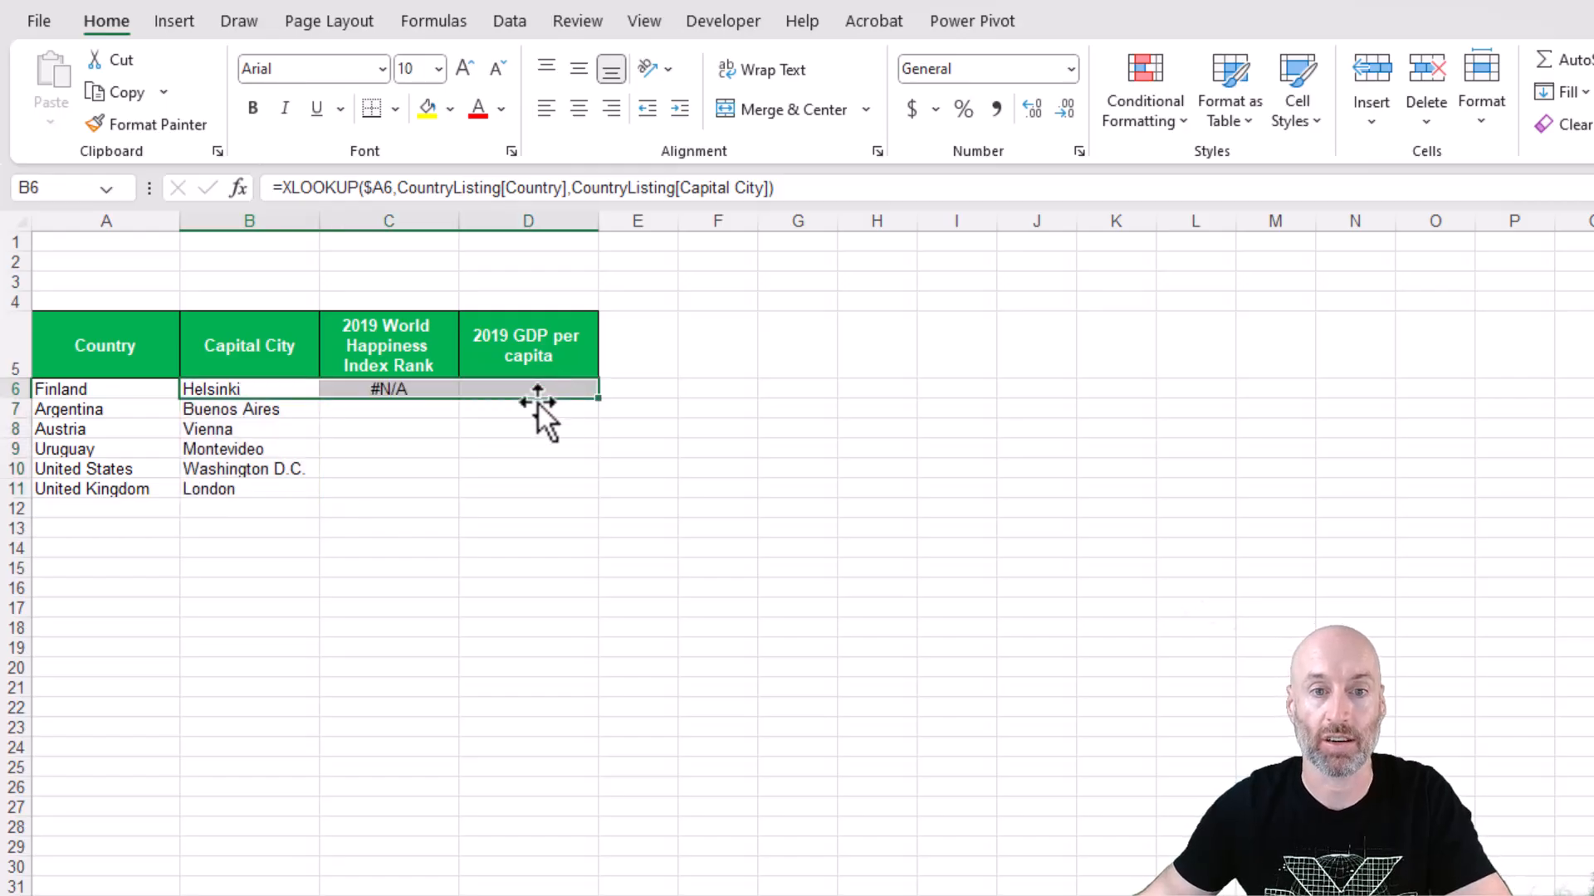
left_click(405, 387)
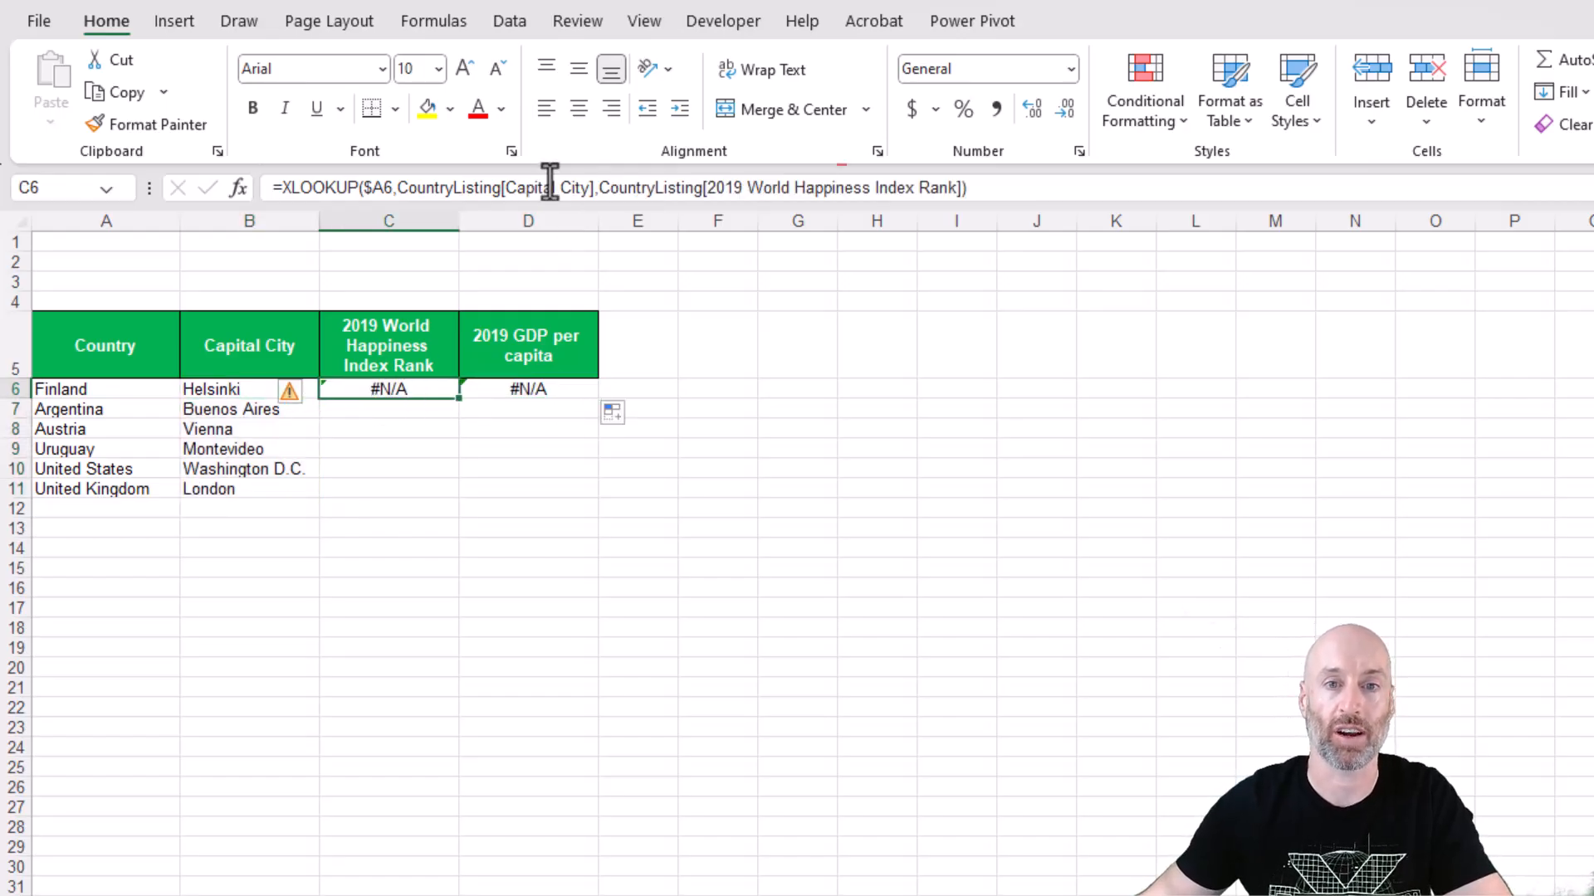
left_click(517, 188)
left_click(908, 188)
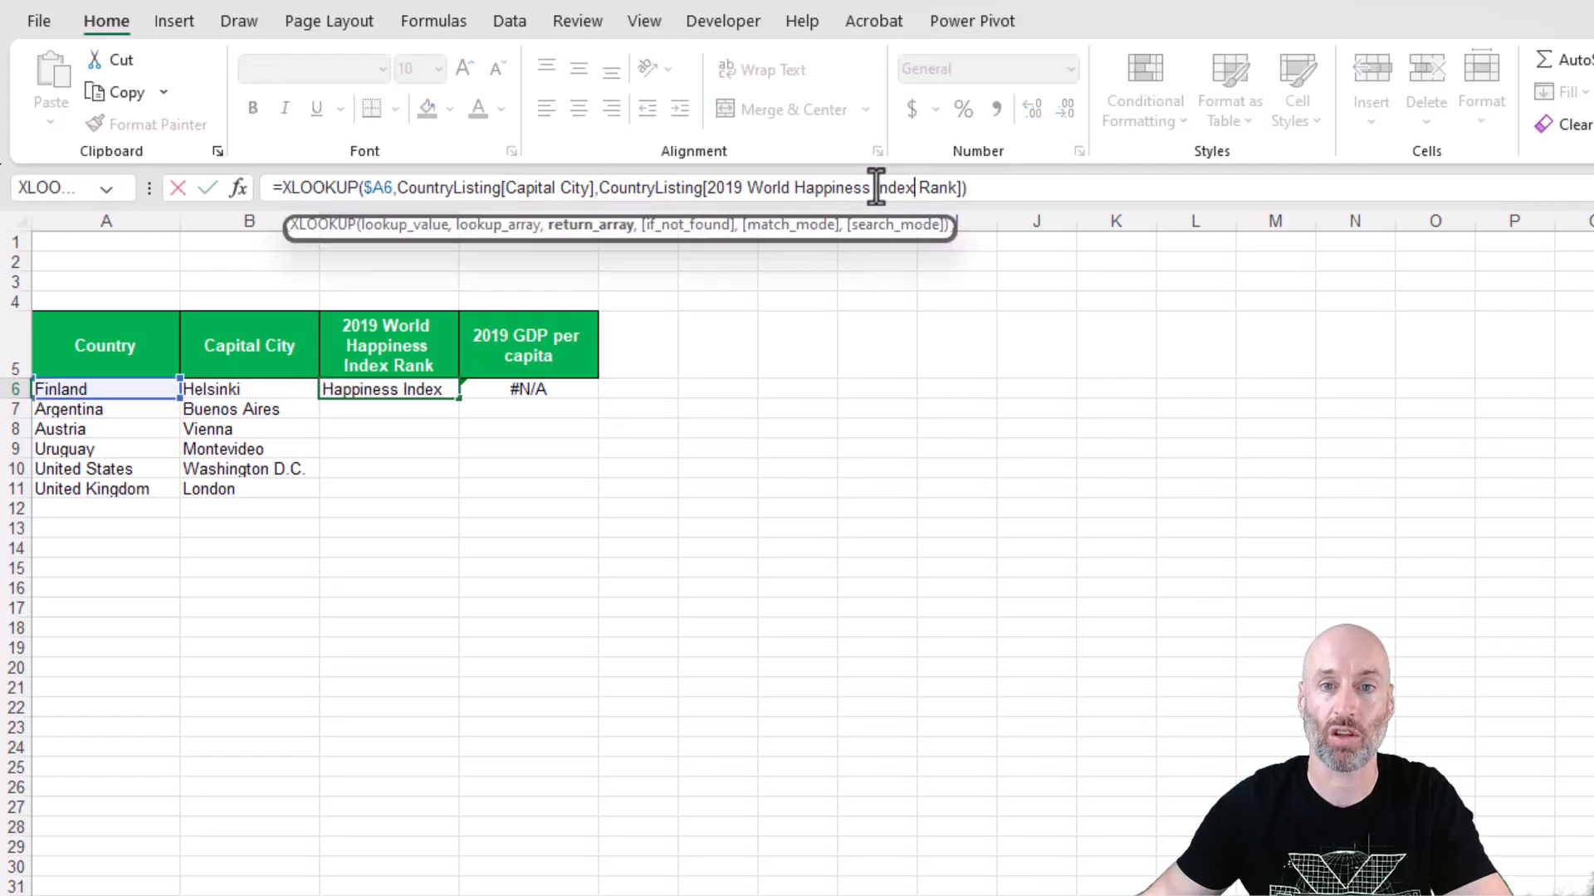
left_click(515, 187)
left_click(843, 188)
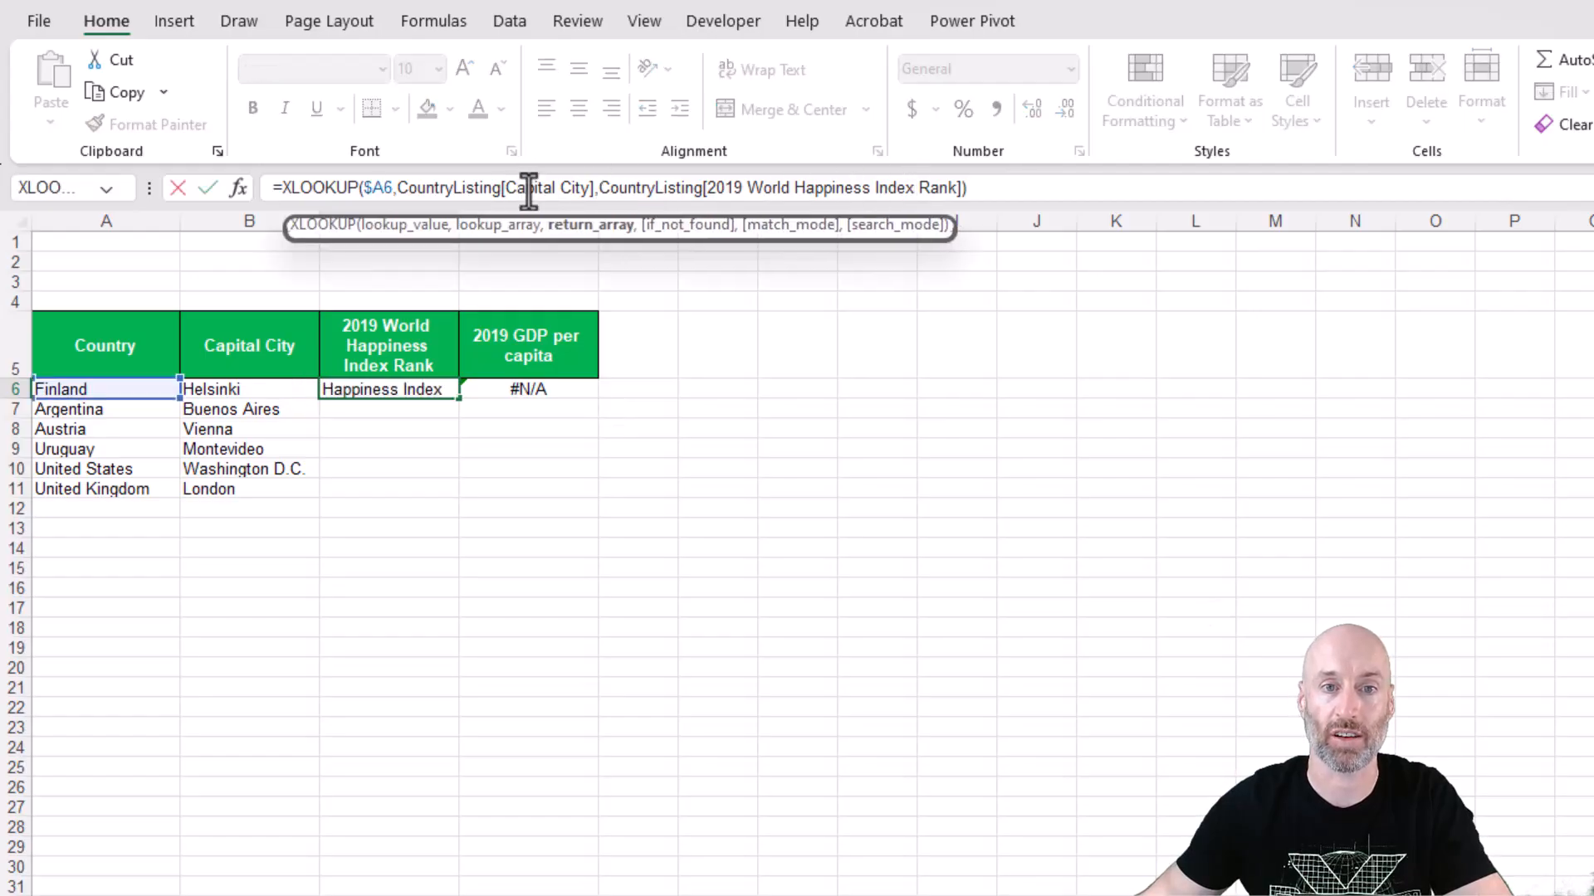
left_click(526, 187)
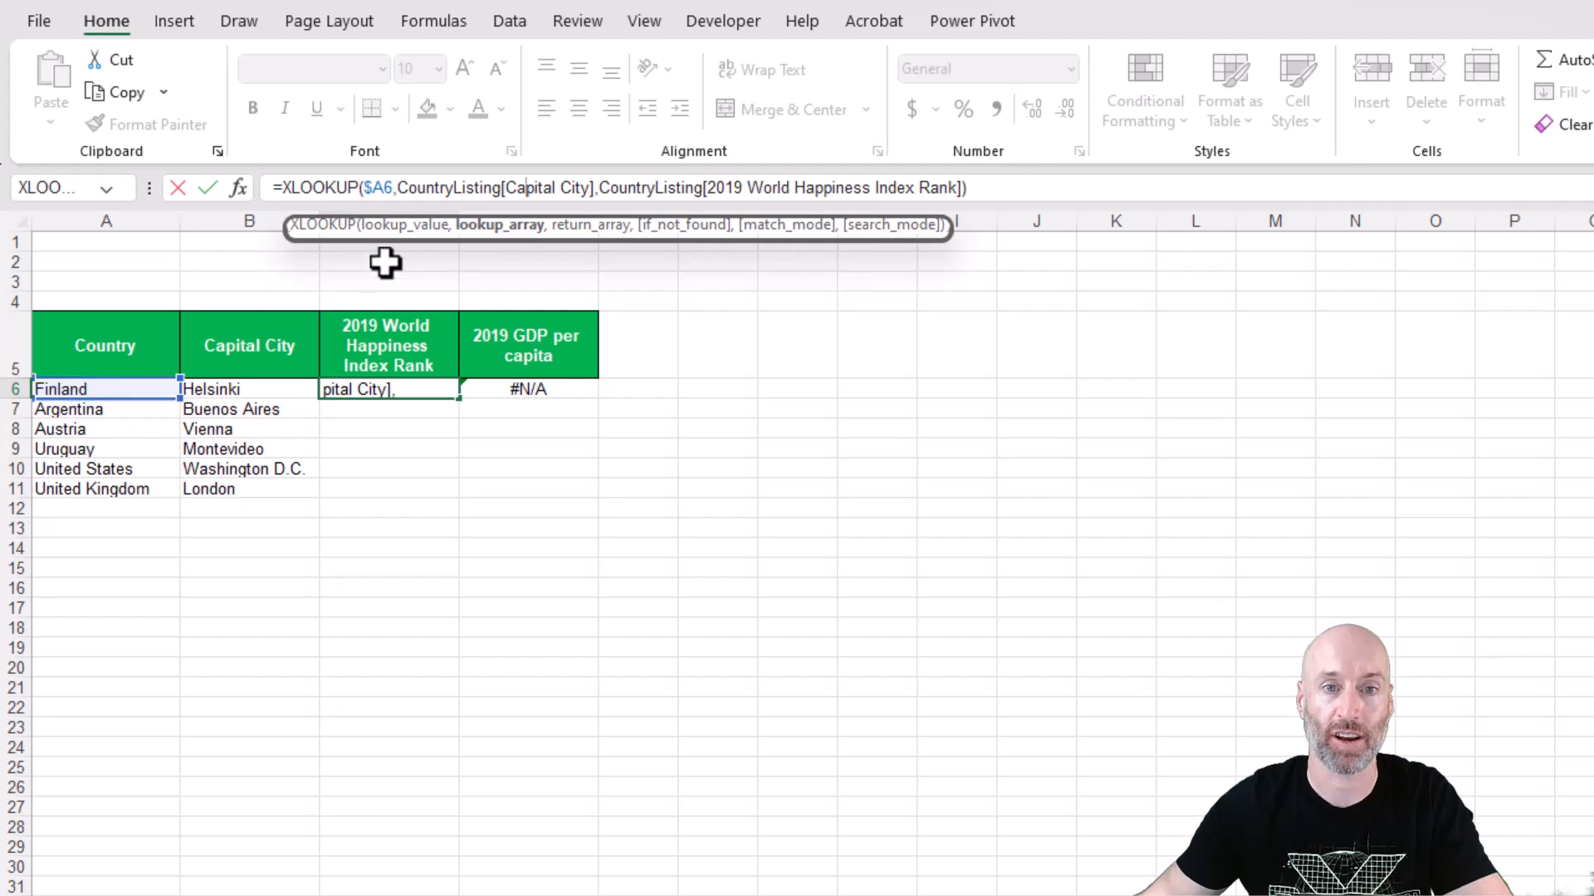
key("Tab")
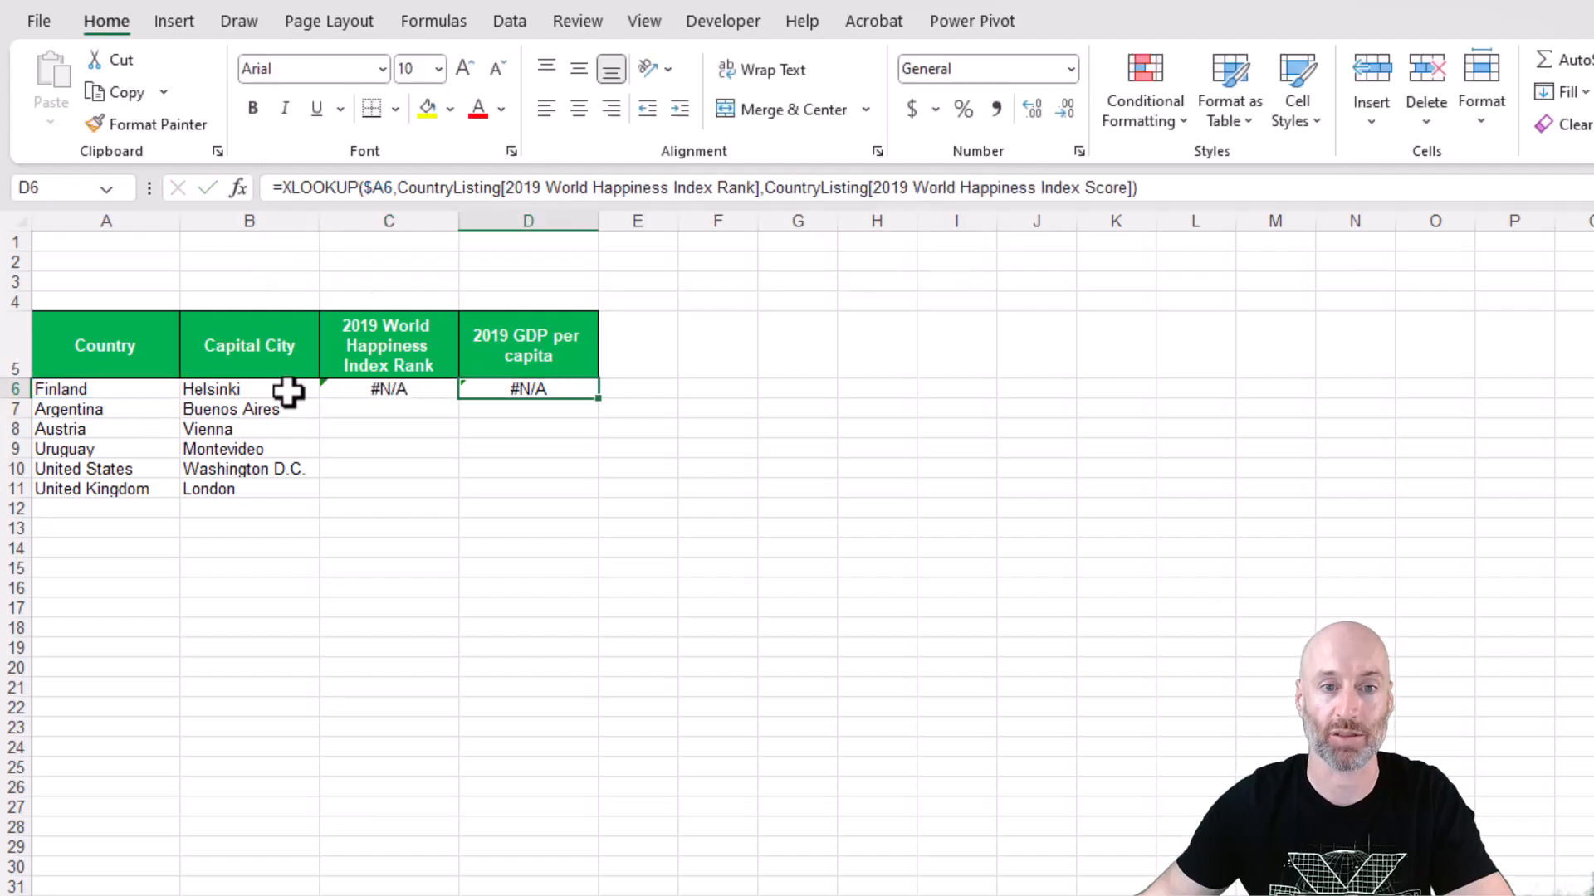
Copy the XLOOKUP formula from B6 and paste it into C6:D6.
left_click(286, 392)
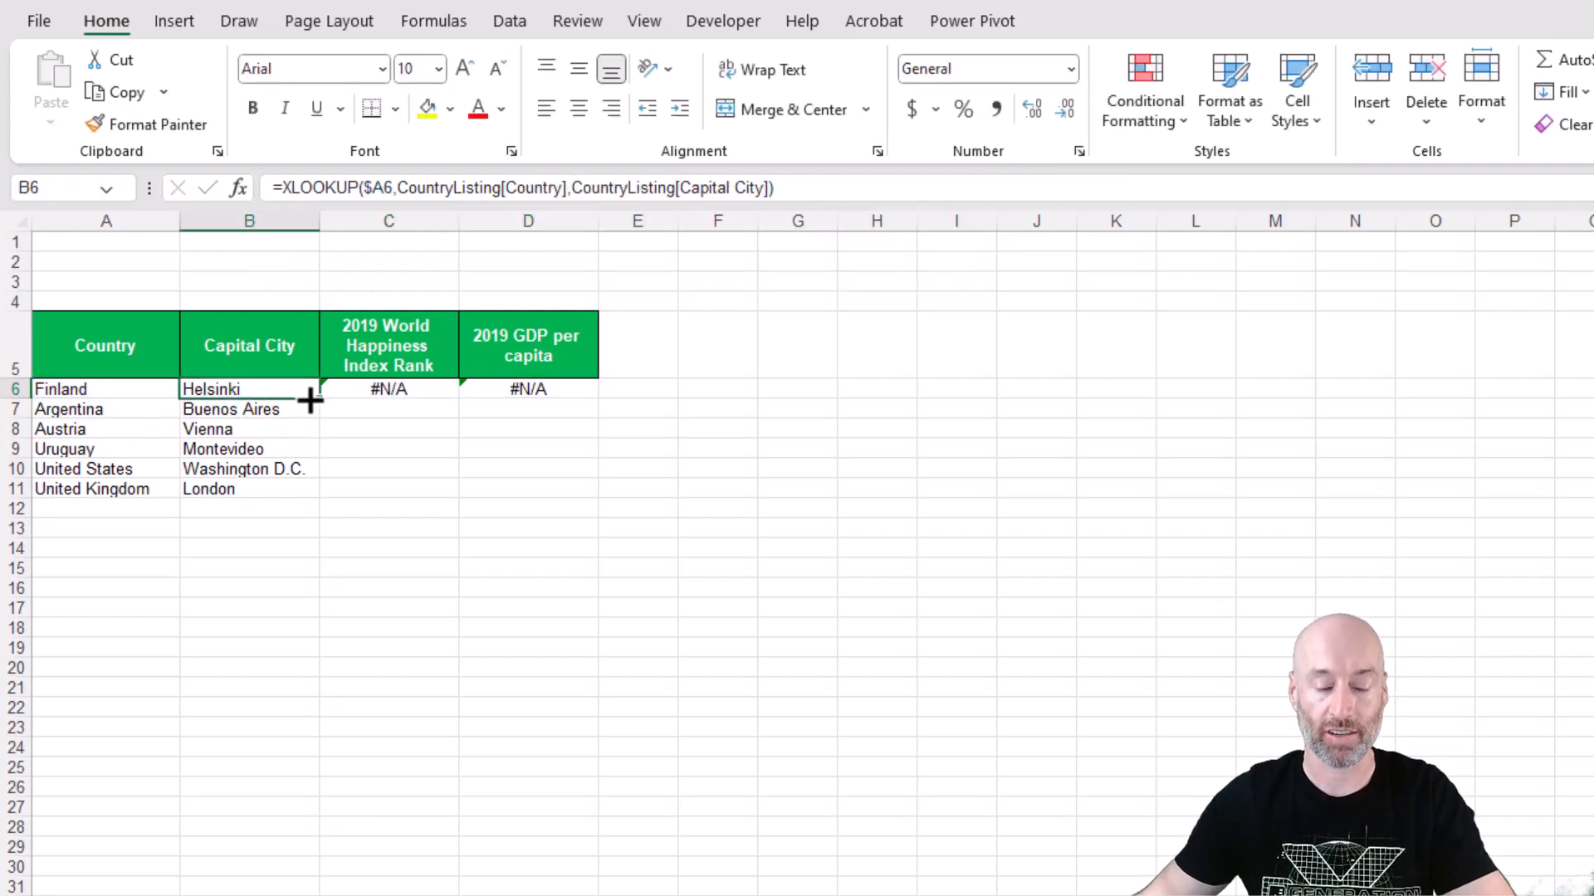
key("ctrl+c")
left_click(408, 387)
left_click_drag(408, 386, 511, 395)
key("ctrl+v")
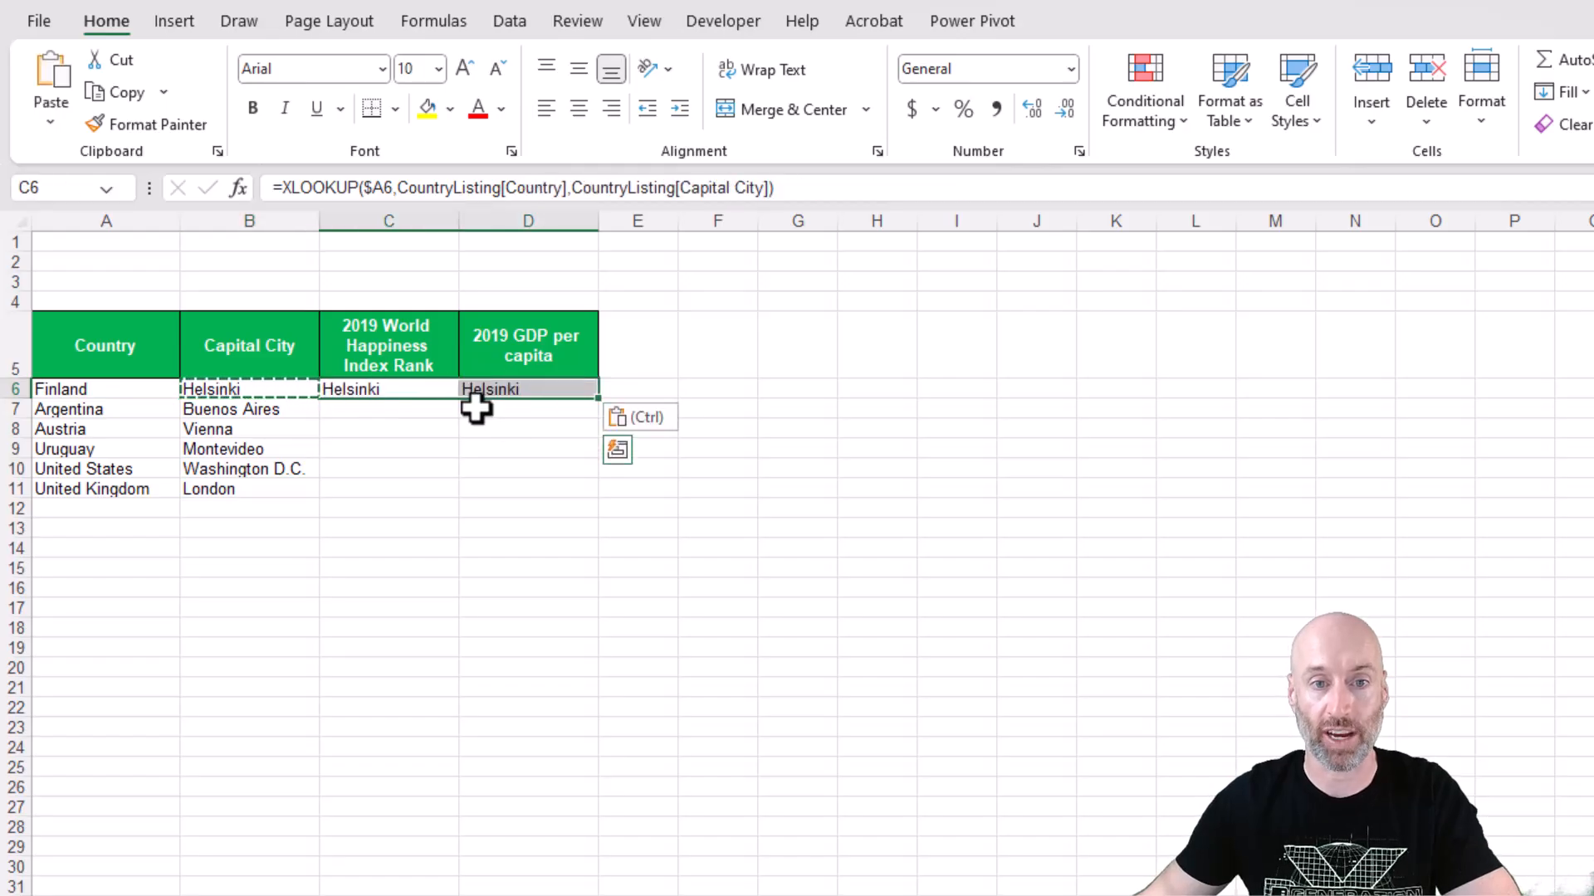
Change the return column in C6's XLOOKUP to 2019 World Happiness Index Rank.
left_click(343, 389)
left_click(252, 393)
key("Right")
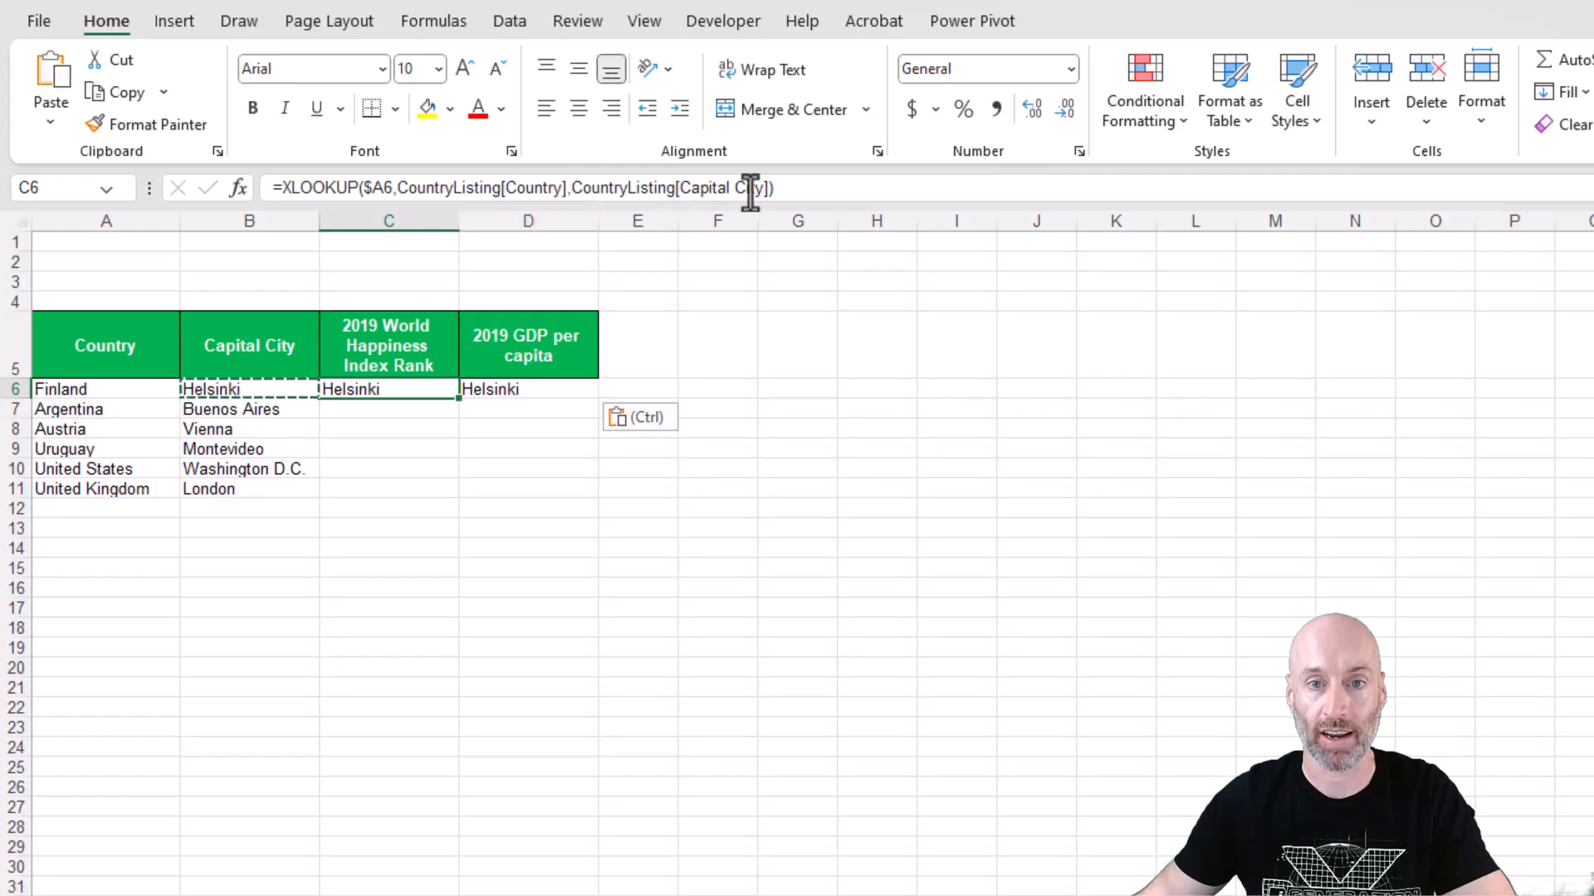
left_click_drag(760, 186, 675, 188)
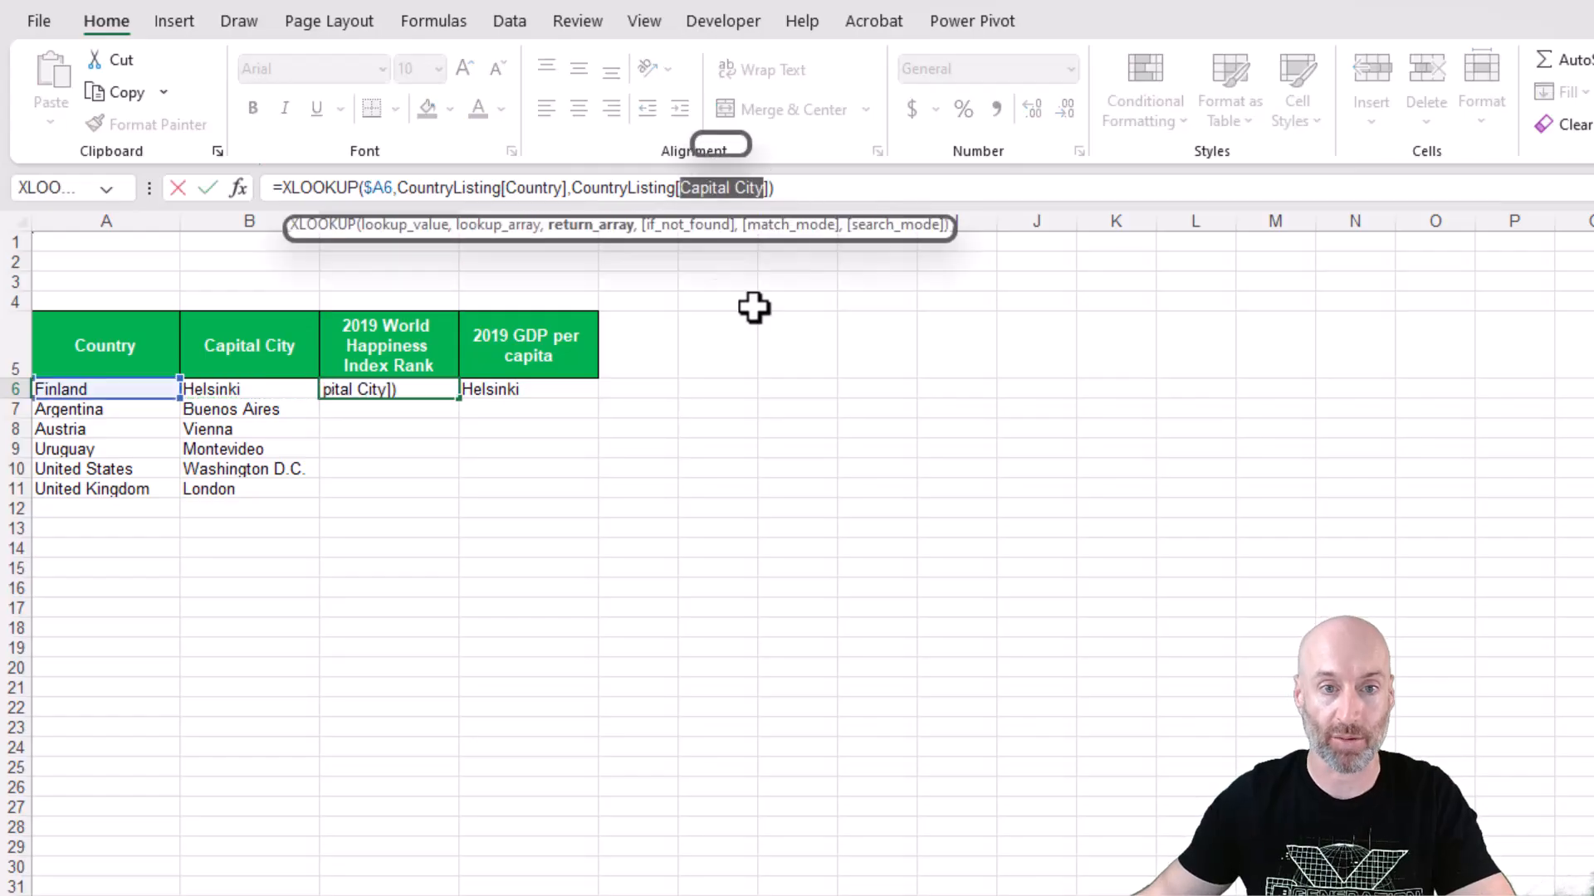
type("2019")
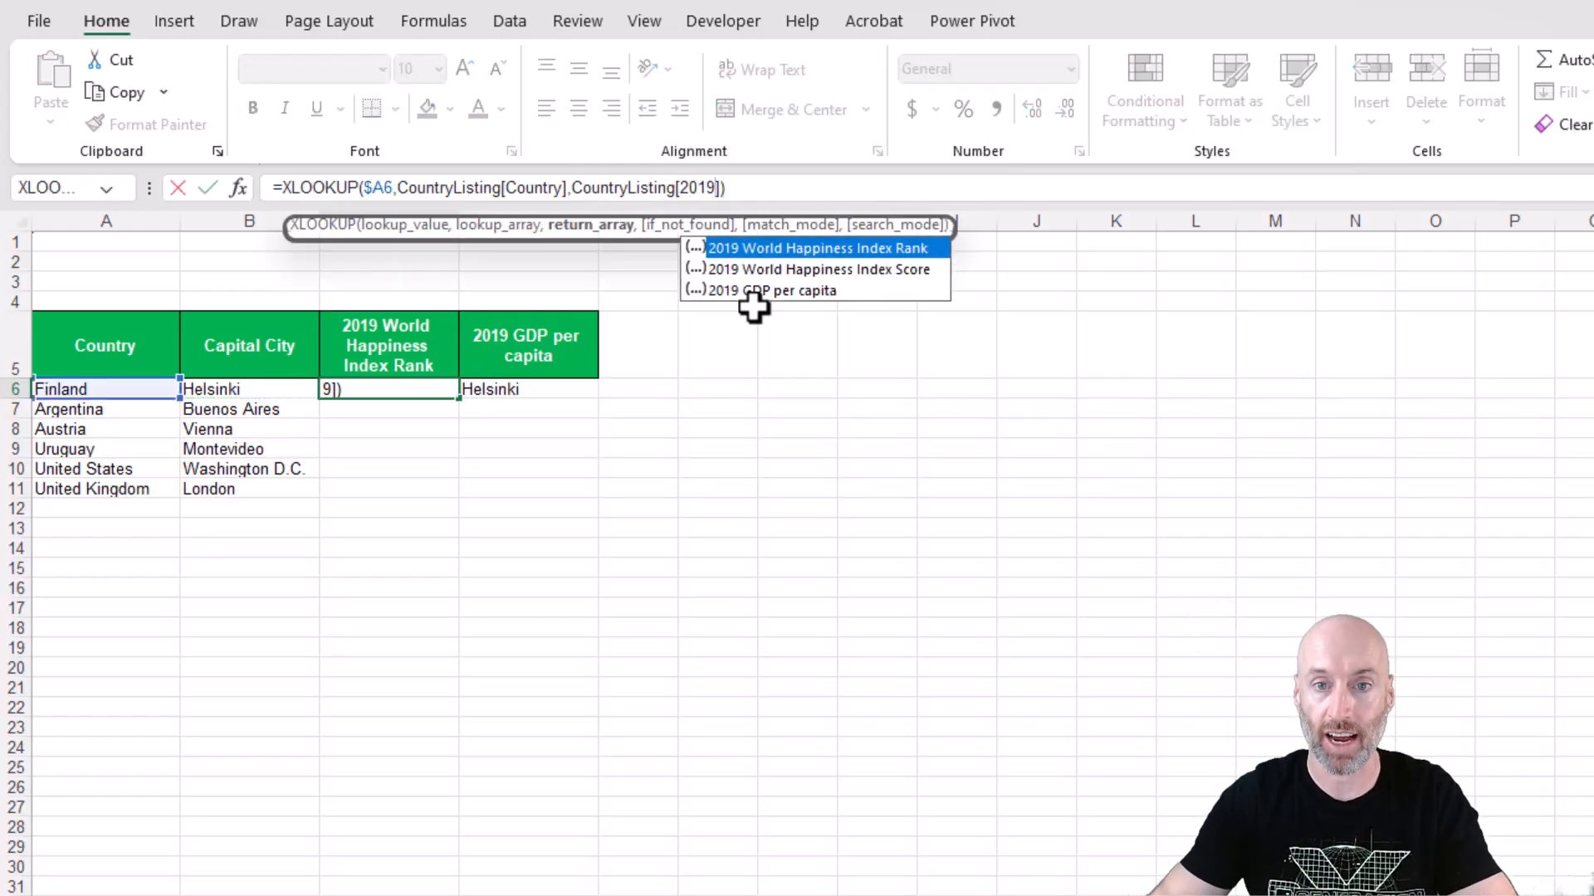
double_click(800, 247)
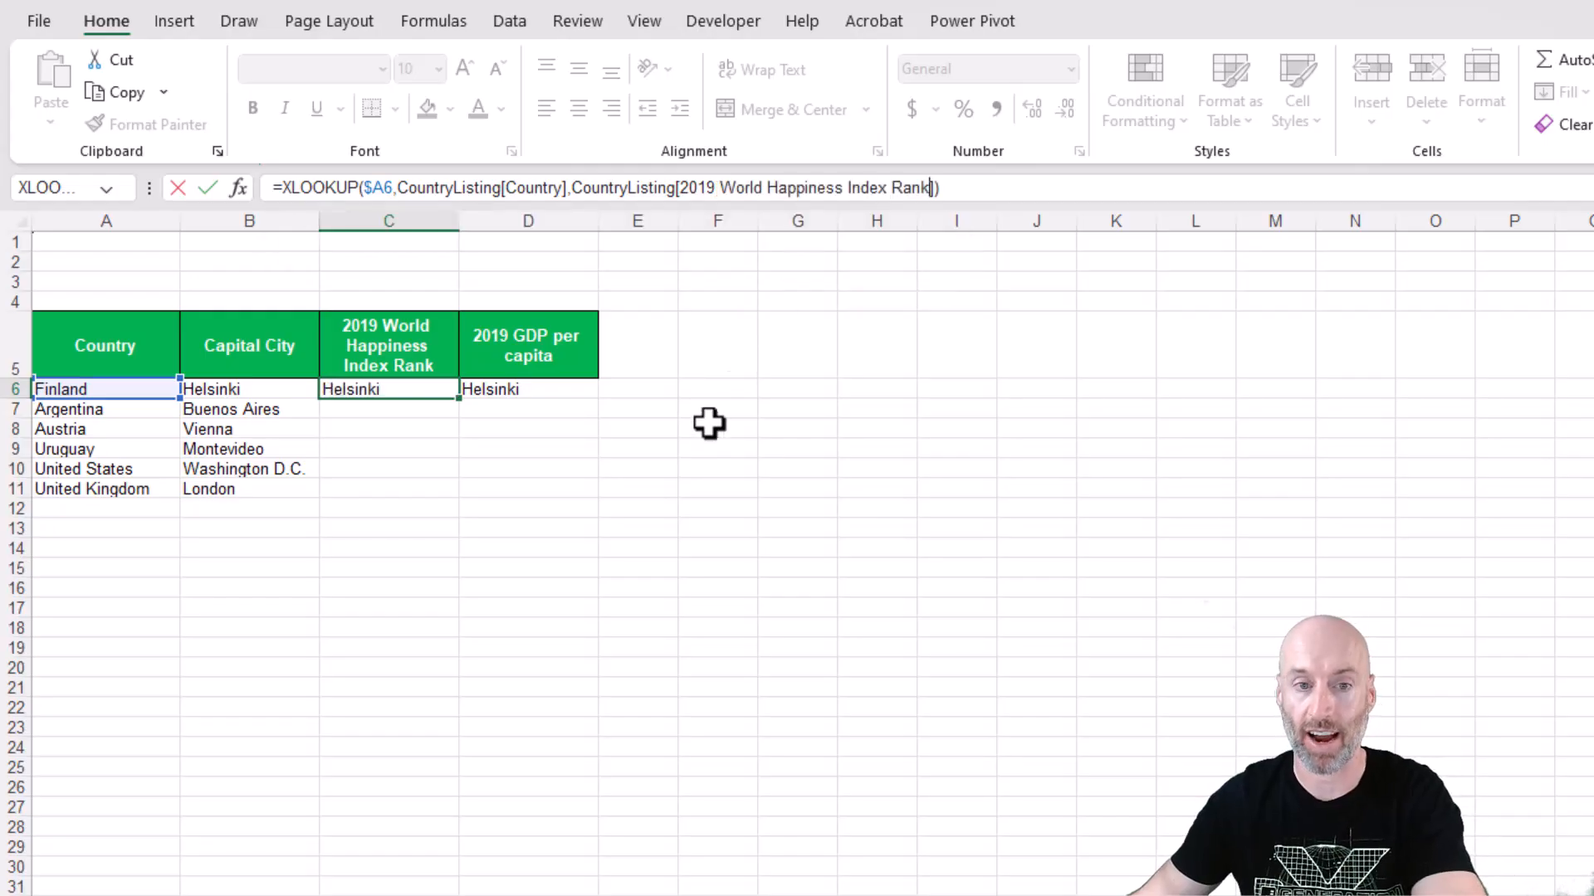
key("Return")
left_click(527, 393)
left_click(402, 392)
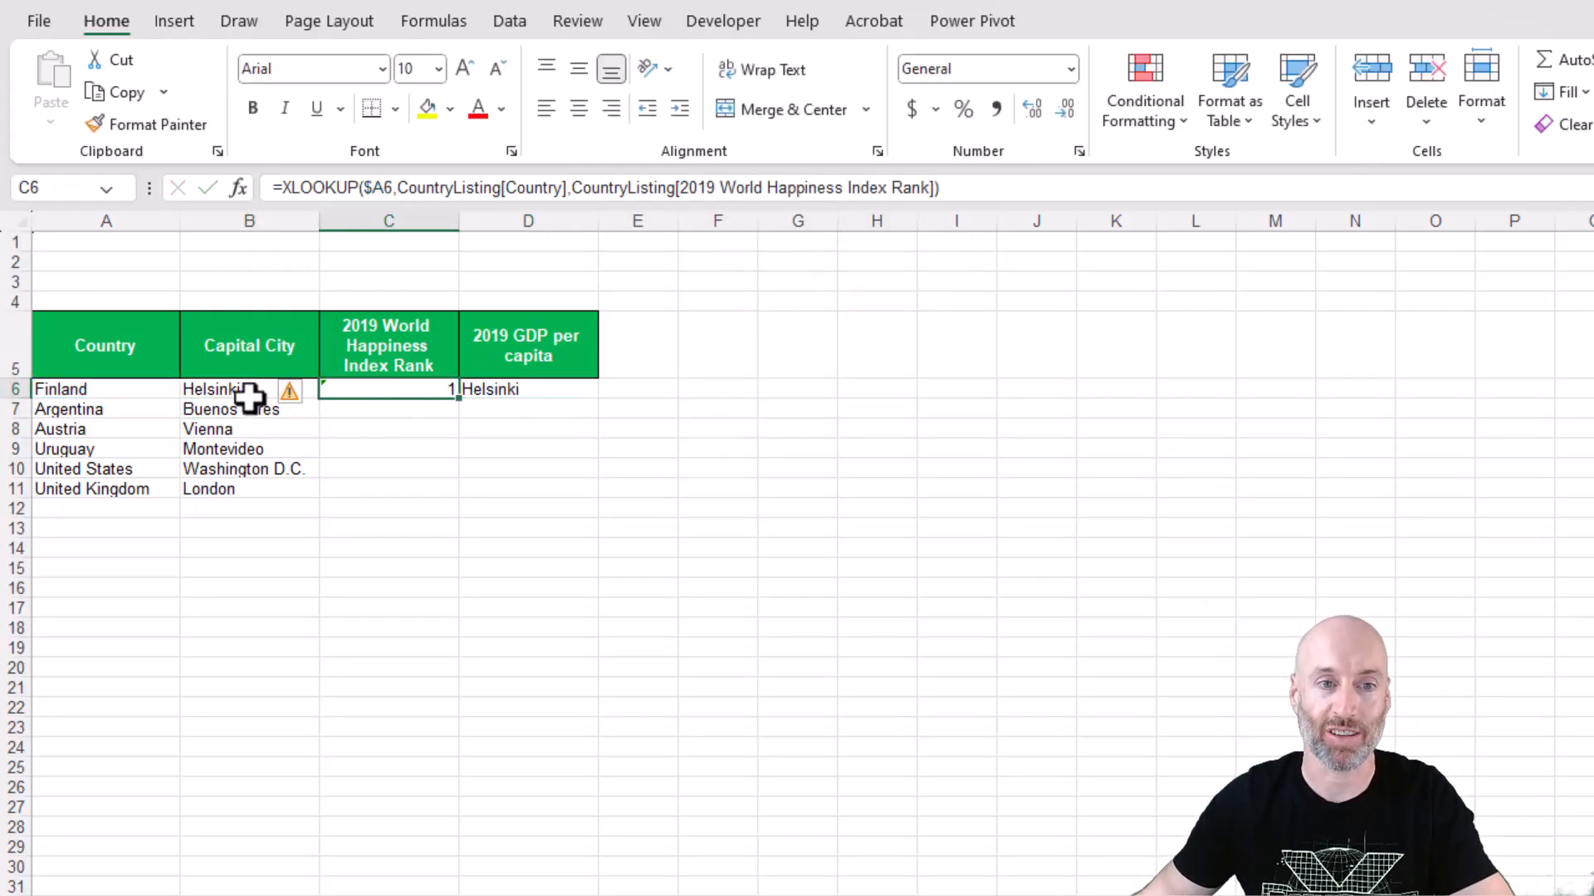
Change the return column in D6's XLOOKUP to 2019 GDP per capita and fill C6:D6 down to row 11.
left_click(481, 388)
double_click(757, 187)
left_click_drag(728, 187, 681, 187)
type("2")
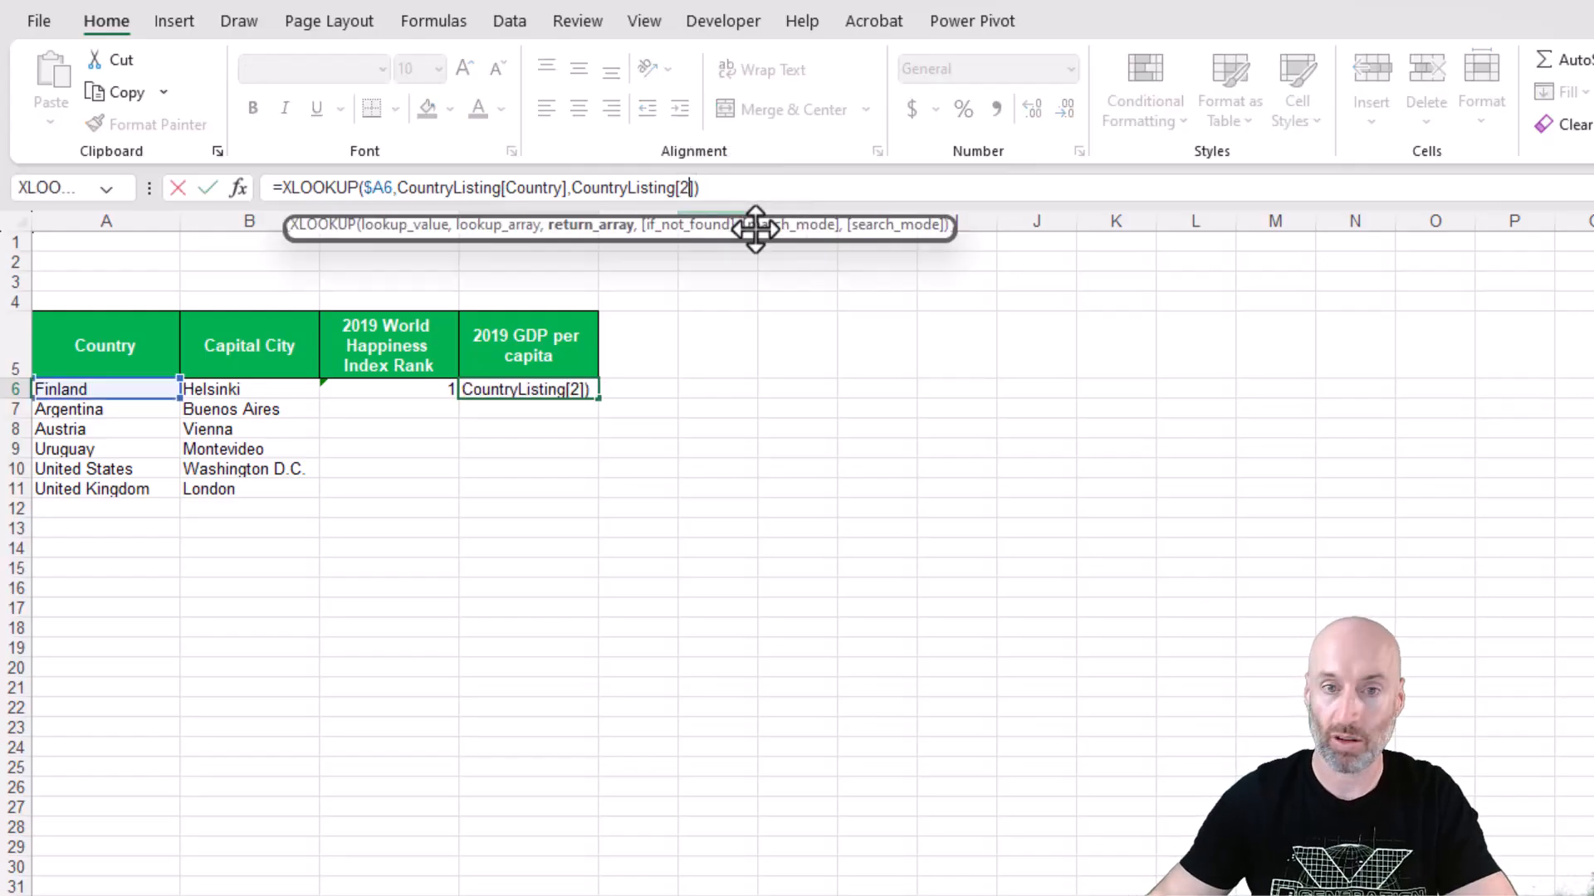
type("019")
double_click(750, 291)
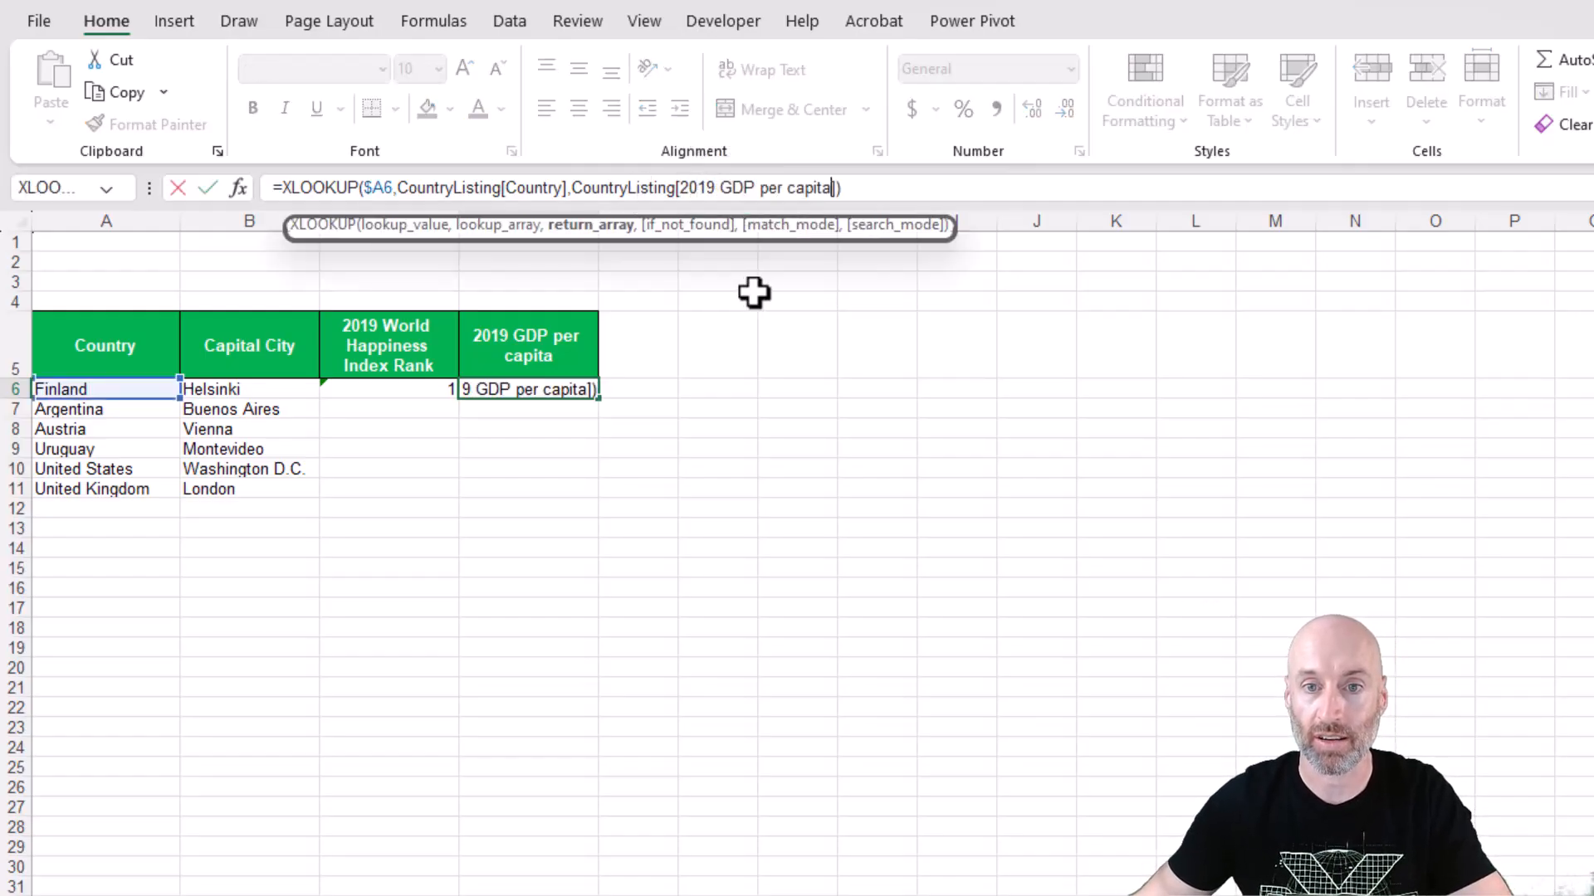
key("Return")
left_click_drag(453, 387, 573, 387)
double_click(598, 400)
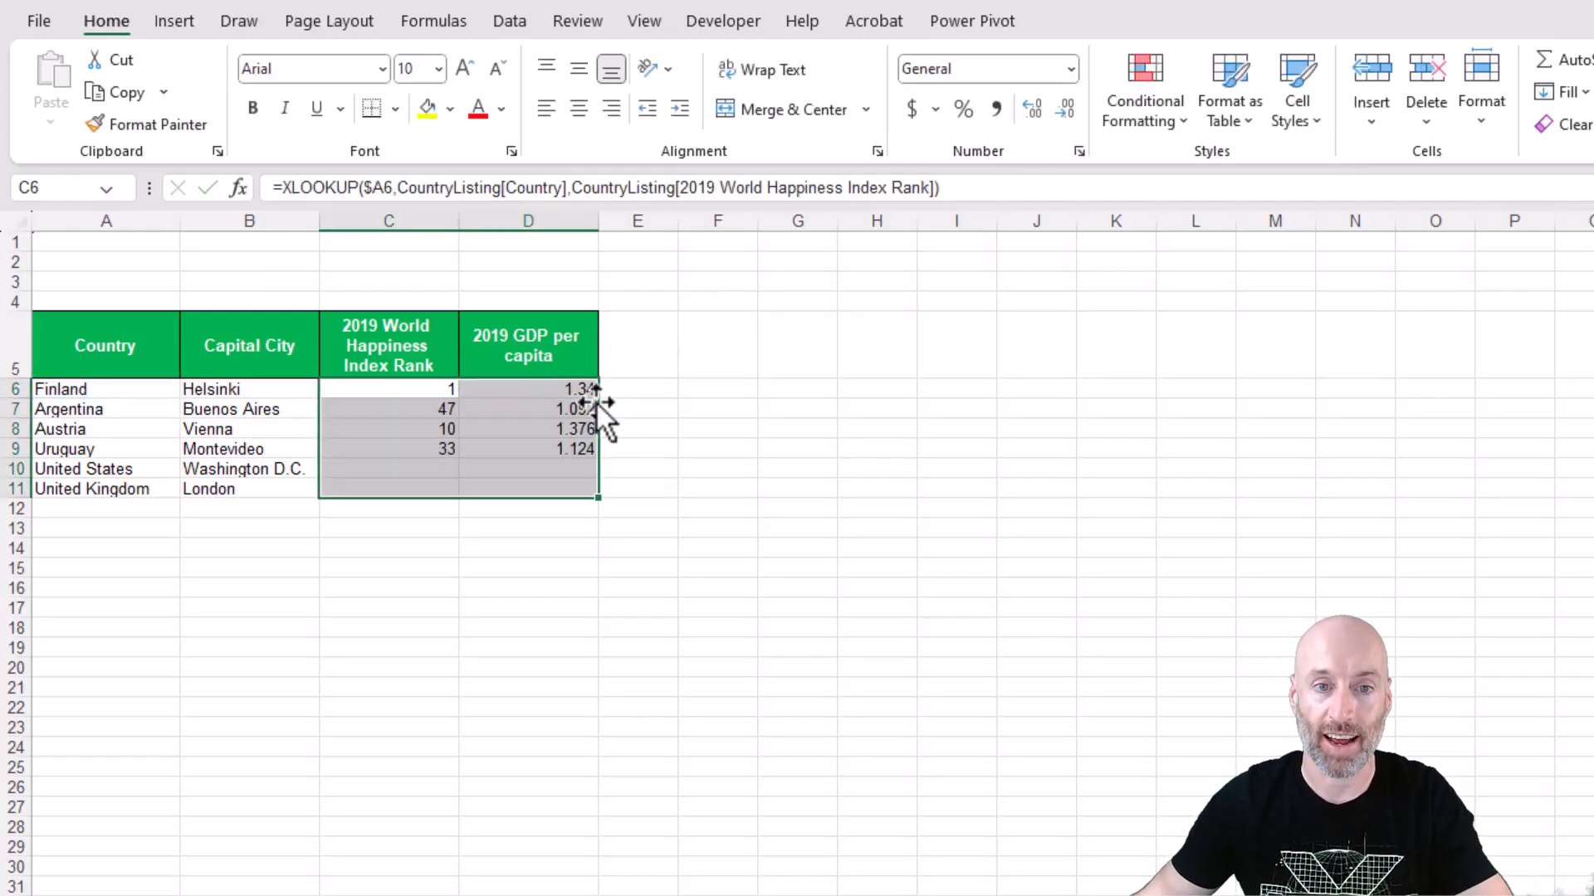
Review the table column references in the C6 and D6 formulas and switch to the World Happiness Index 2019 sheet.
left_click(419, 449)
left_click(419, 393)
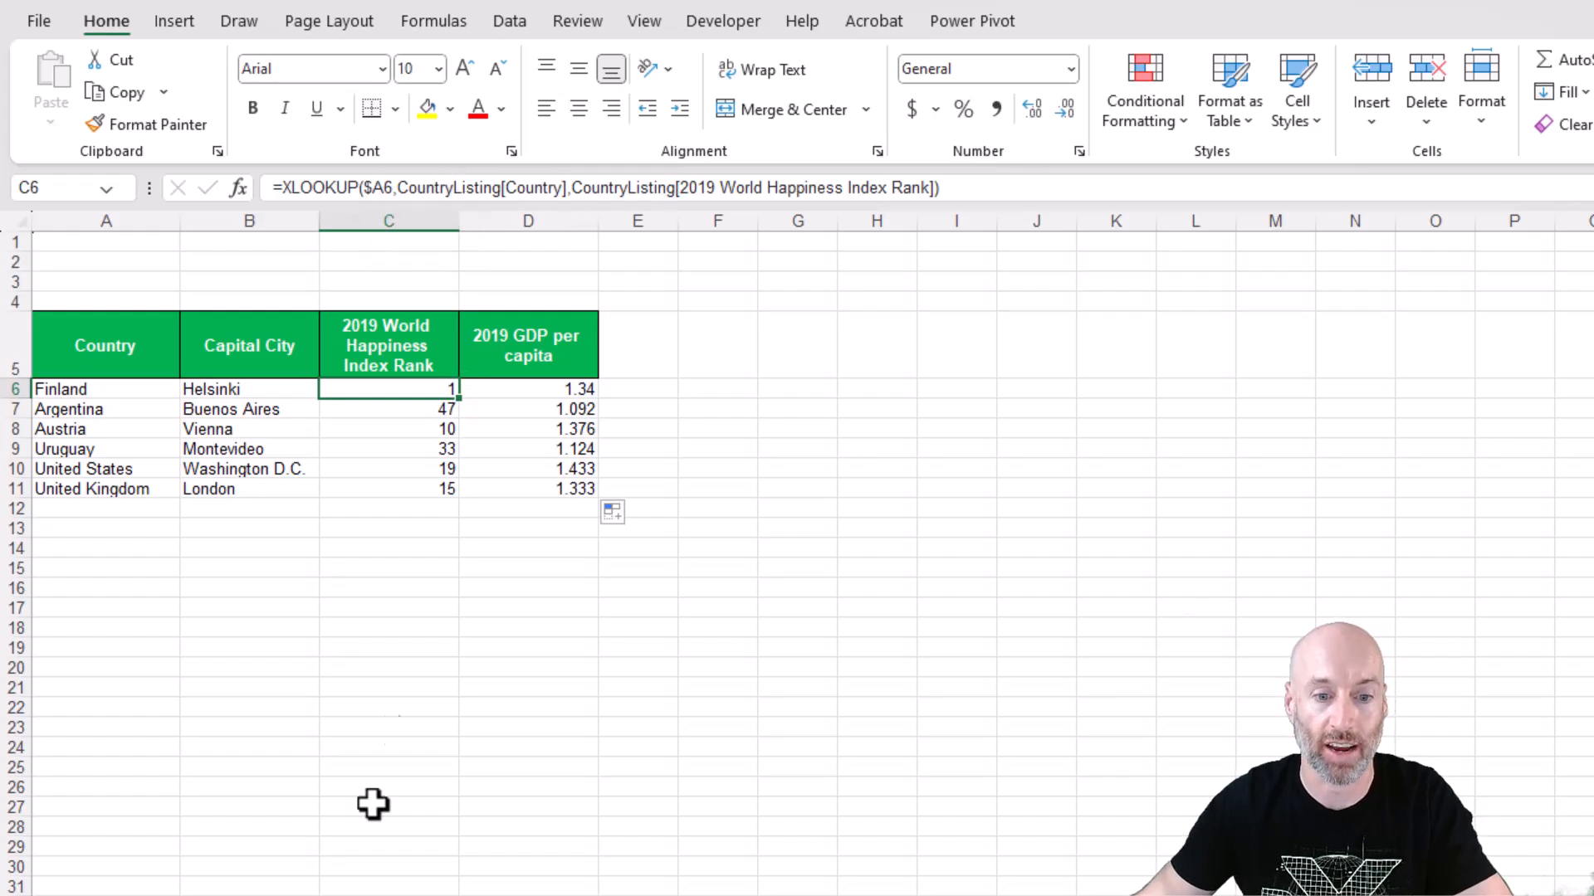
left_click(526, 188)
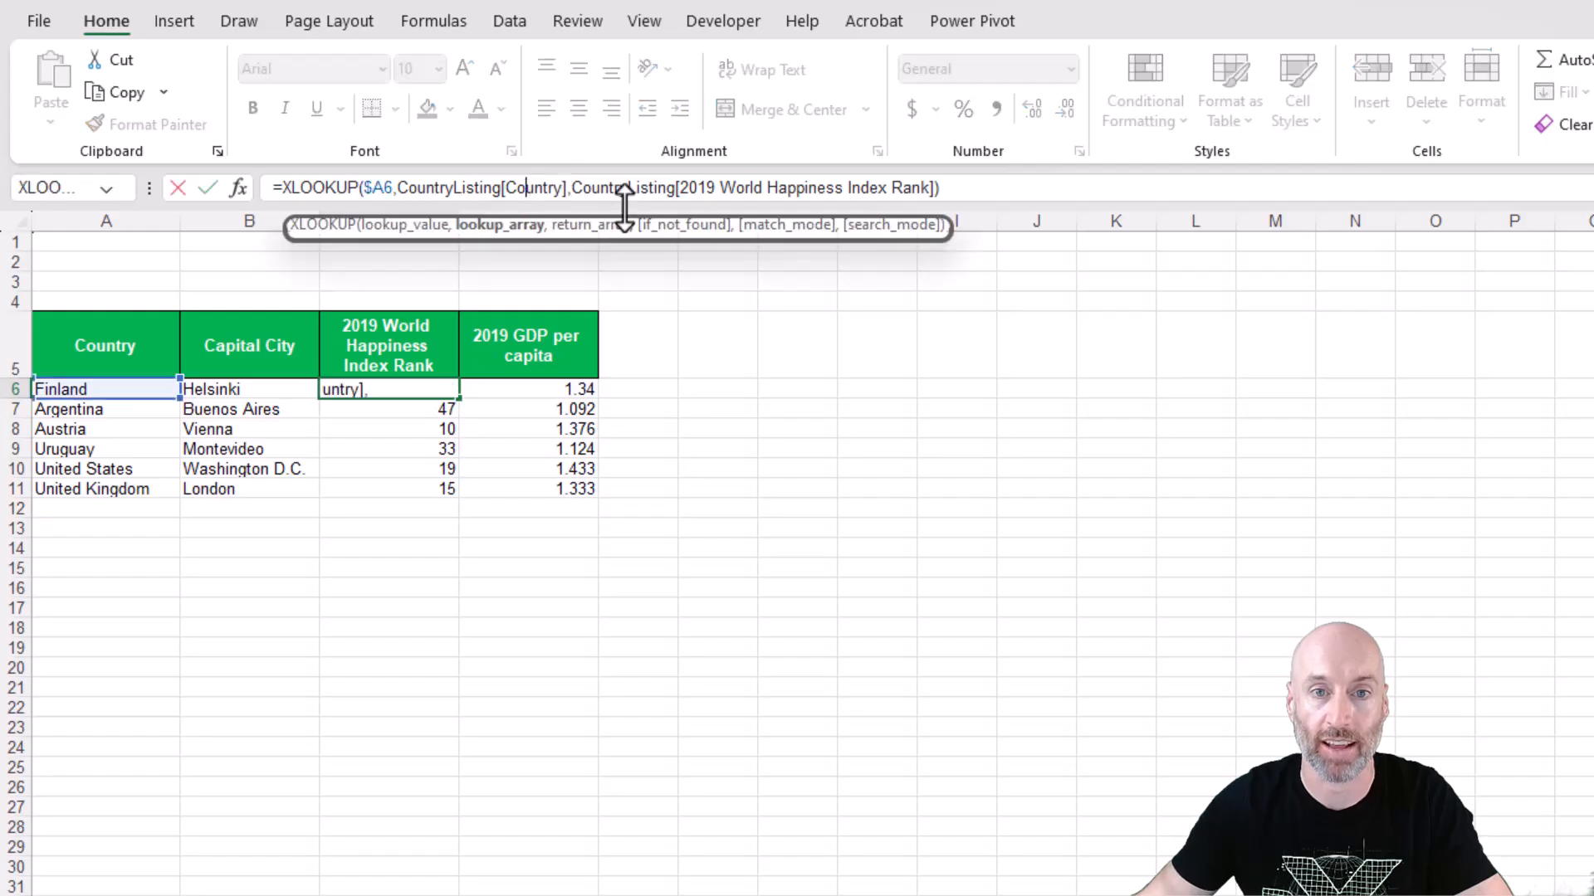
left_click(810, 188)
key("Tab")
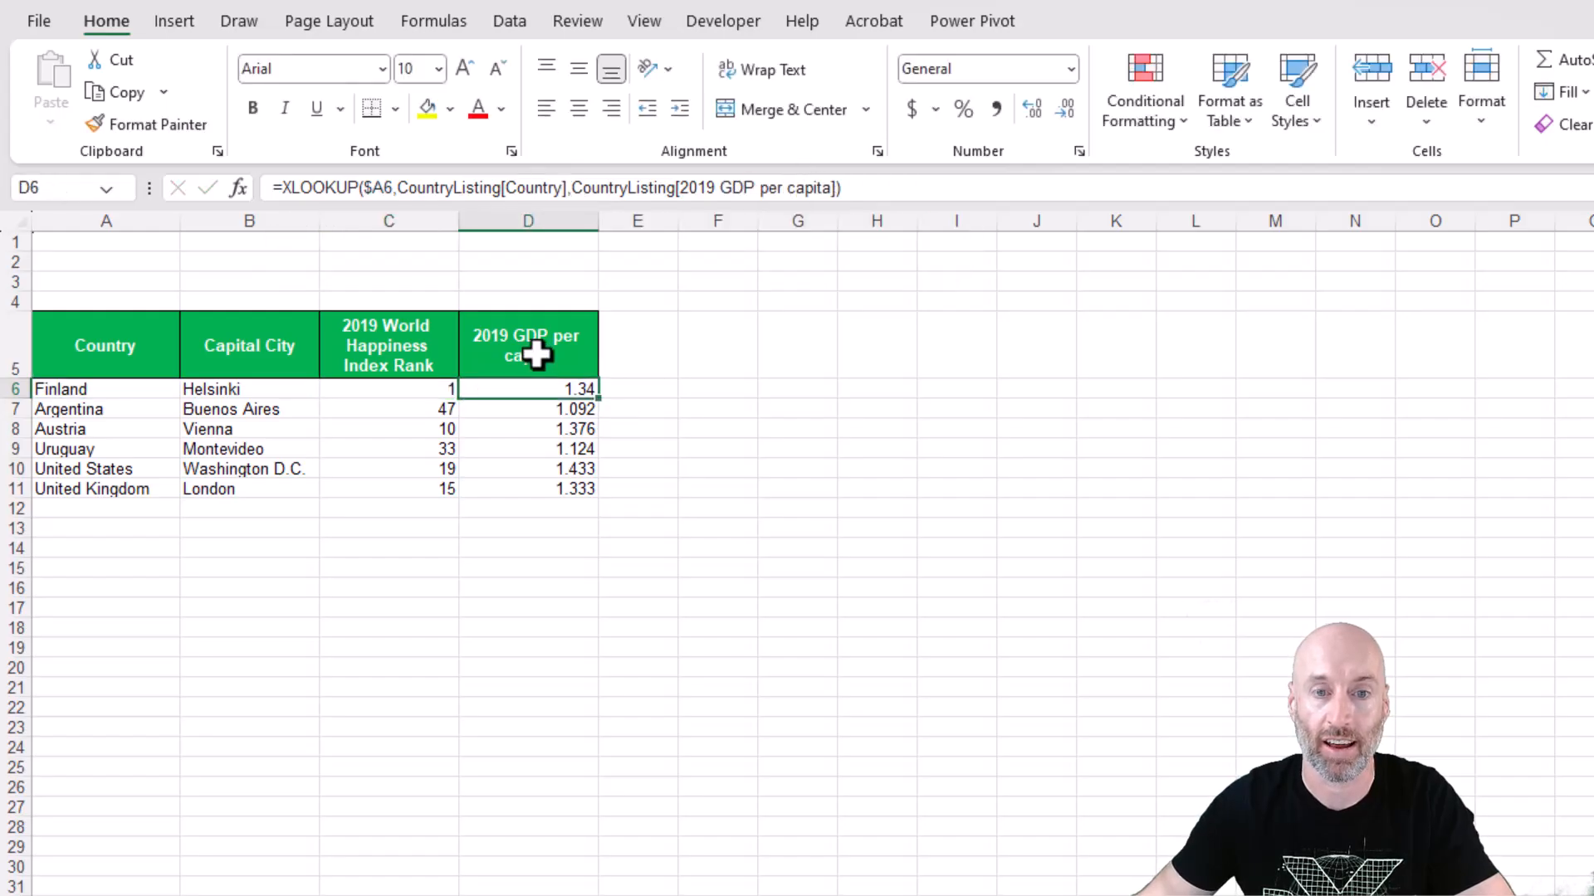
key("ctrl+Page_Down")
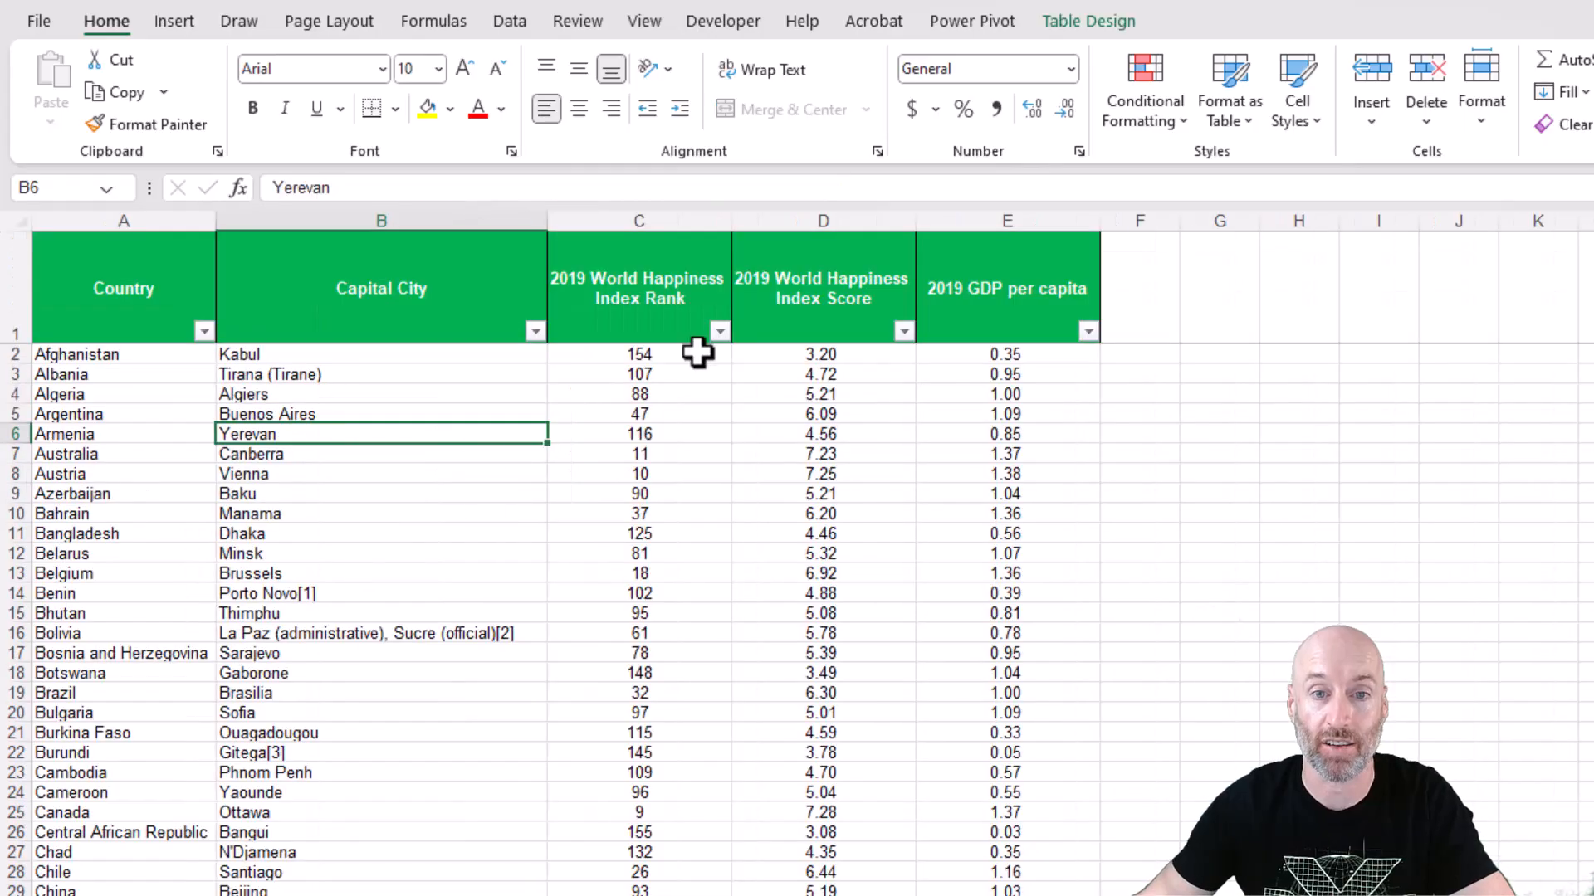
Replace the D5 header of the lookup table with the 2019 World Happiness Index Score header copied from the country table.
left_click(792, 289)
key("ctrl+c")
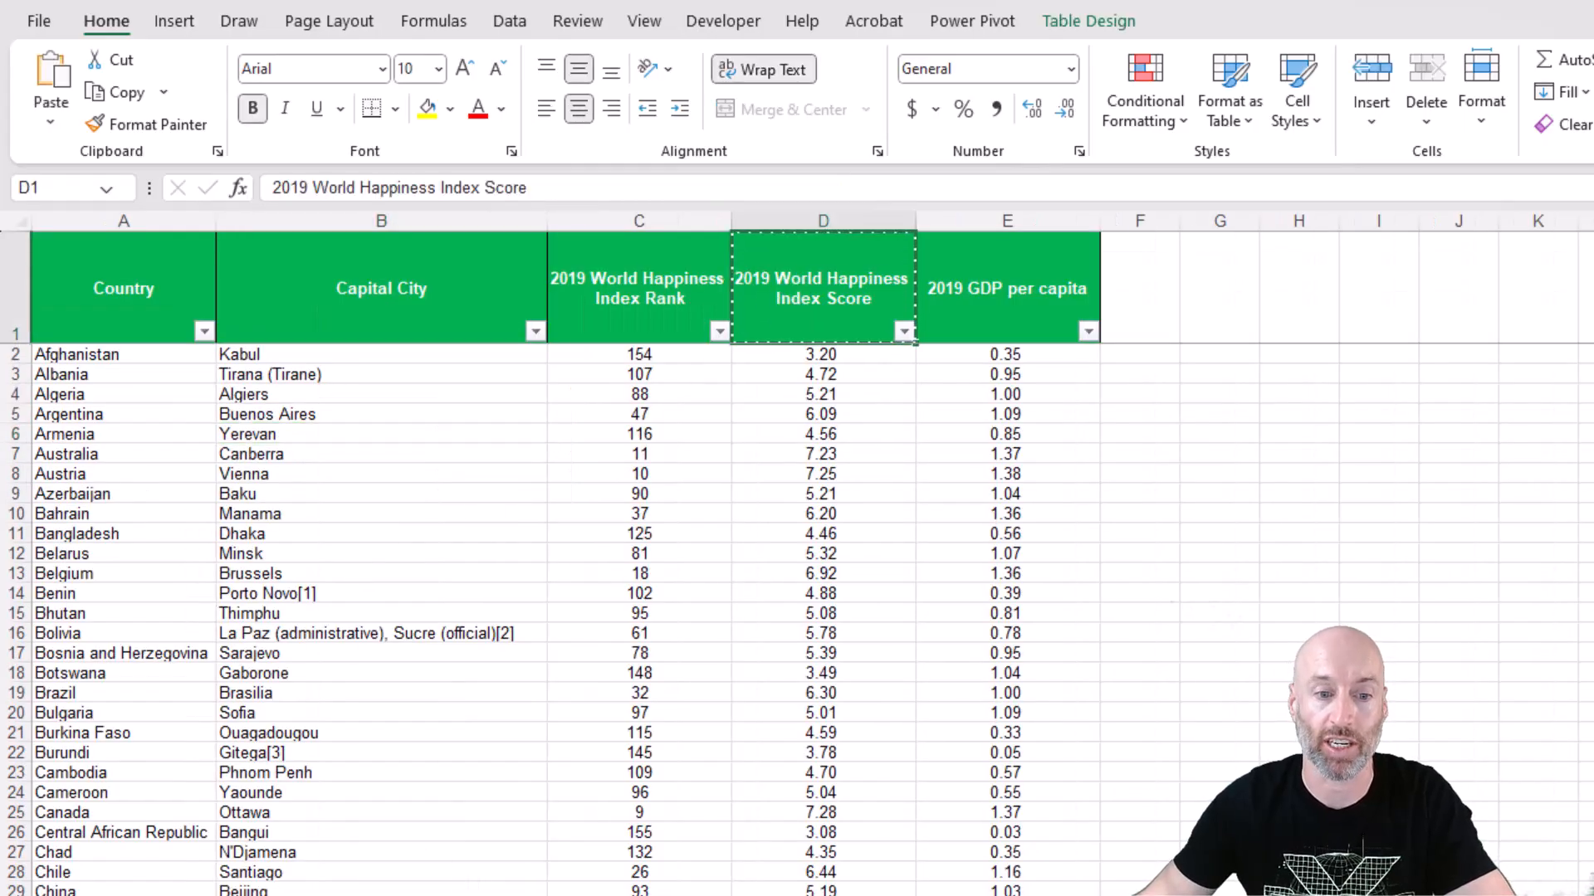
key("ctrl+Page_Up")
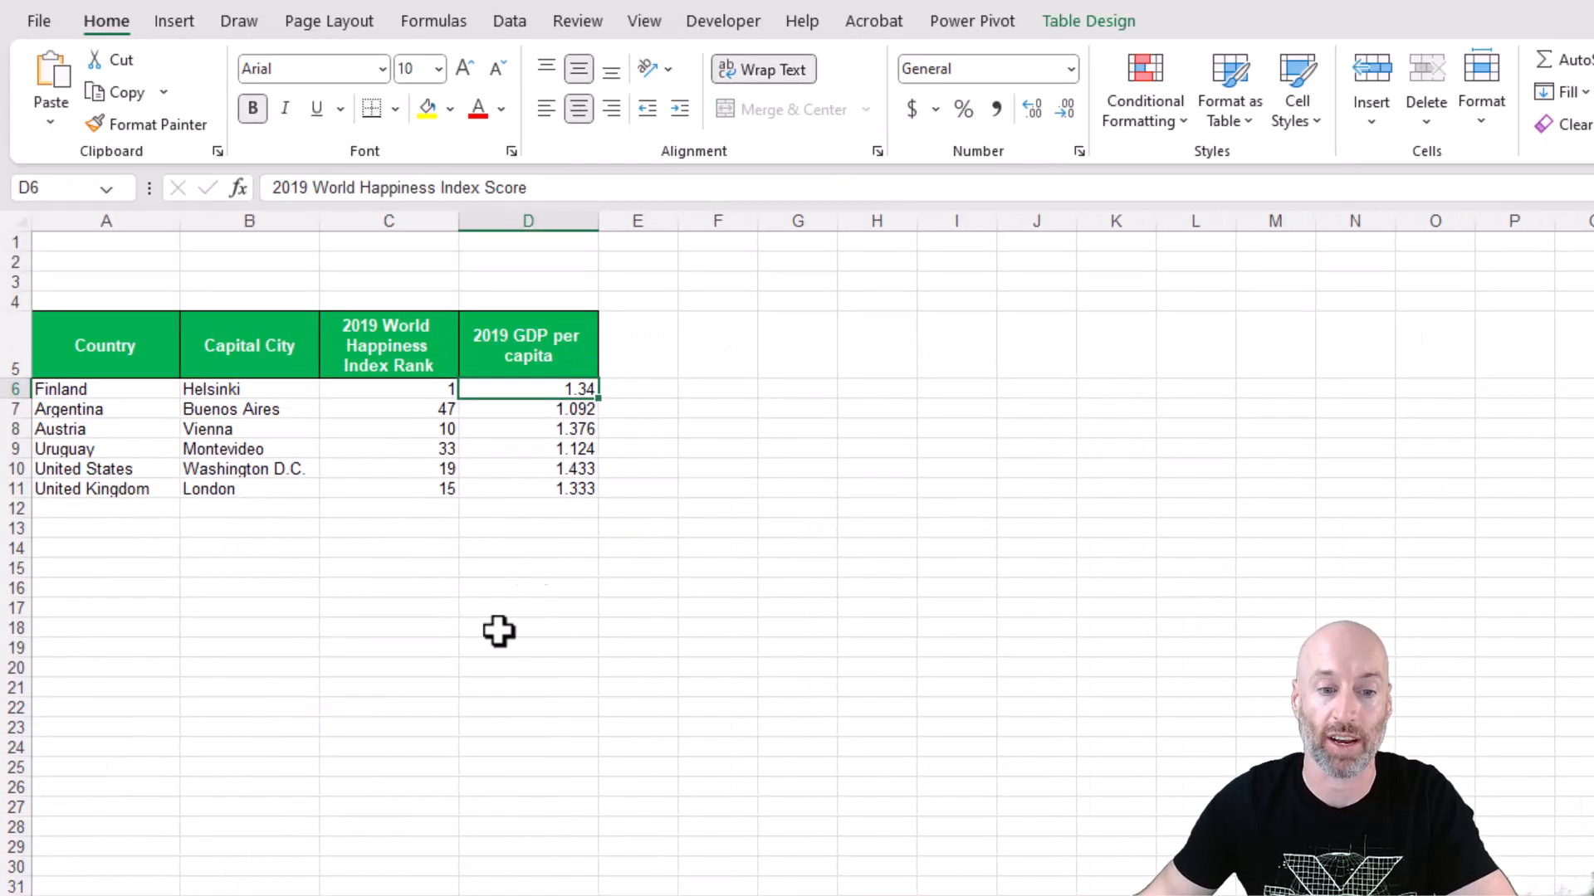
left_click(523, 341)
key("ctrl+v")
key("ctrl")
key("ctrl")
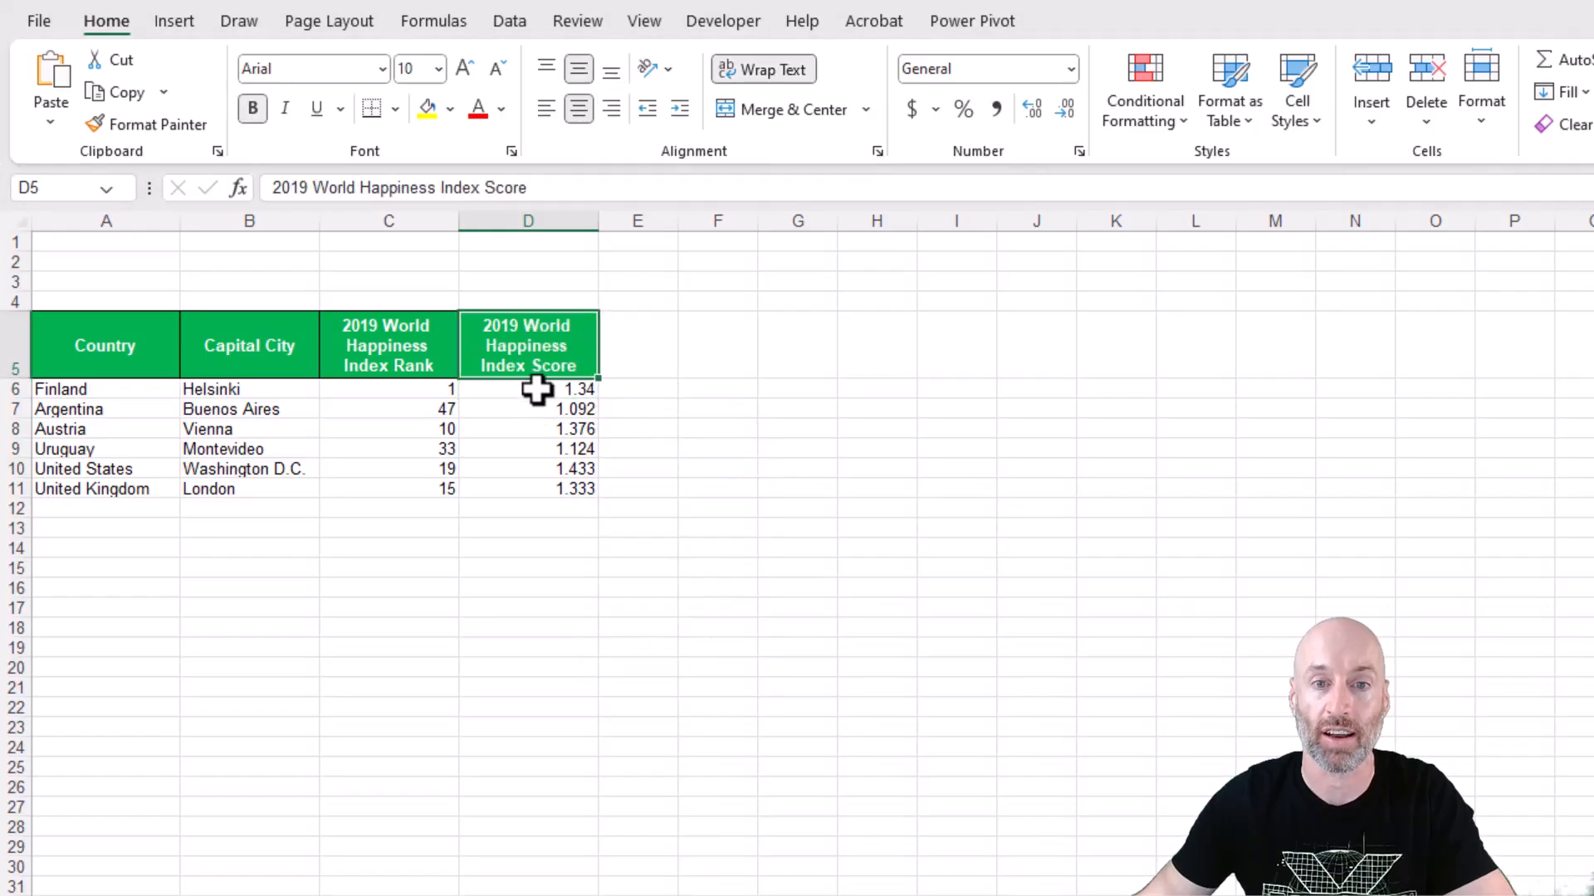
Change the return column in D6's XLOOKUP to 2019 World Happiness Index Score and fill the formula down to D11.
left_click(534, 387)
left_click_drag(828, 186, 676, 188)
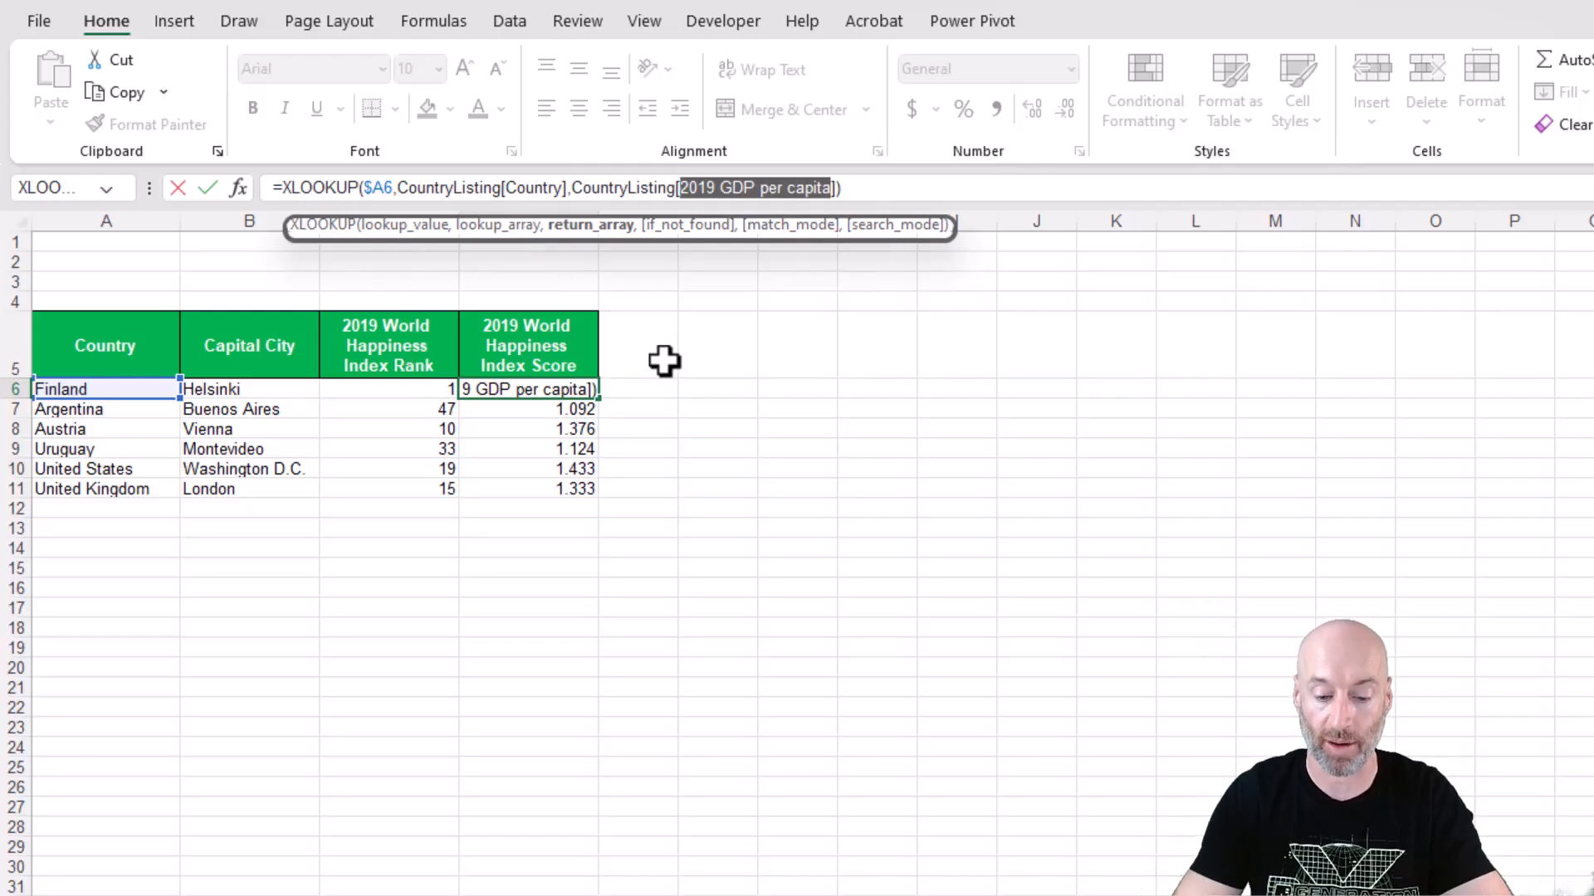
type("2019")
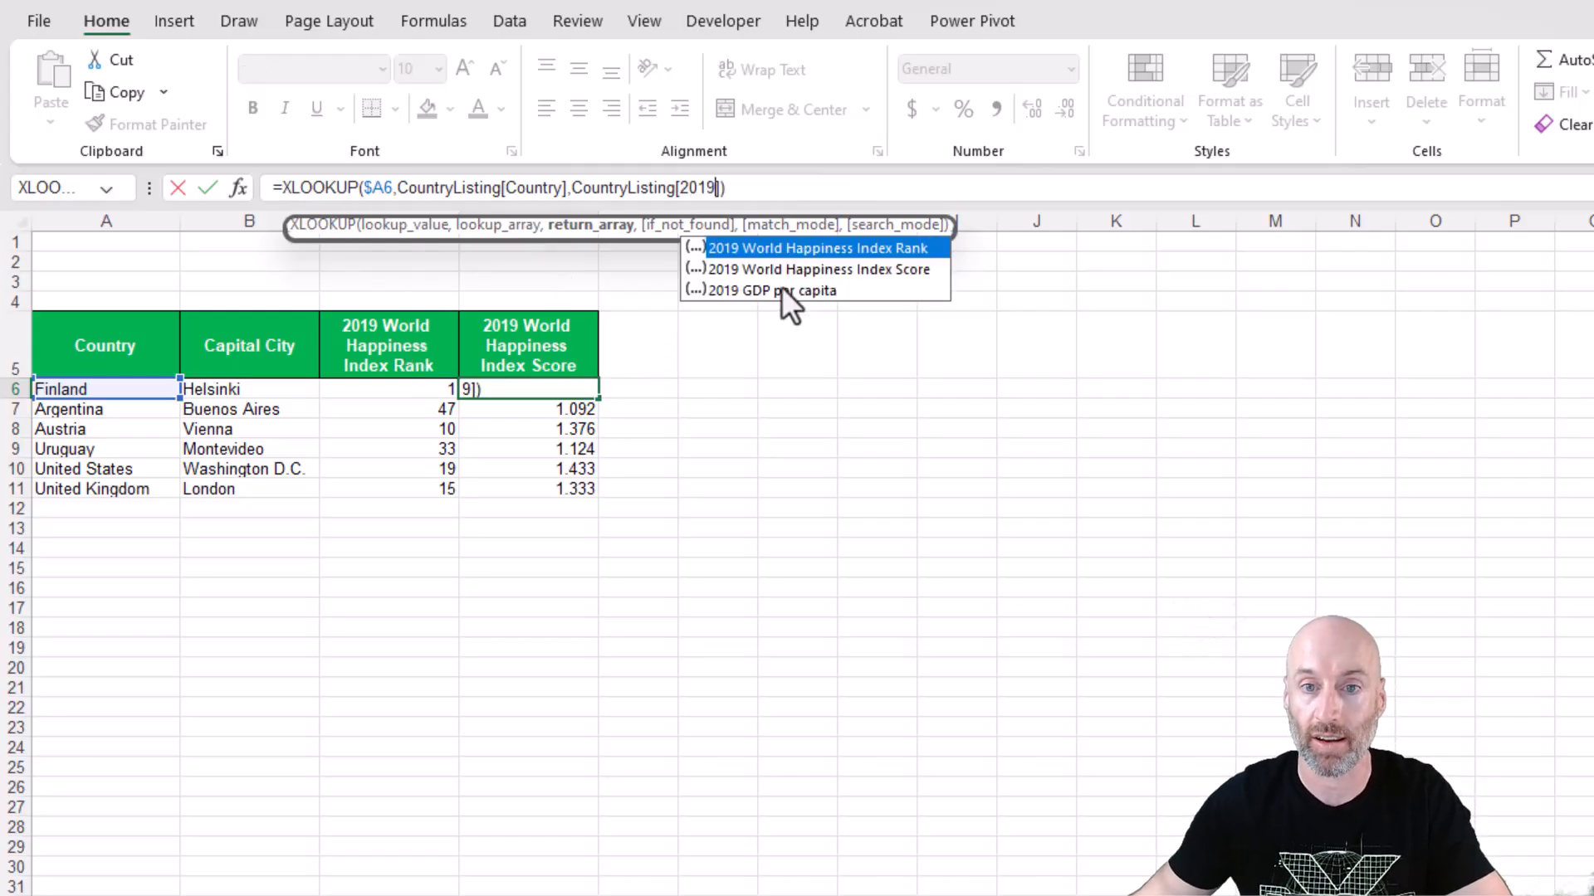
double_click(784, 269)
key("Return")
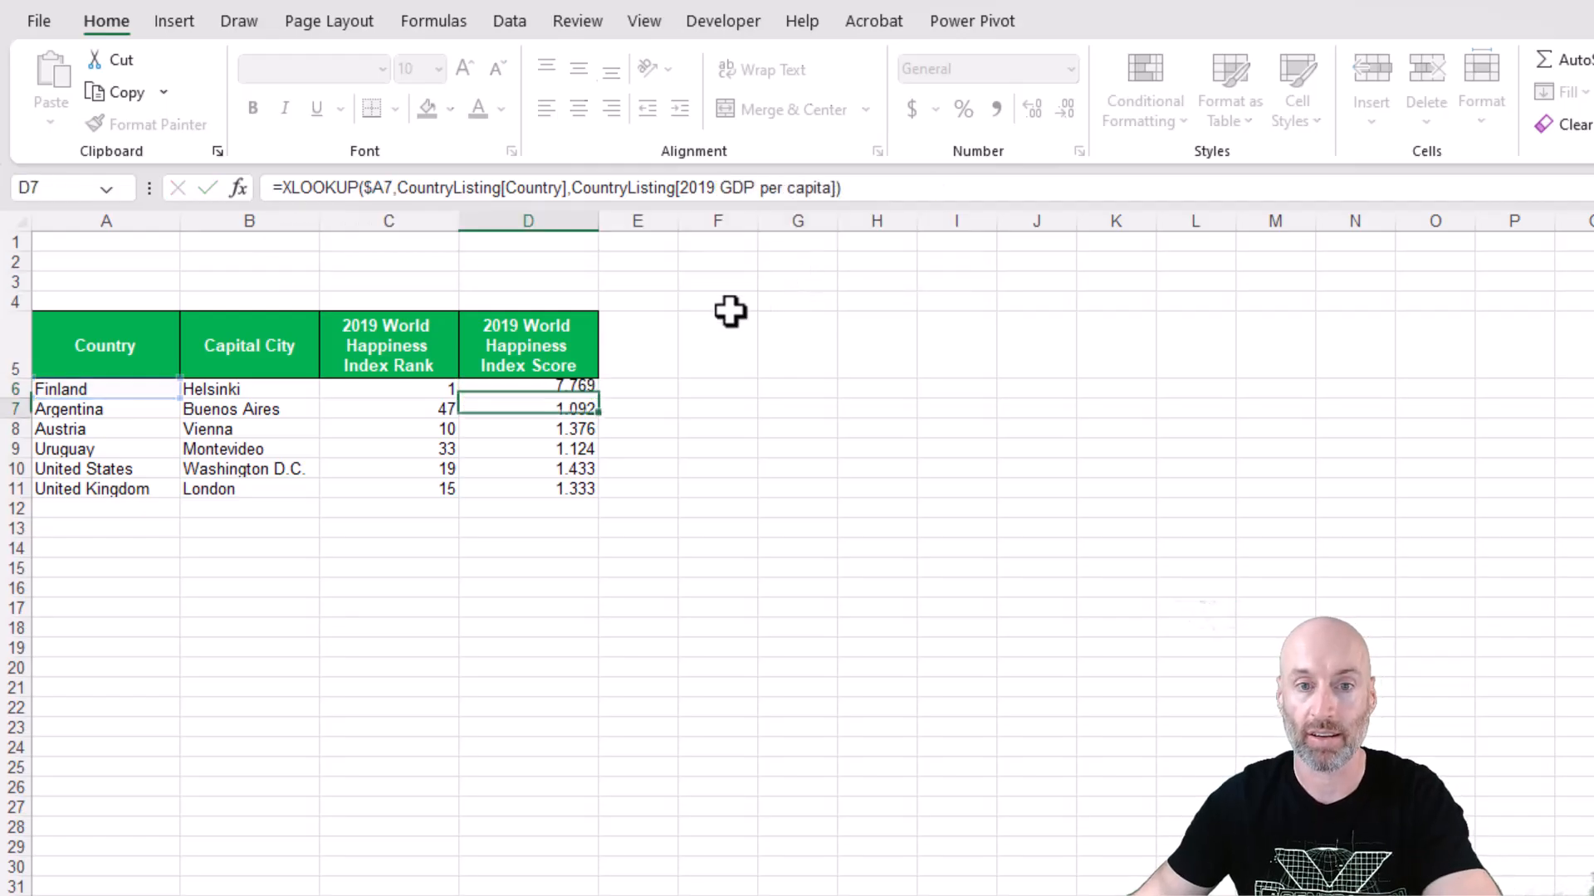
left_click(578, 386)
double_click(597, 400)
left_click(533, 406)
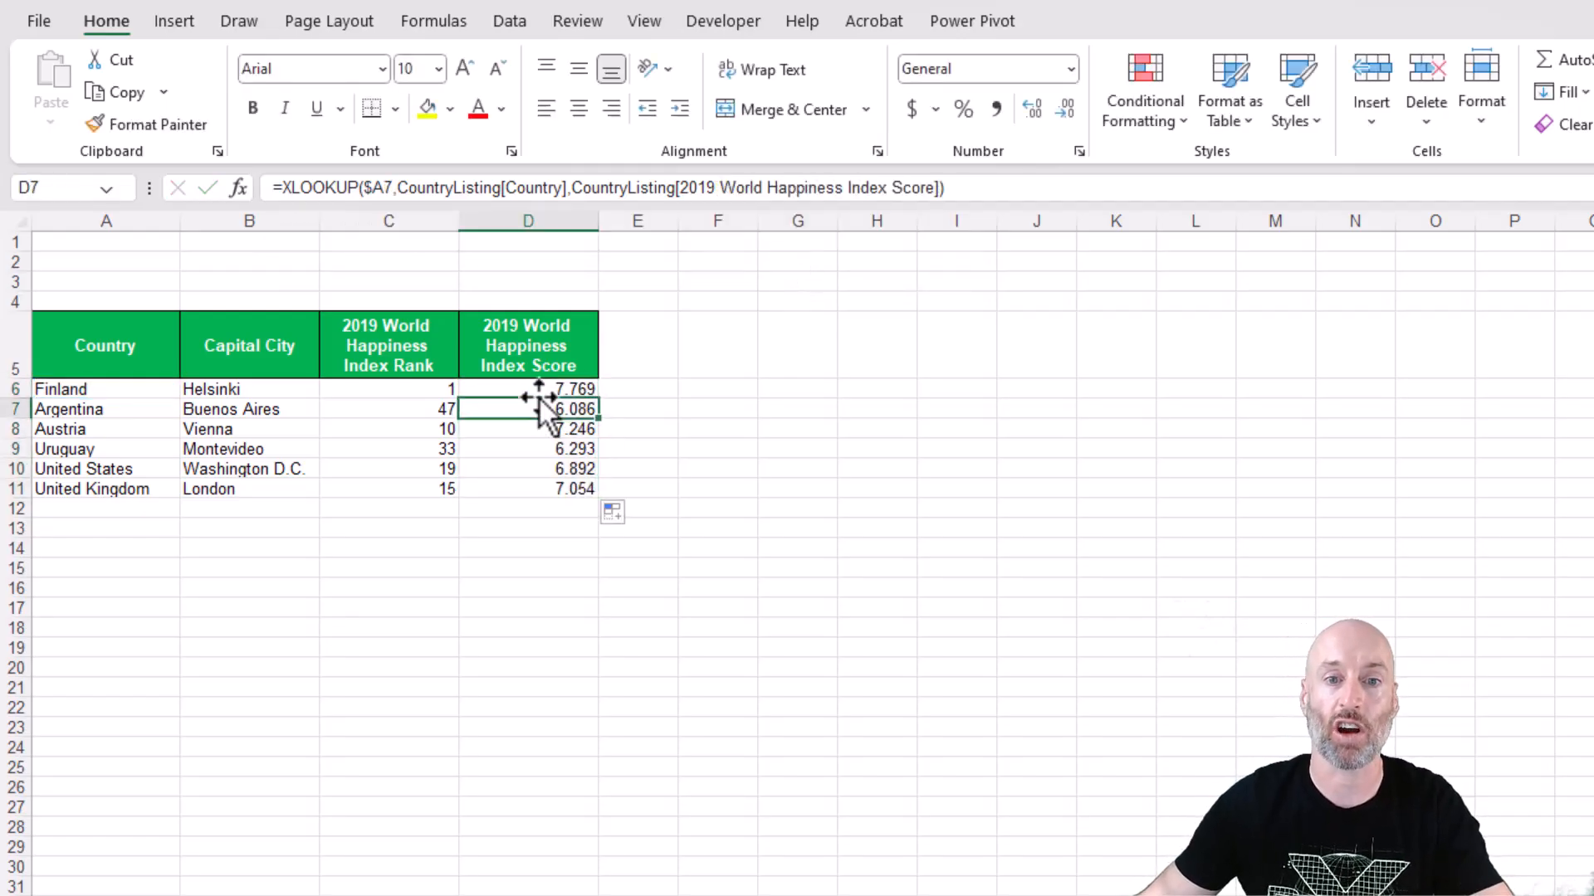
left_click(544, 387)
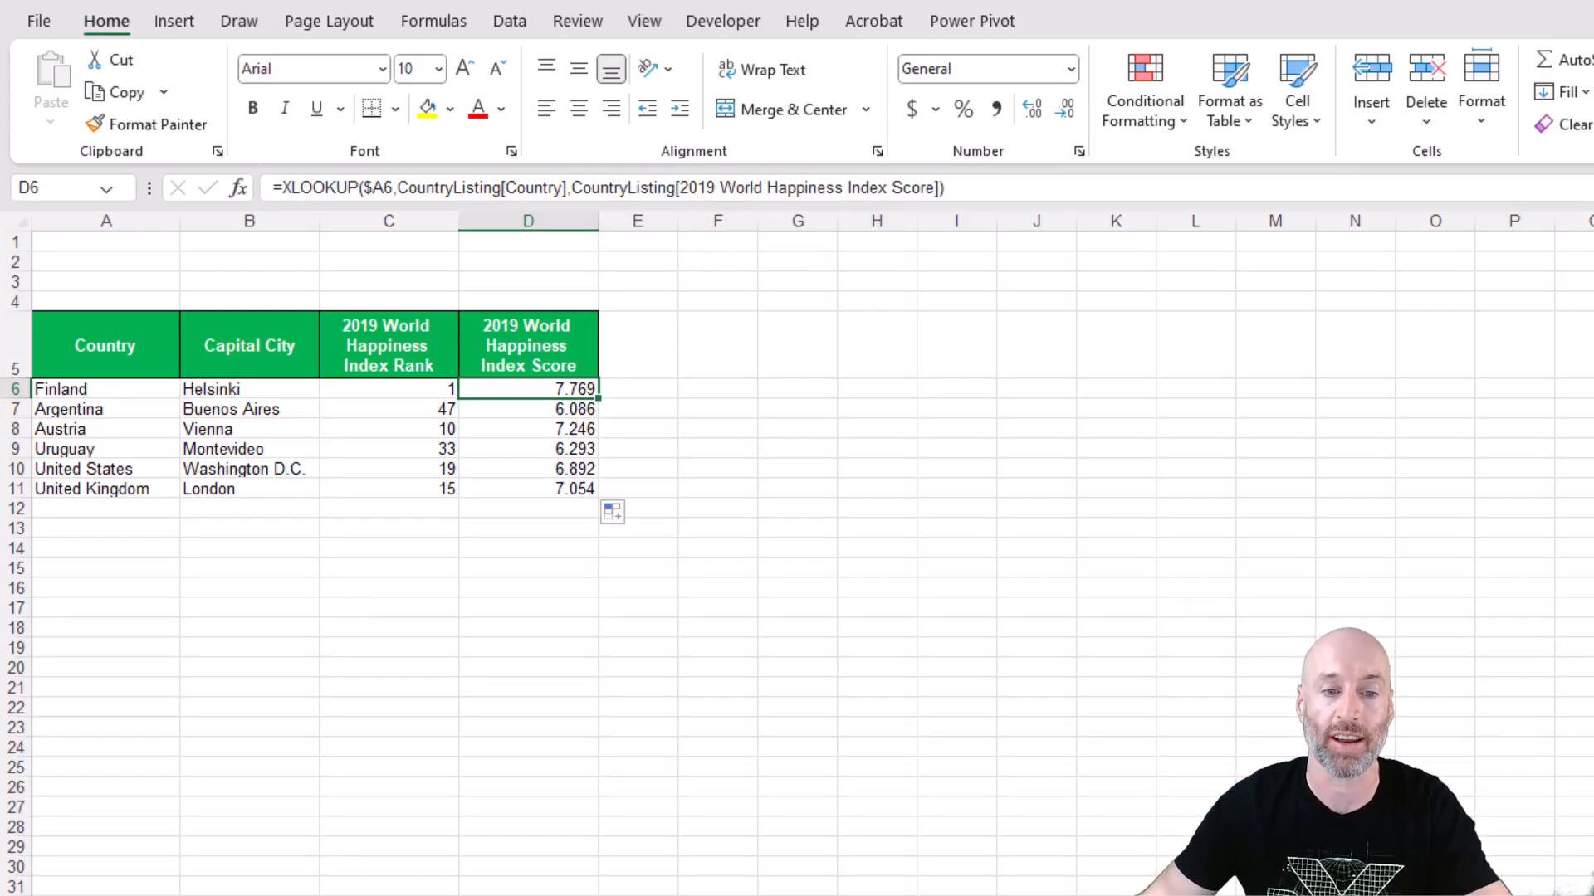
Review the source country table, return to the lookup sheet and inspect the XLOOKUP formula in C8.
left_click(381, 895)
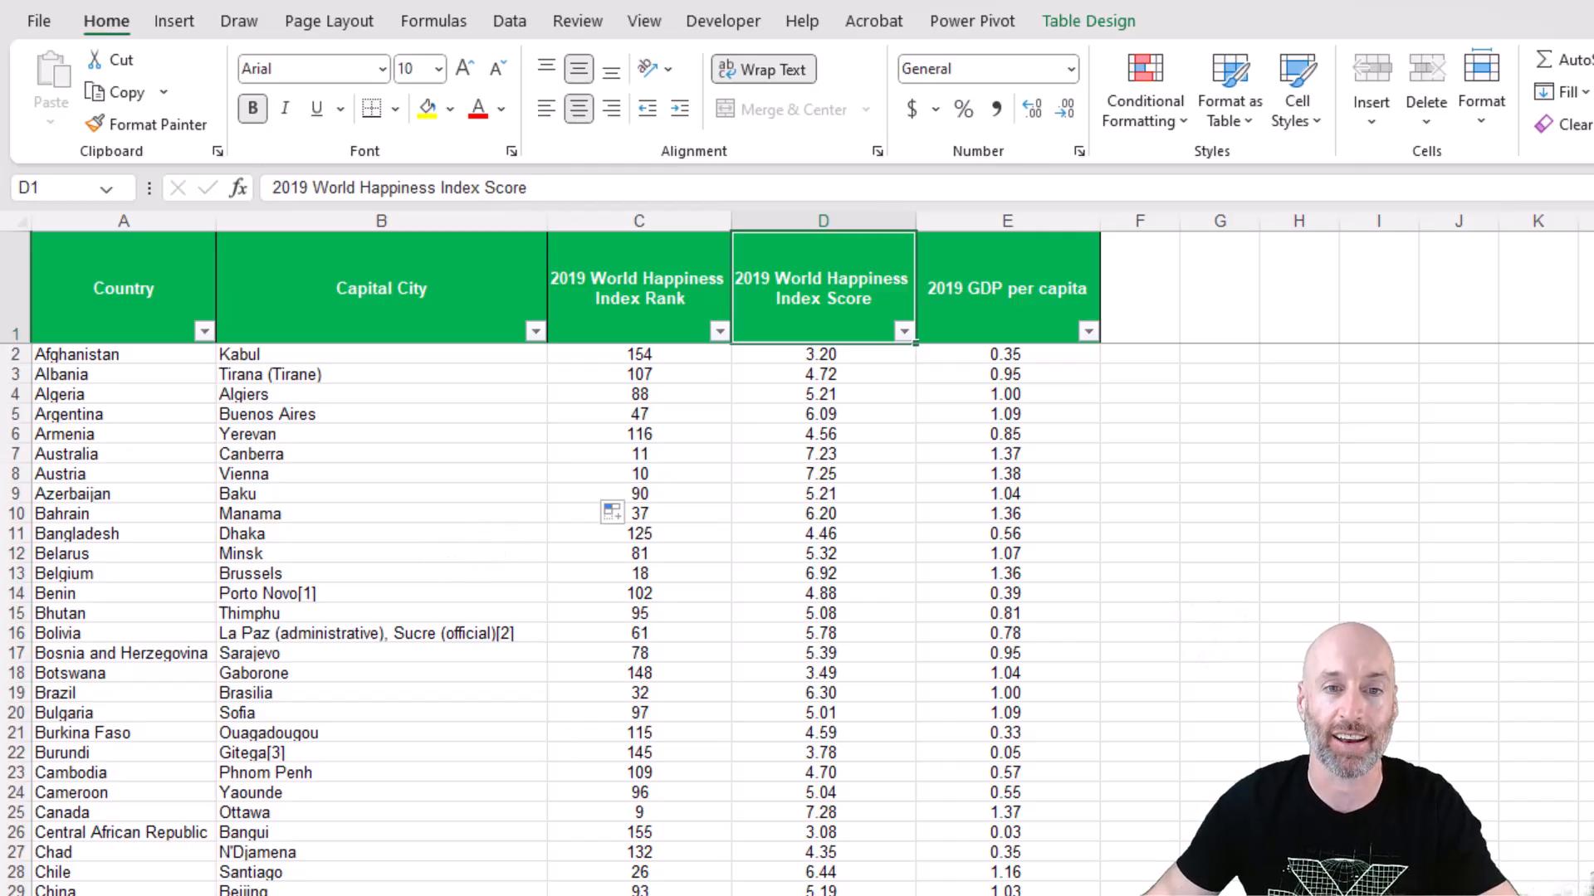
left_click(323, 895)
left_click(391, 427)
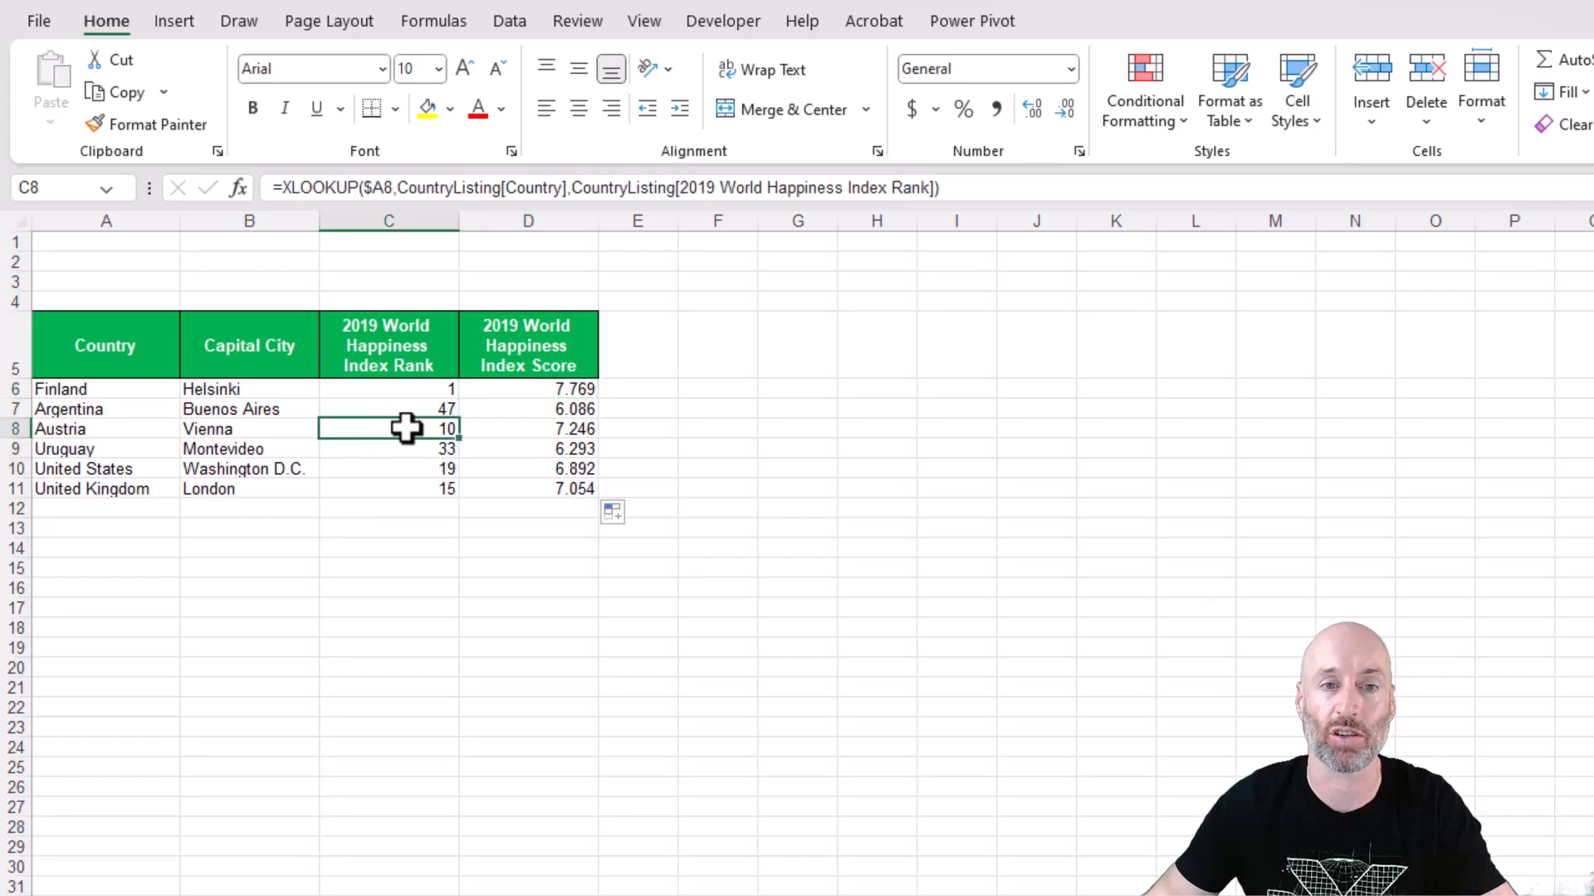